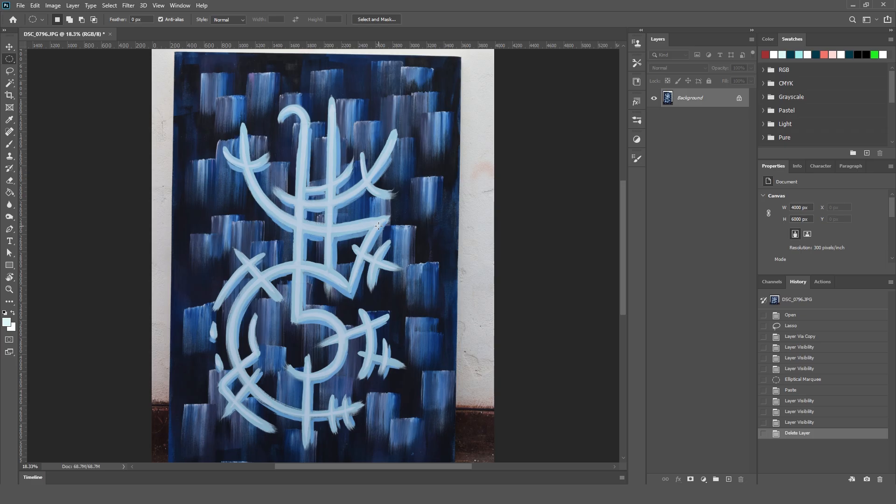
Lasso a leaf-shaped area about 1091 by 1599 px around the painting's upper-right strokes, copy it to a new layer and hide that layer.
click(9, 73)
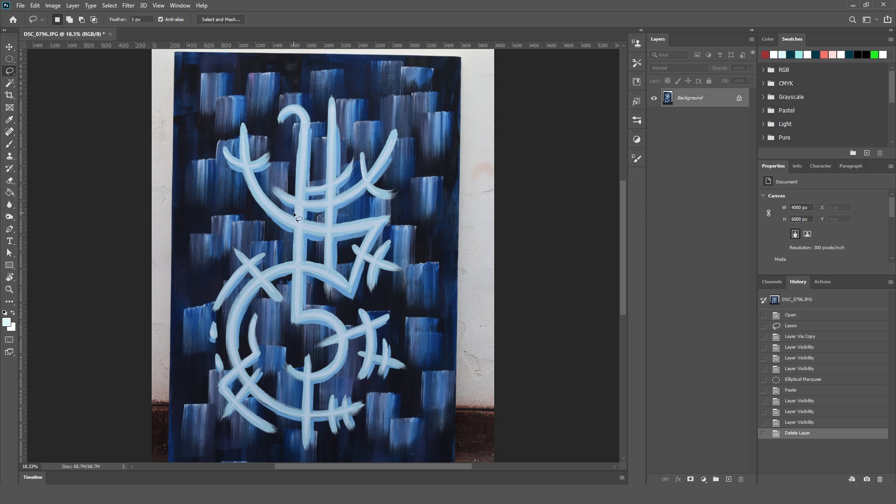
mouse_move(368, 228)
mouse_down()
mouse_move(328, 205)
mouse_move(322, 173)
mouse_move(370, 117)
mouse_move(375, 97)
mouse_move(408, 131)
mouse_move(414, 167)
mouse_move(411, 202)
mouse_move(390, 229)
mouse_move(369, 229)
mouse_up()
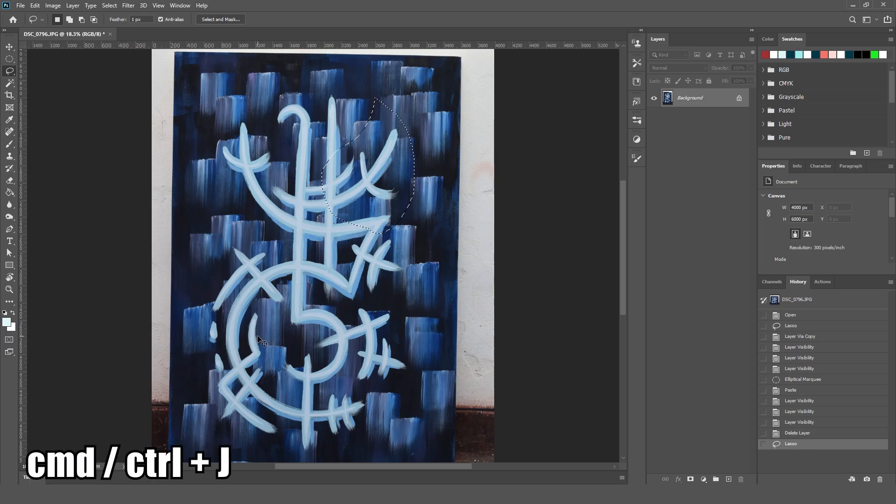
key(ctrl+j)
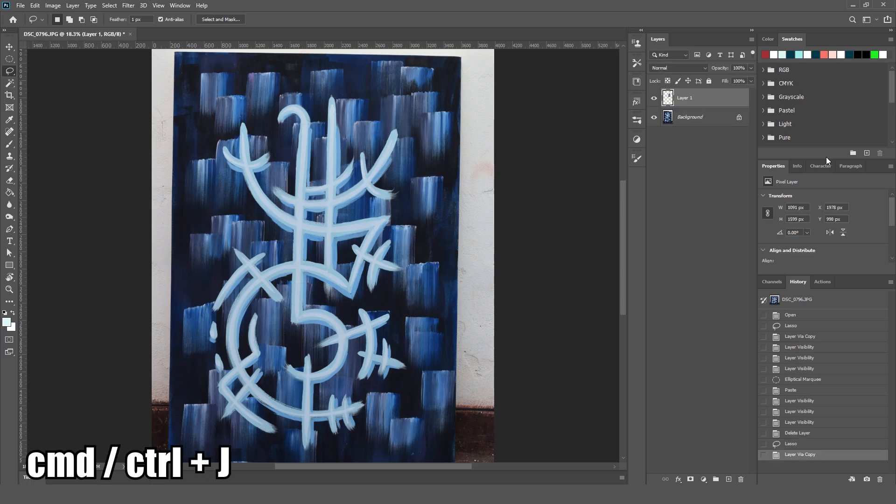
click(654, 118)
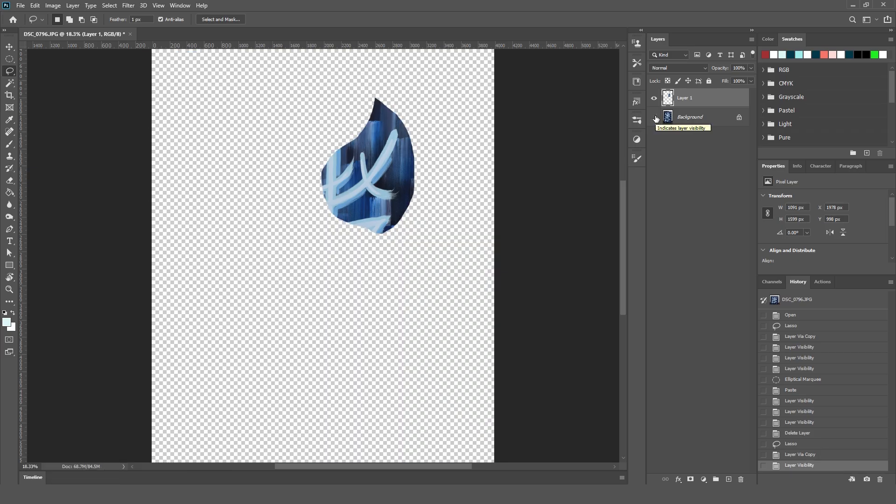
click(654, 117)
click(654, 98)
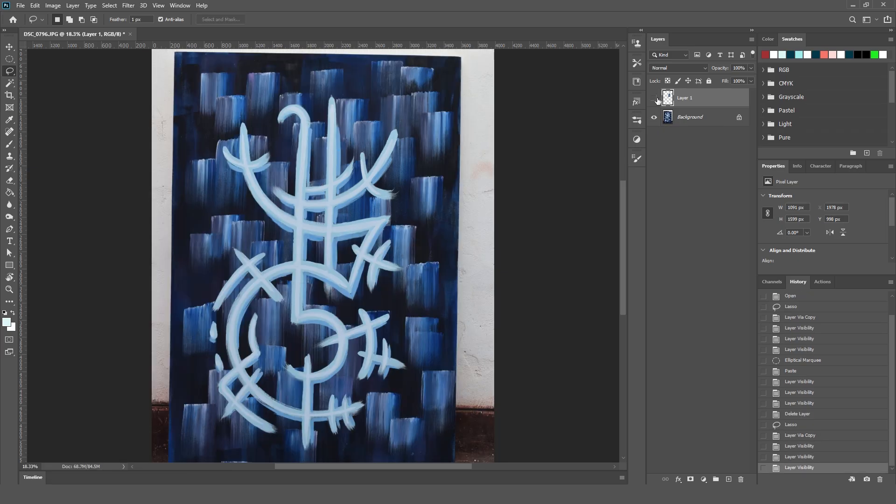
Copy a circular area about 1195 px wide from the painting's right side to a new layer and hide the Background layer.
click(10, 59)
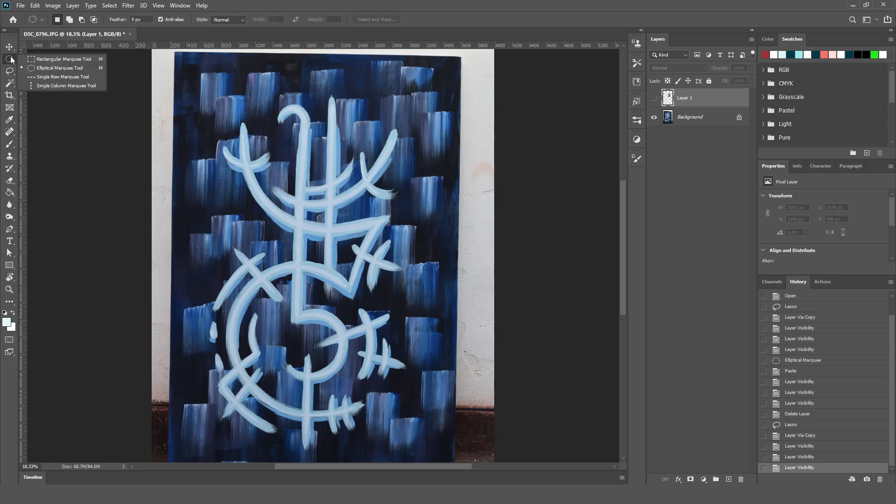
click(55, 68)
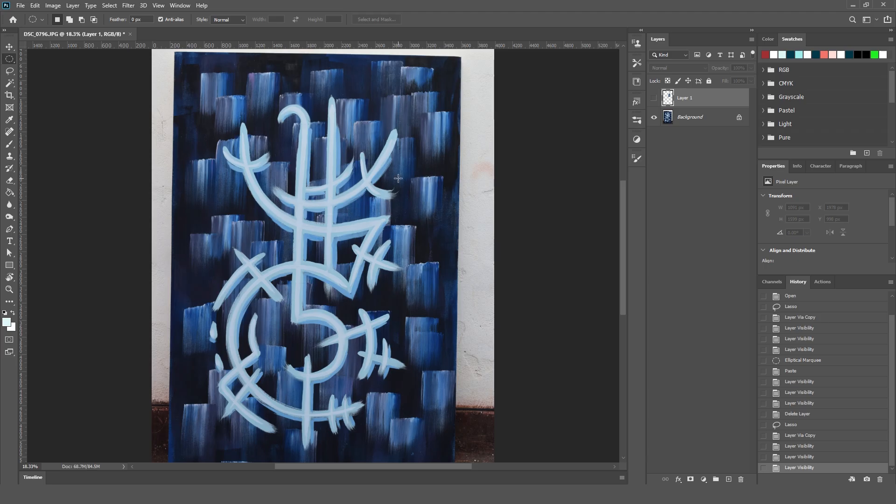
drag(325, 142, 448, 309)
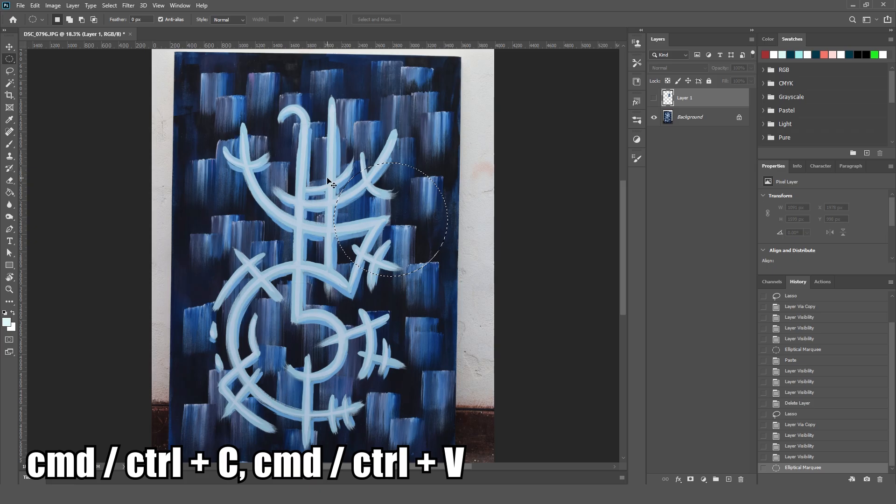
key(ctrl+c)
key(ctrl+v)
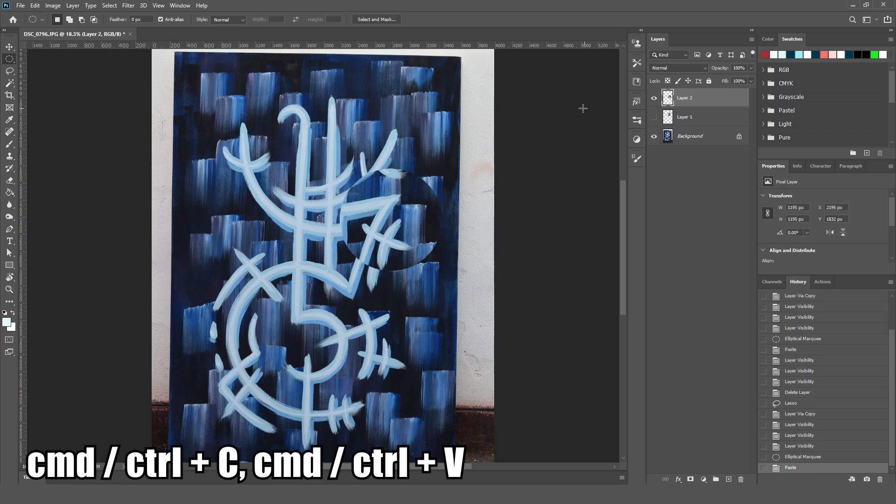
click(653, 138)
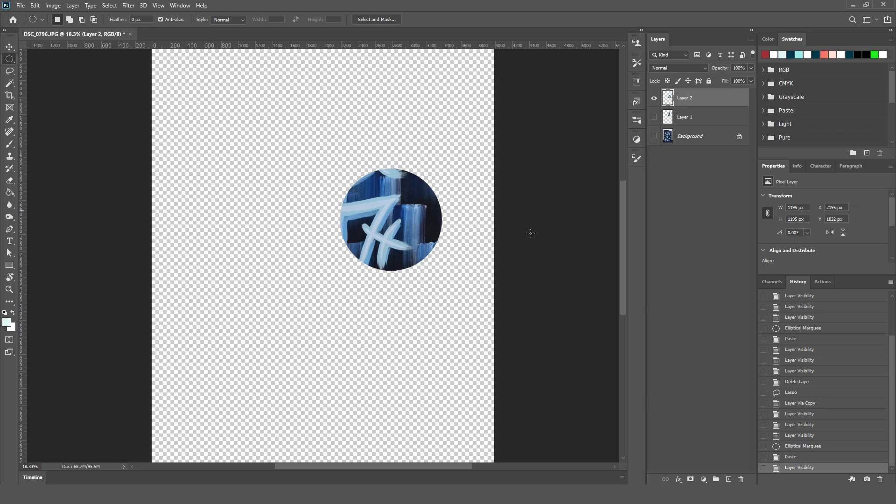
Move the pasted circle to the canvas's upper left, about X 756, Y 1036 px, and duplicate it horizontally at about X 2347 px.
key(v)
drag(405, 234, 278, 168)
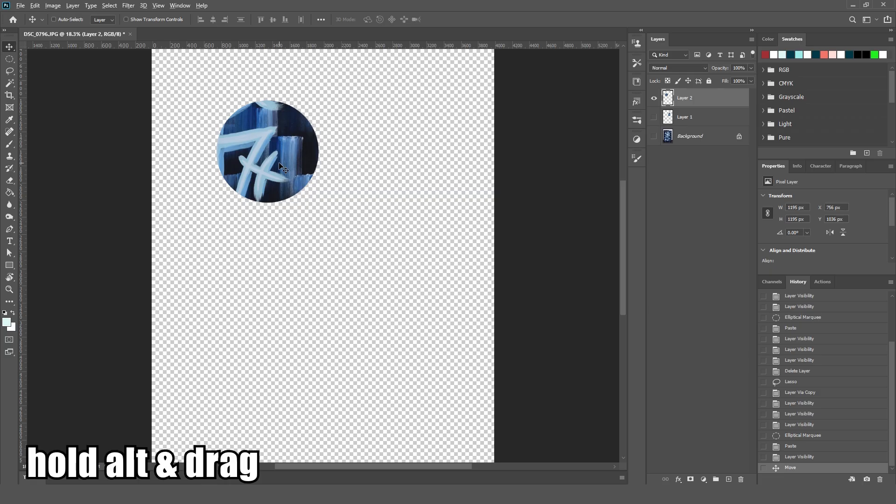
drag(259, 164, 395, 163)
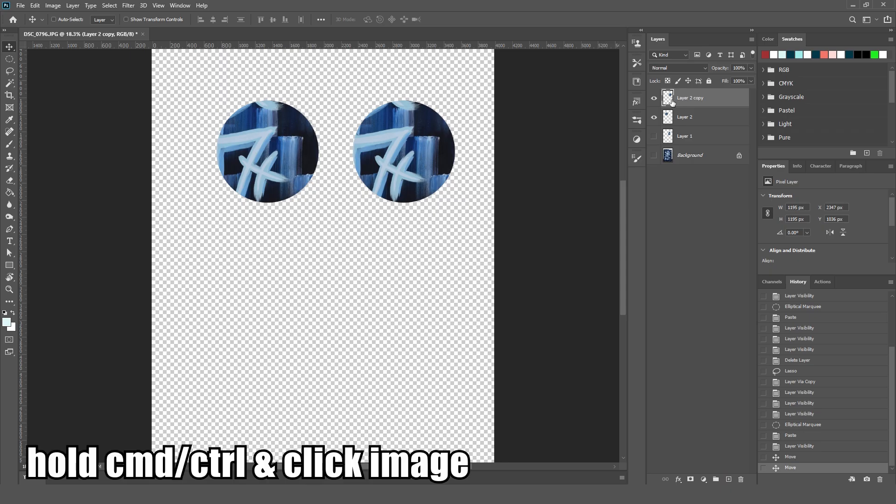
Load the duplicate circle's outline as a selection and refine it in Select and Mask with Feather 73.5 px and Shift Edge -40%.
key(ctrl)
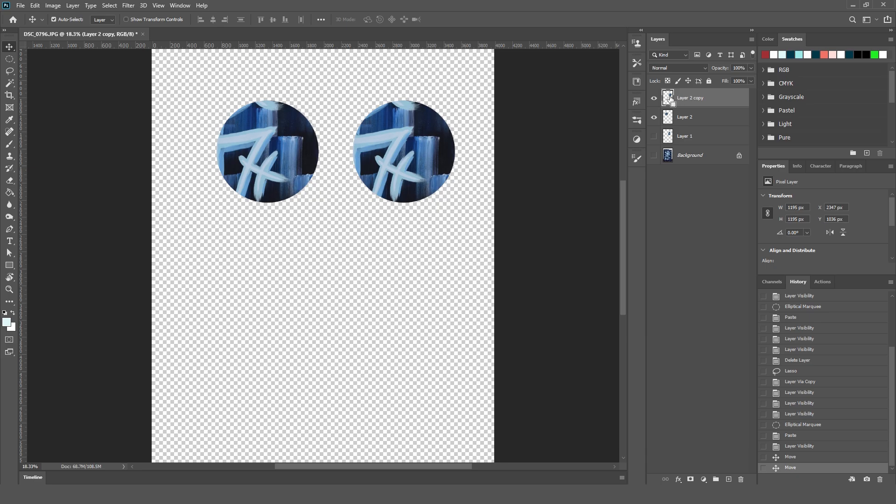
ctrl+click(669, 98)
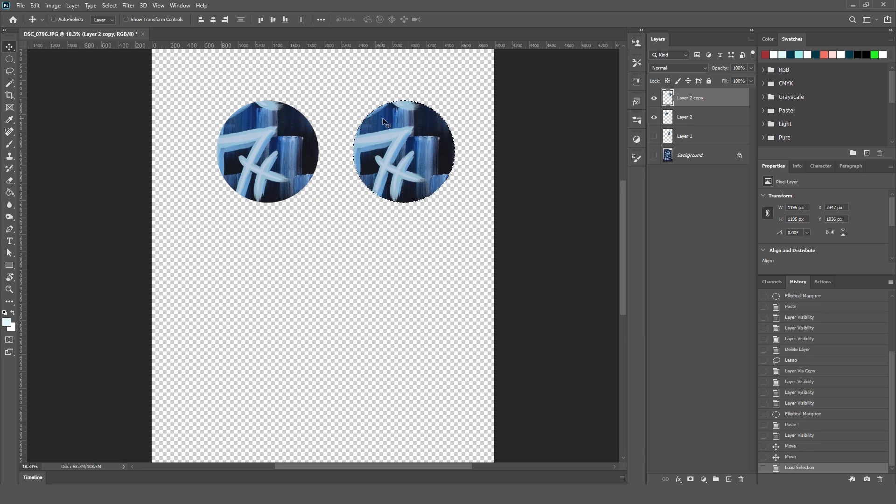
key(m)
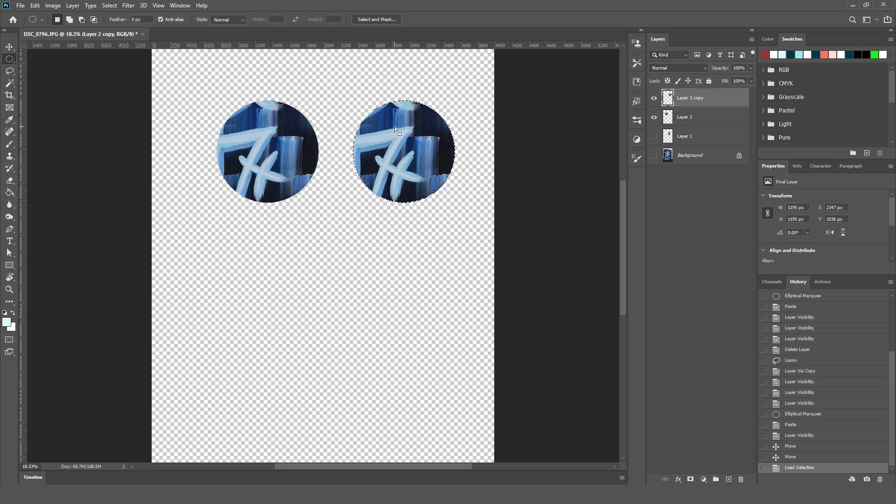
click(382, 20)
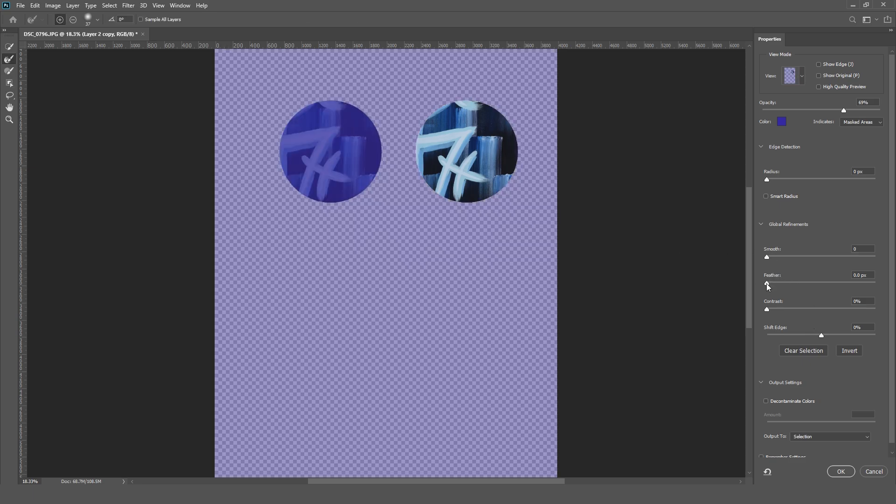
drag(769, 282, 832, 279)
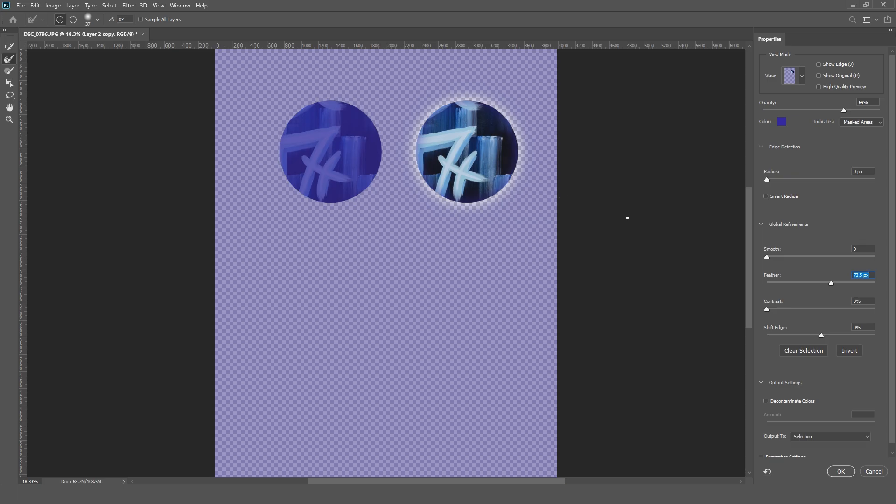
drag(821, 336, 800, 344)
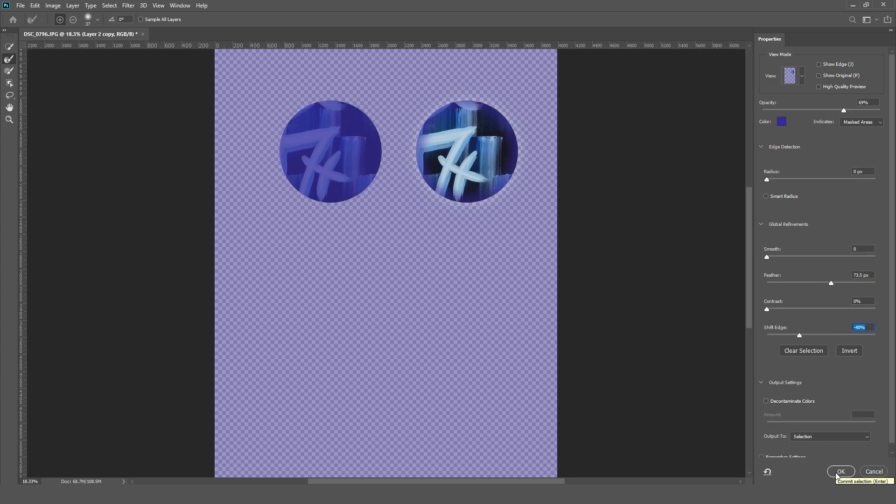
Output the refined circle selection as a Layer Mask and apply it to the duplicate.
click(837, 436)
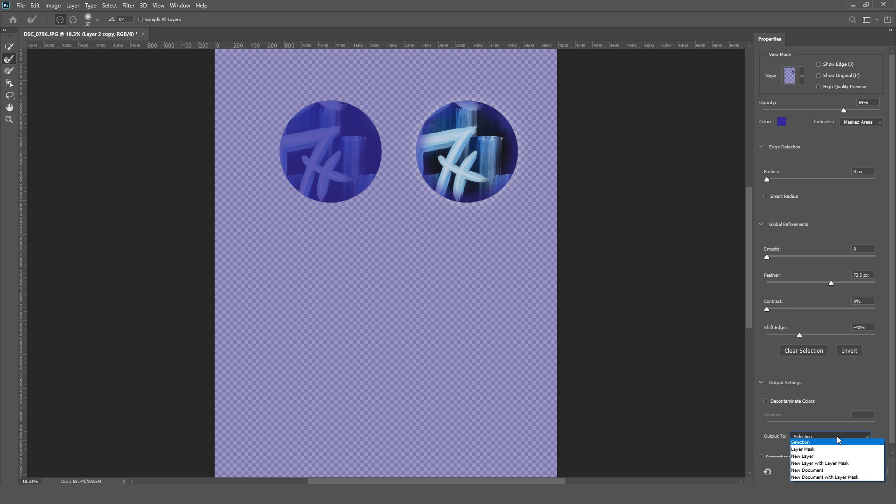
click(836, 436)
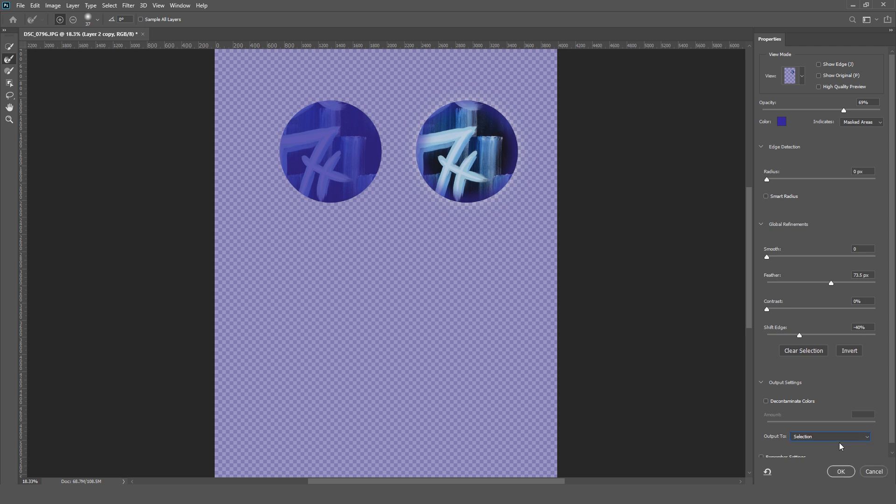
click(838, 438)
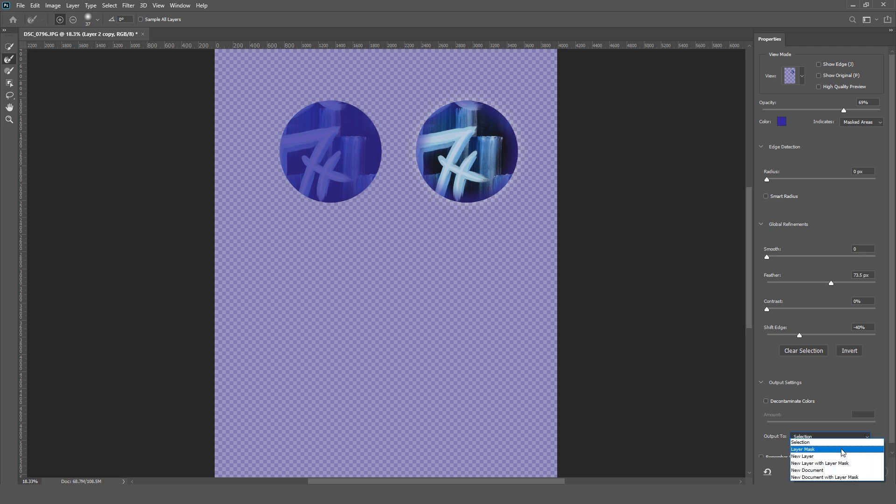
click(843, 449)
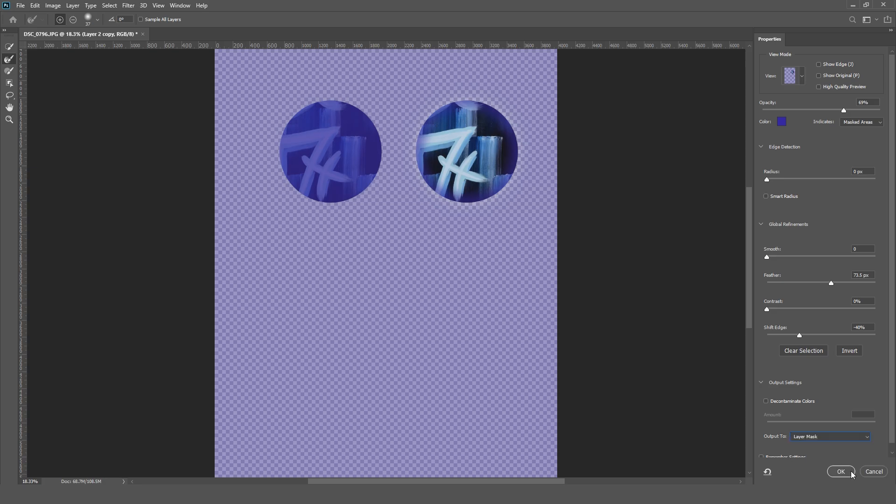
click(849, 472)
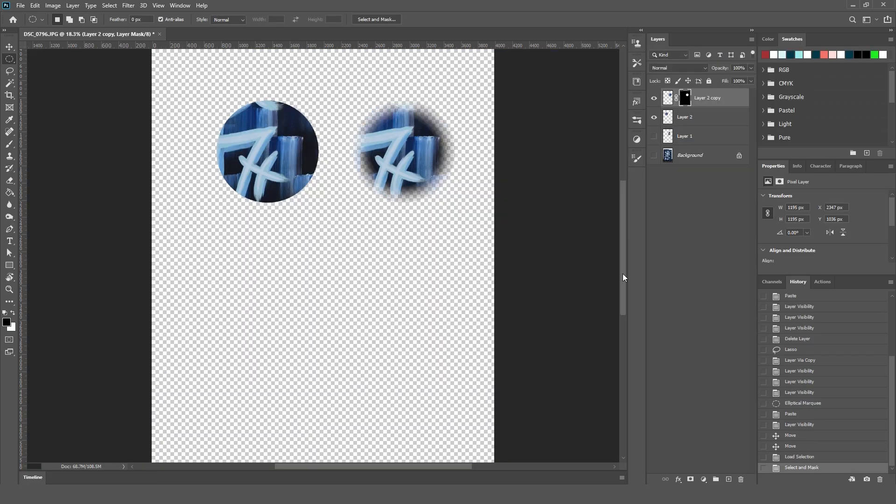
Hide Layer 2 and toggle the duplicate's layer mask off and on to compare its hard and feathered edges.
click(654, 117)
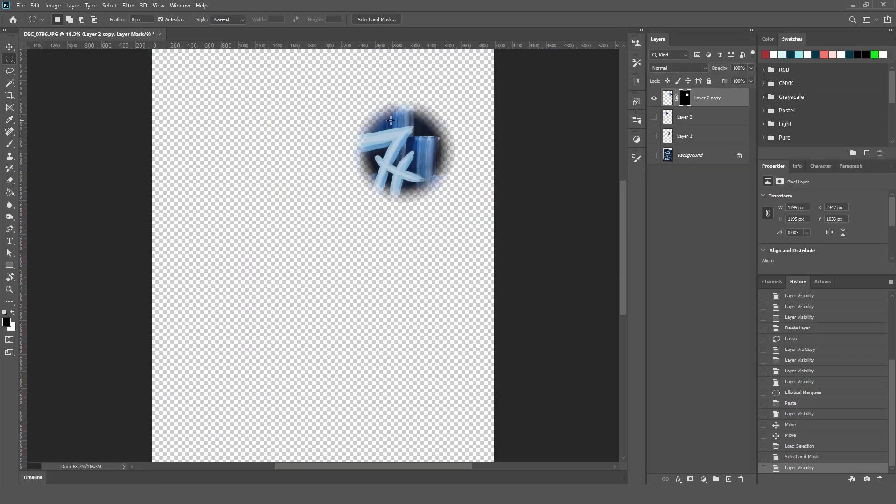
click(685, 100)
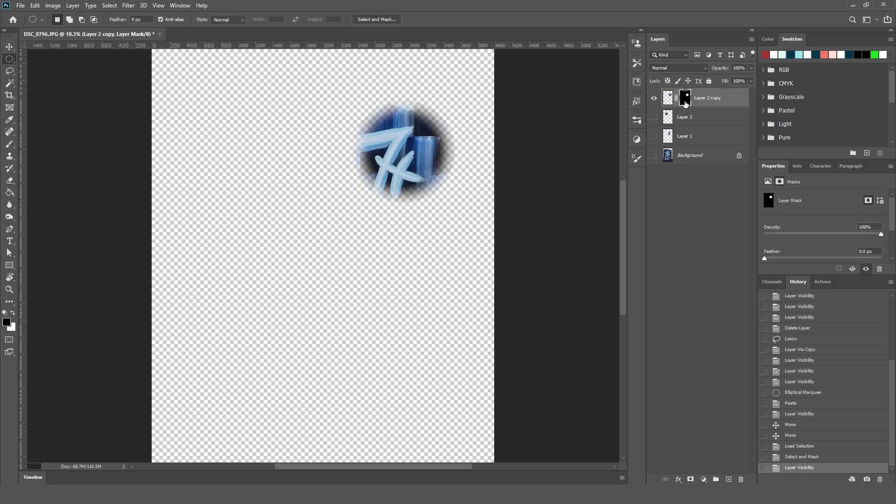
shift+click(686, 103)
shift+click(685, 102)
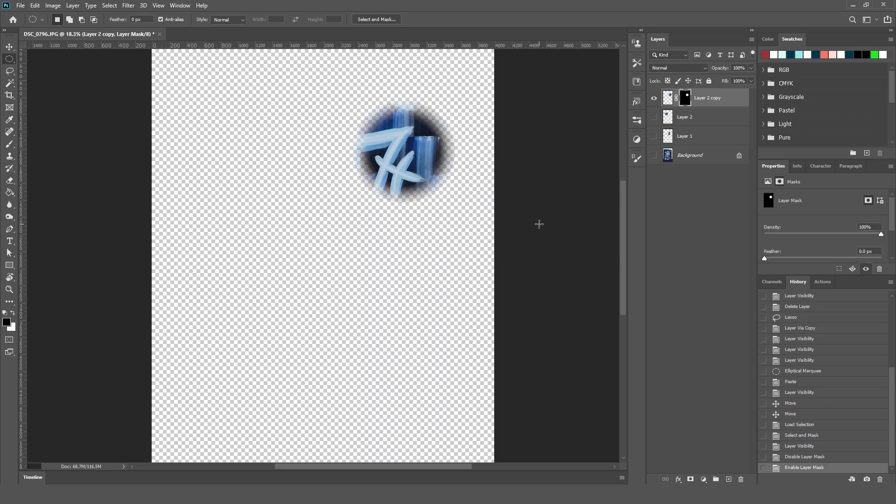
Convert the masked Layer 2 copy to a smart object and move it toward the canvas's middle, about X 1403, Y 1634 px.
right_click(708, 106)
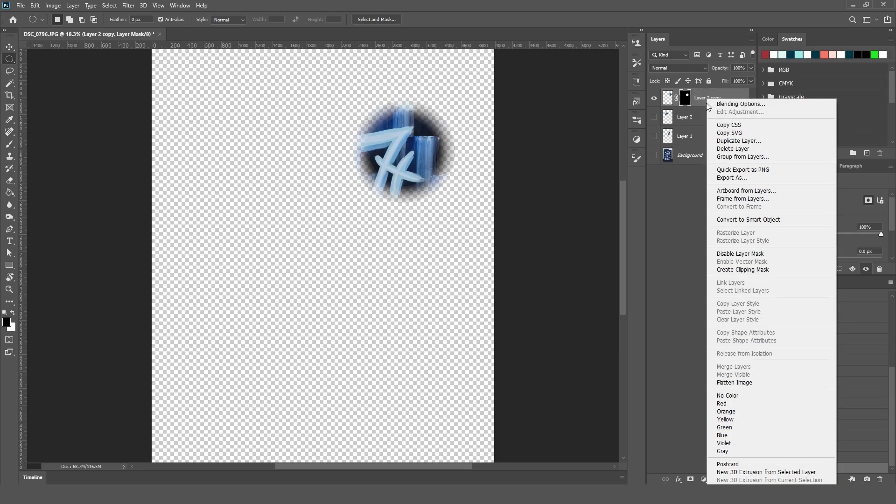
click(780, 219)
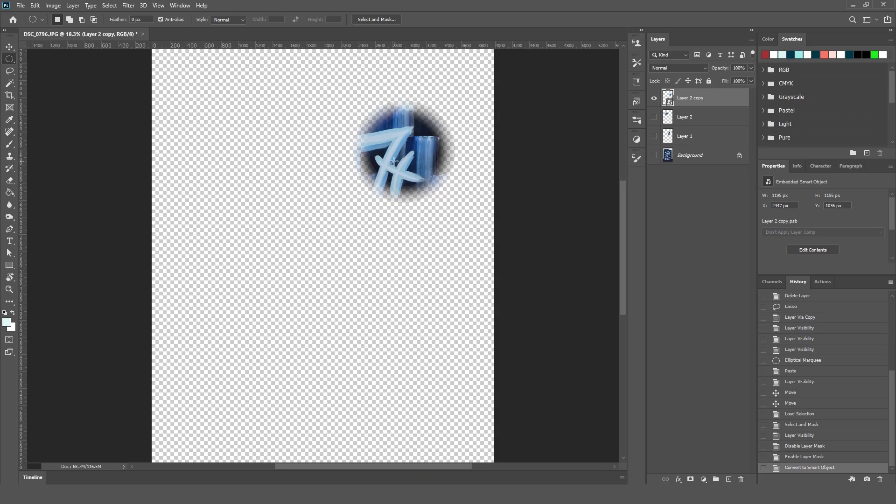
key(v)
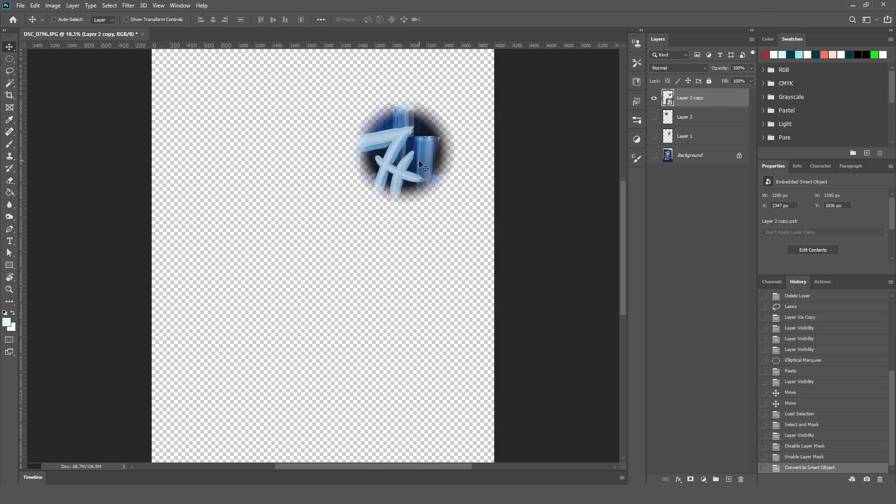
drag(419, 161, 338, 215)
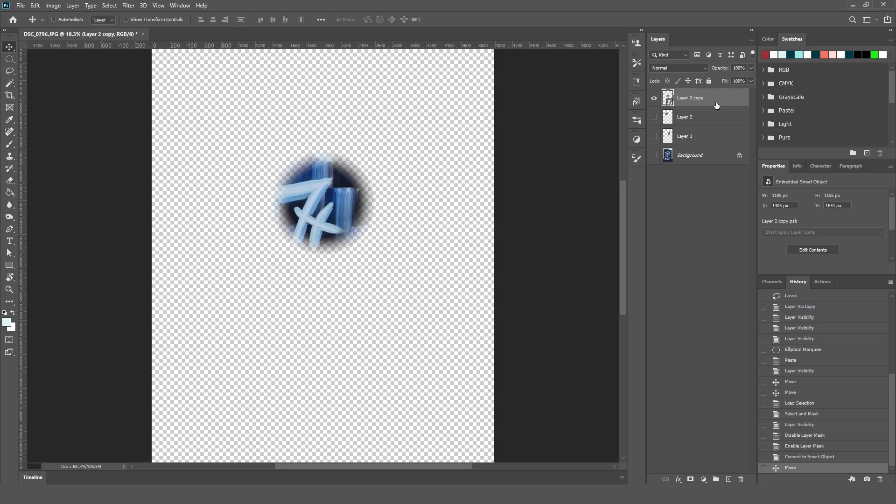
Open the smart object's contents, toggle the layer mask off and on to check it, and close the contents without saving.
double_click(668, 99)
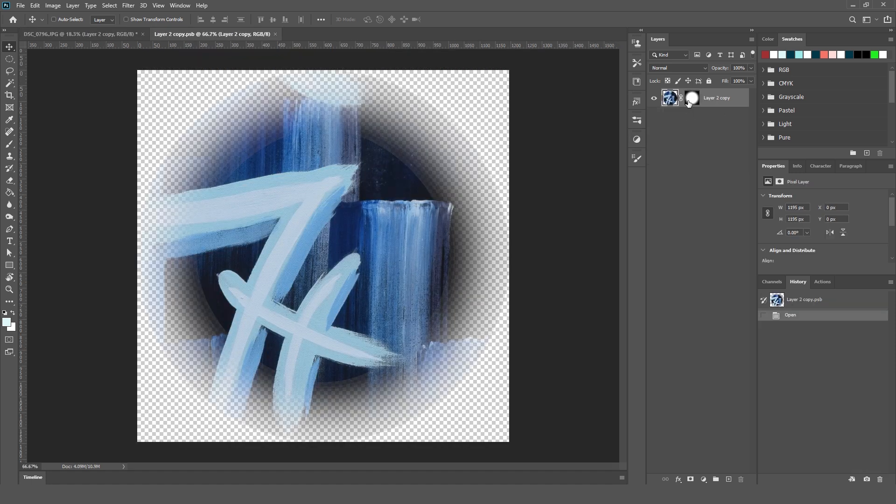
shift+click(689, 102)
shift+click(689, 101)
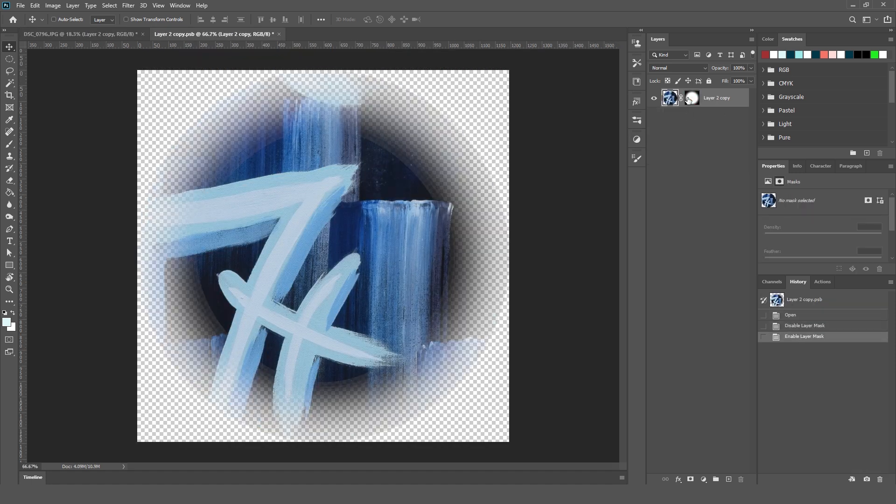
click(279, 34)
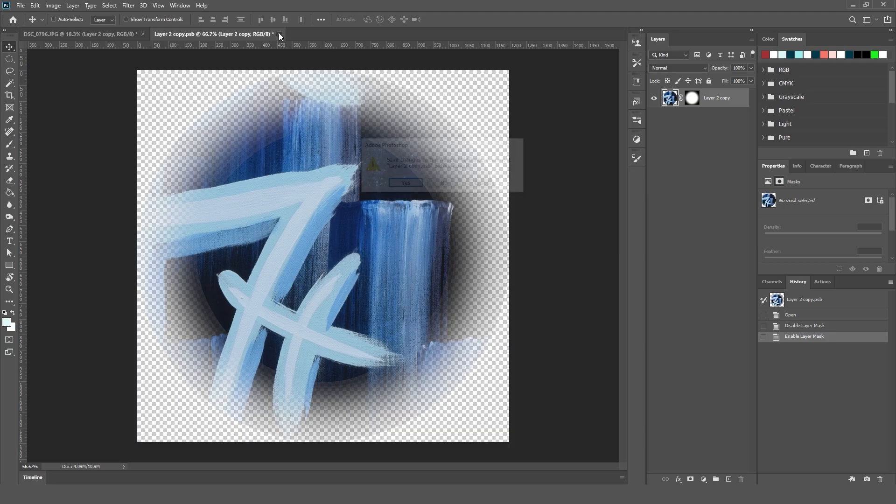
click(446, 185)
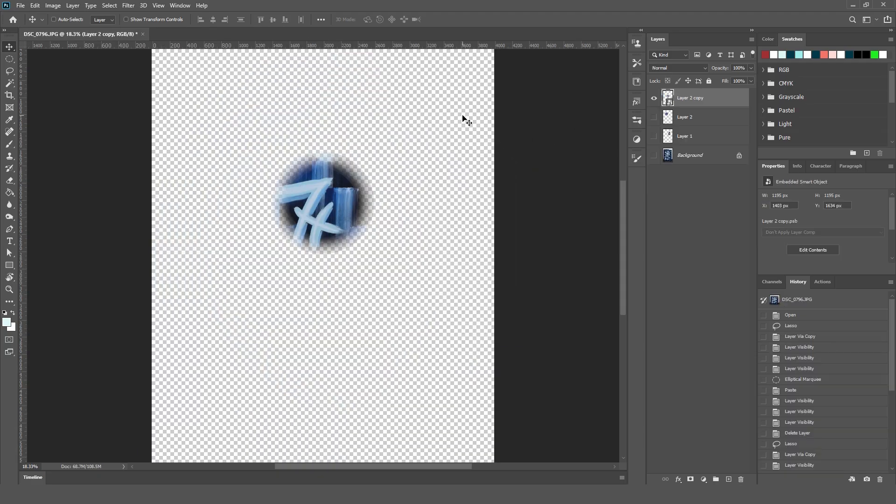
Shift the smart object slightly up and to the right, to about X 1485, Y 1574 px.
mouse_move(339, 230)
mouse_down()
mouse_move(354, 233)
mouse_move(346, 225)
mouse_up()
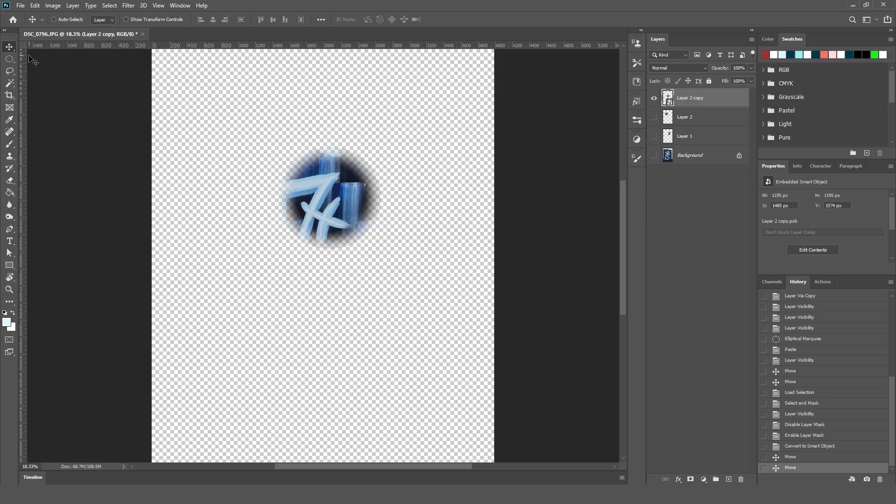
Start a new document, keep RGB Color as its color mode and set the resolution to 72 pixels/inch.
click(21, 5)
click(31, 15)
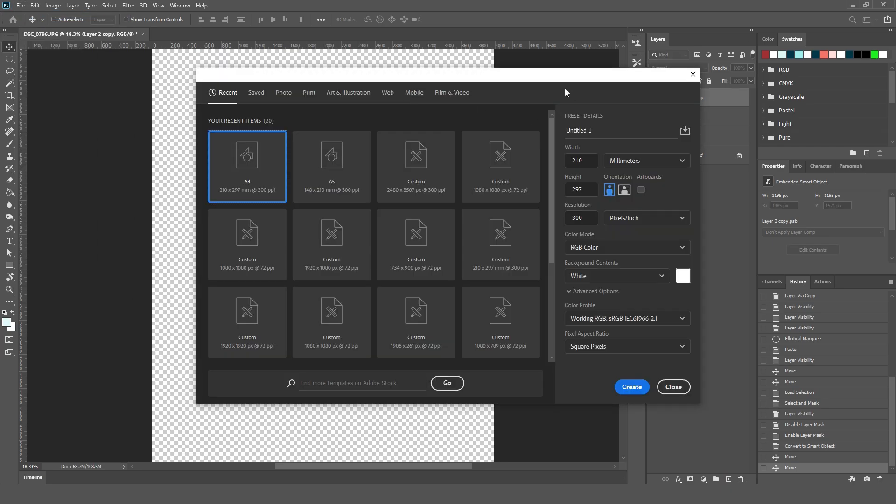
drag(566, 75, 459, 50)
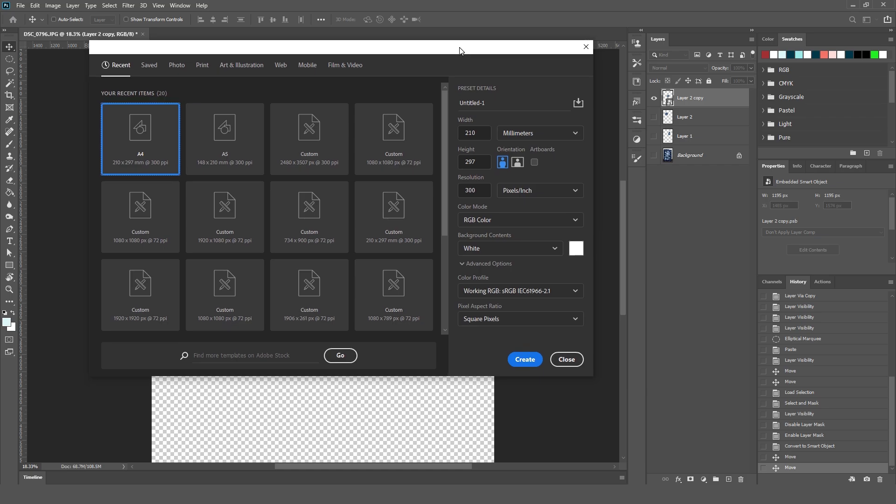
click(535, 222)
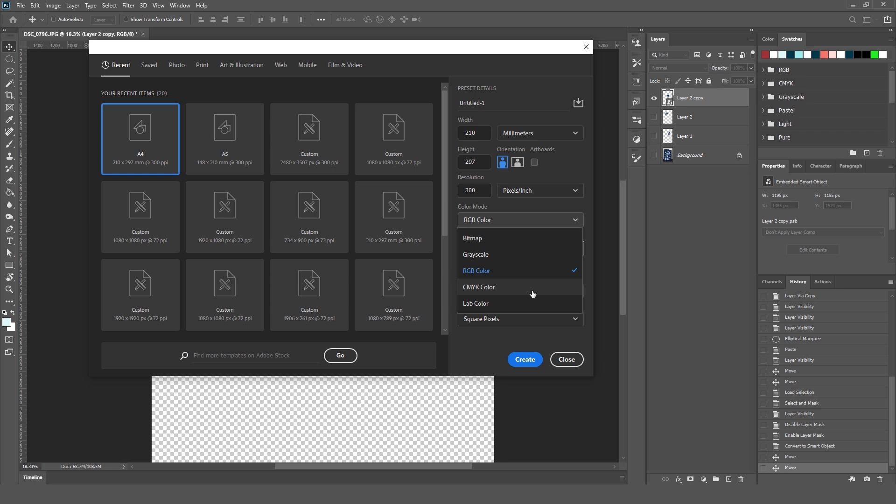
click(527, 277)
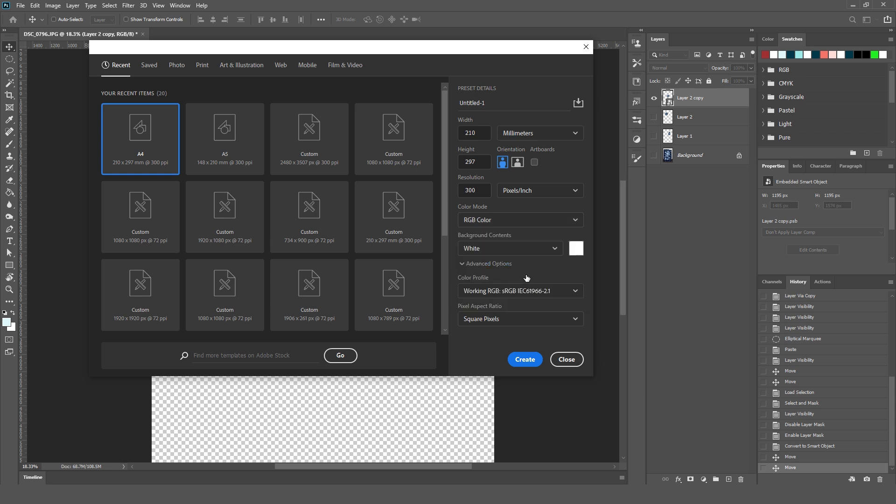
click(479, 192)
double_click(474, 190)
text(72)
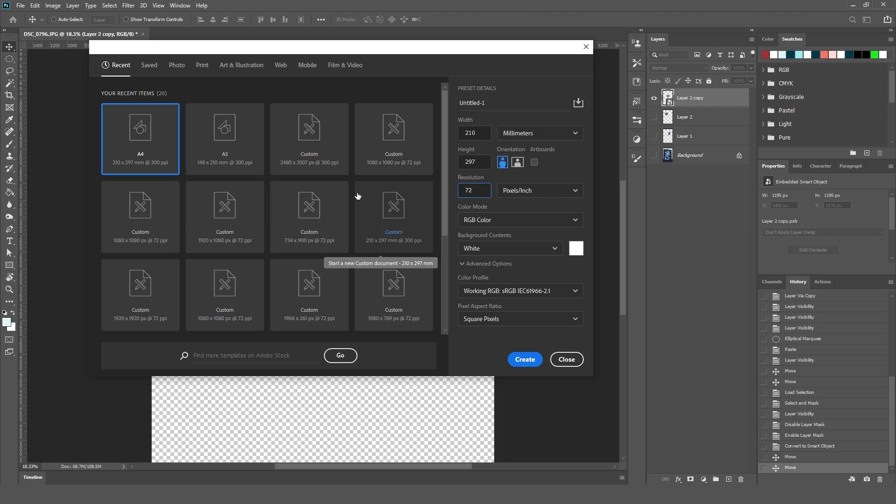
drag(480, 53, 466, 54)
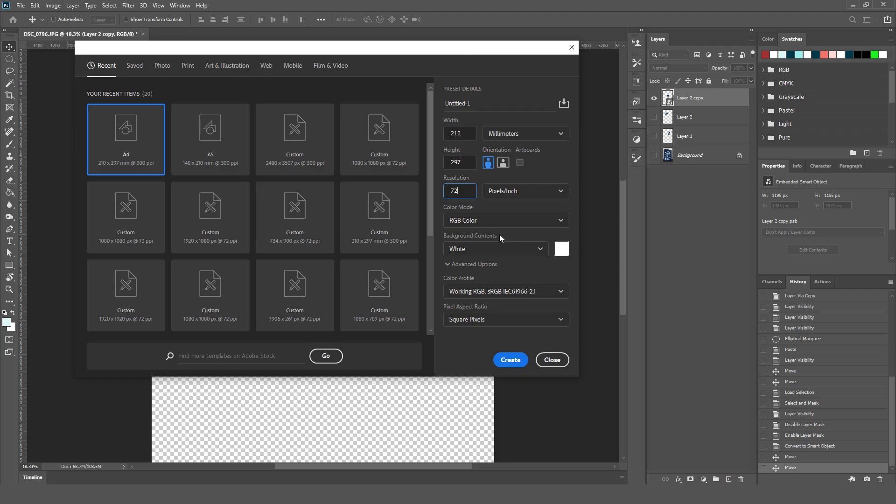
Set the new document's width to 1920 and height to 1080 pixels, and create it.
click(539, 140)
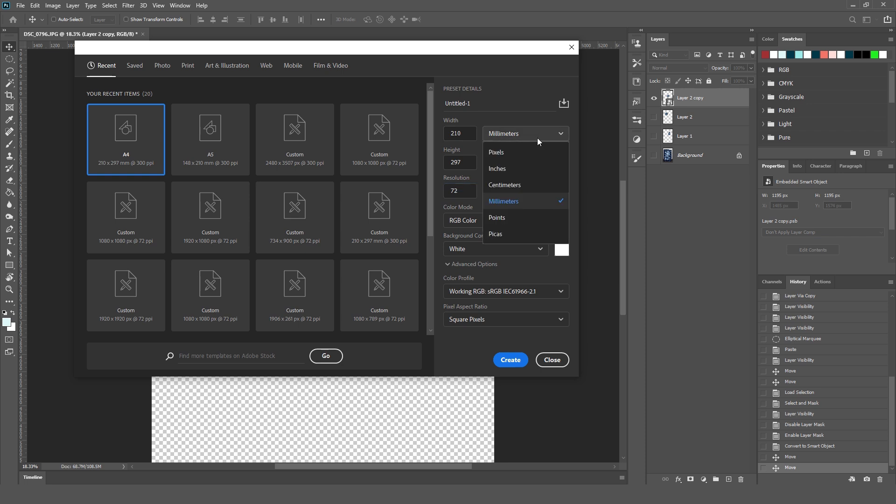
click(511, 153)
double_click(466, 132)
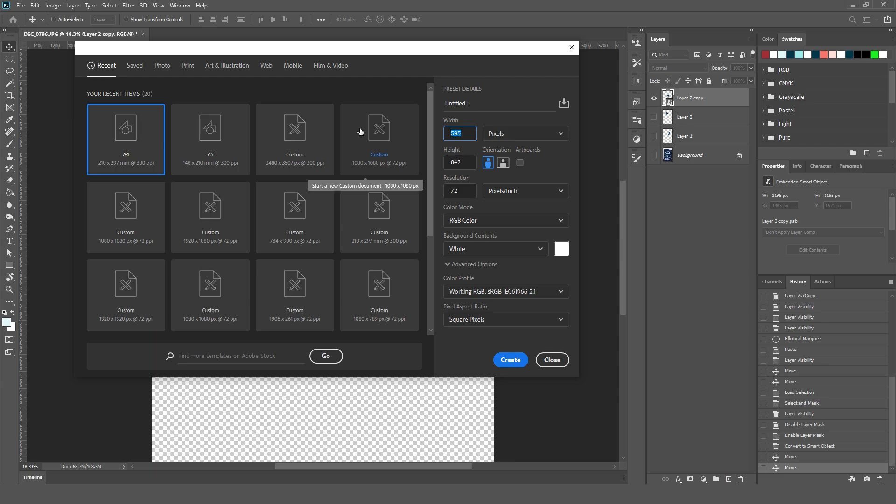
text(1920)
key(Tab)
text(1)
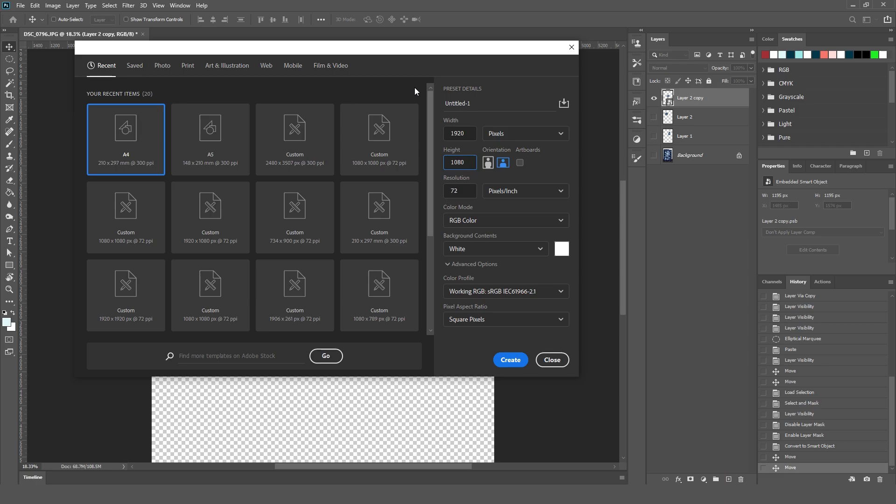
click(502, 362)
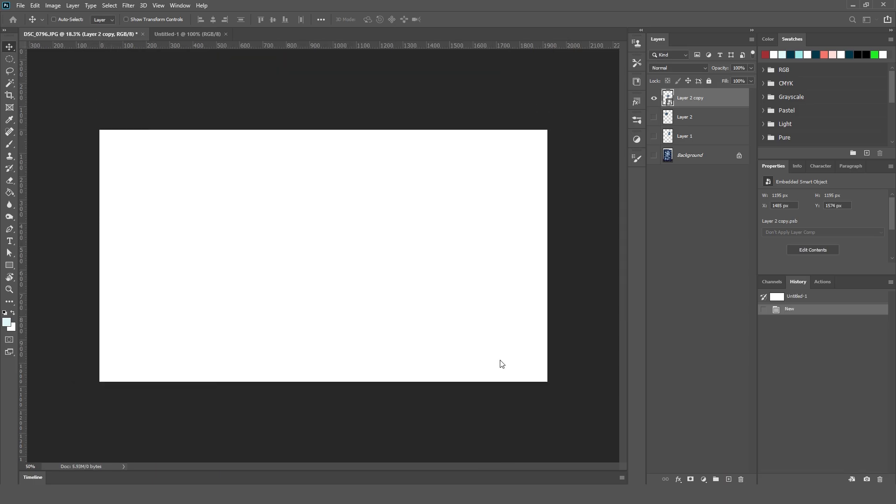
click(74, 34)
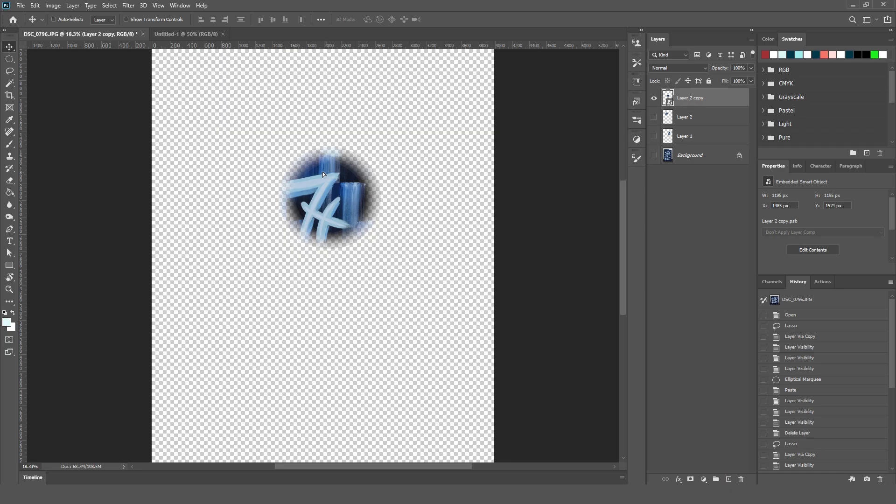
drag(323, 172, 280, 228)
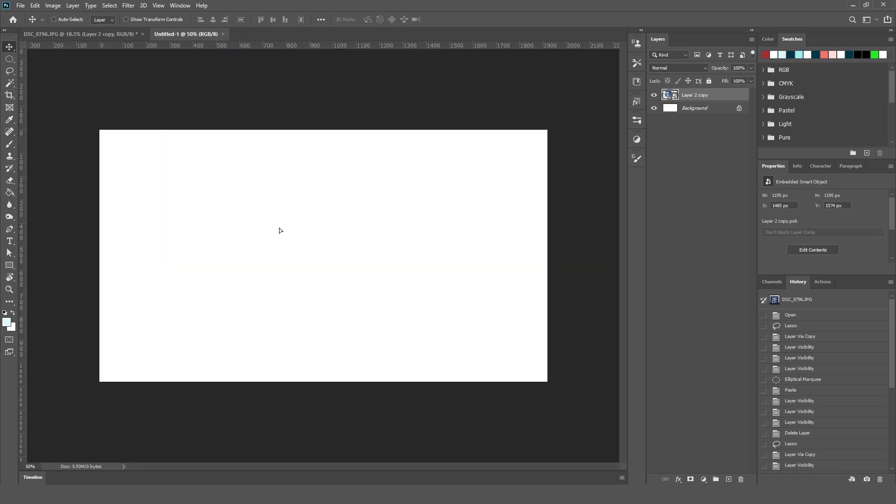
key(ctrl+z)
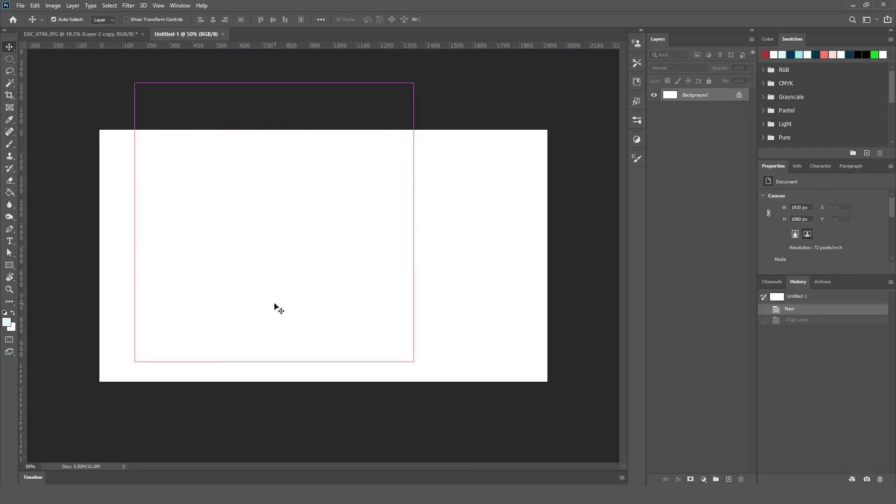
Copy the Layer 2 copy smart object from DSC_0796.JPG into the Untitled-1 document and compare the two documents.
click(112, 34)
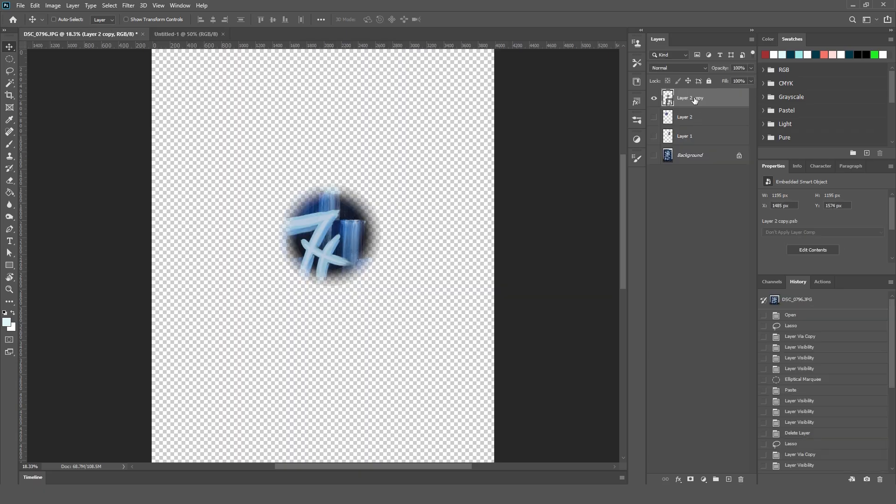
click(178, 35)
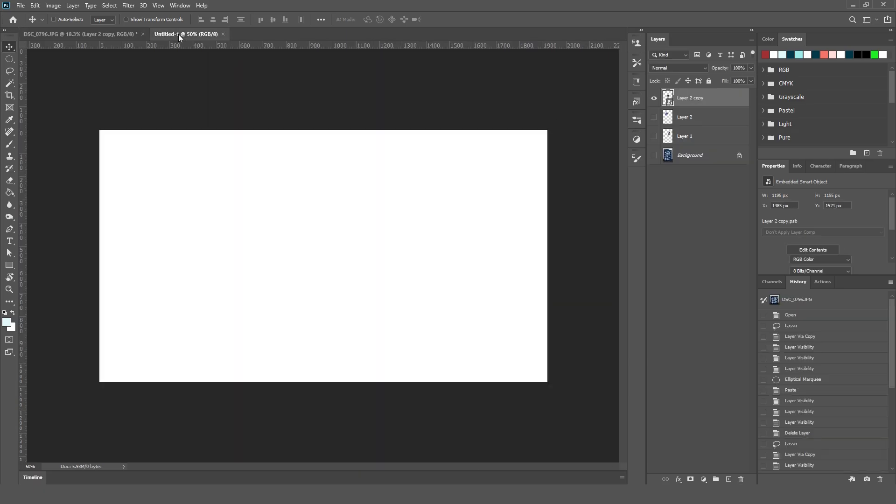
key(ctrl+v)
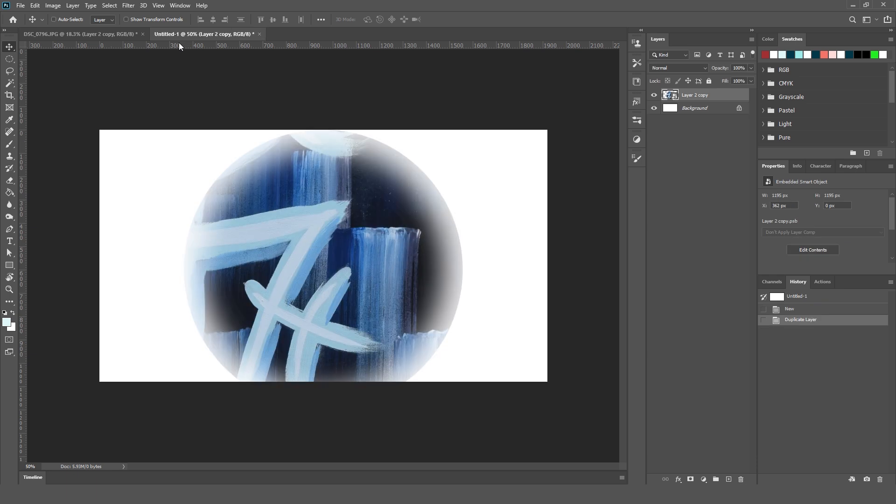
click(88, 35)
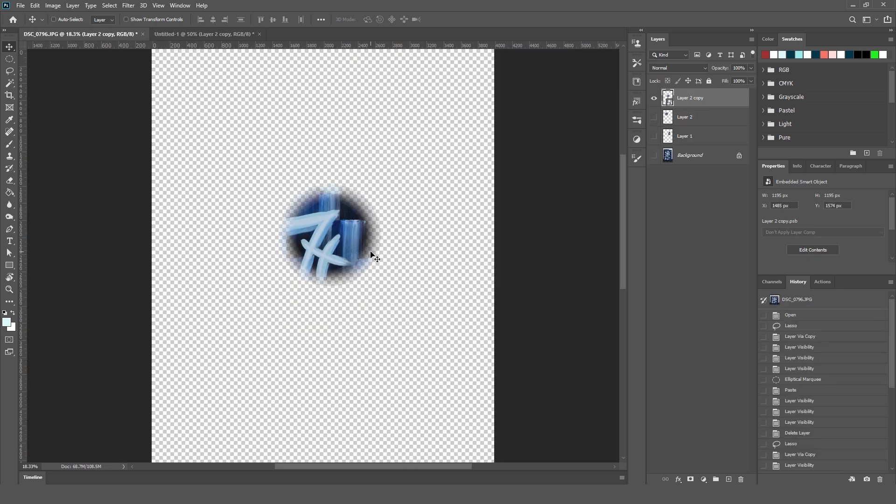
click(220, 34)
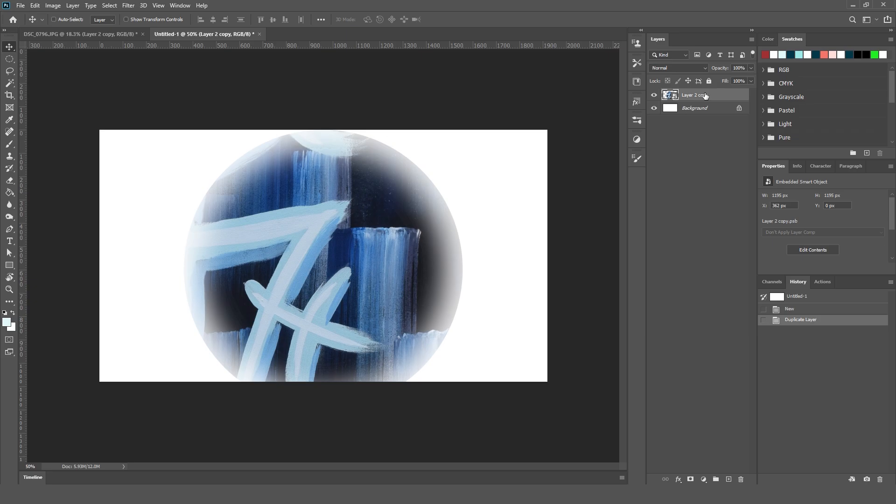
Scale the smart object down to about 445 × 445 px and move it partly off the canvas's upper-left corner, about X -117, Y -127 px.
key(ctrl+t)
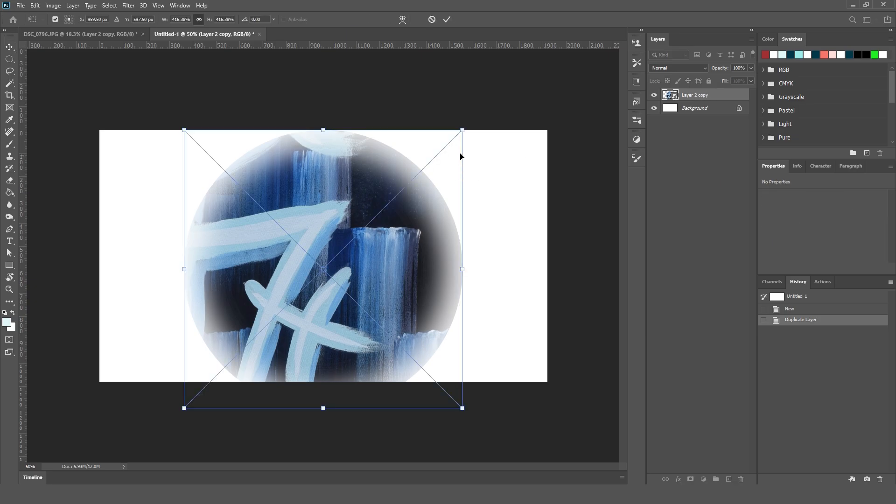
drag(463, 132, 346, 190)
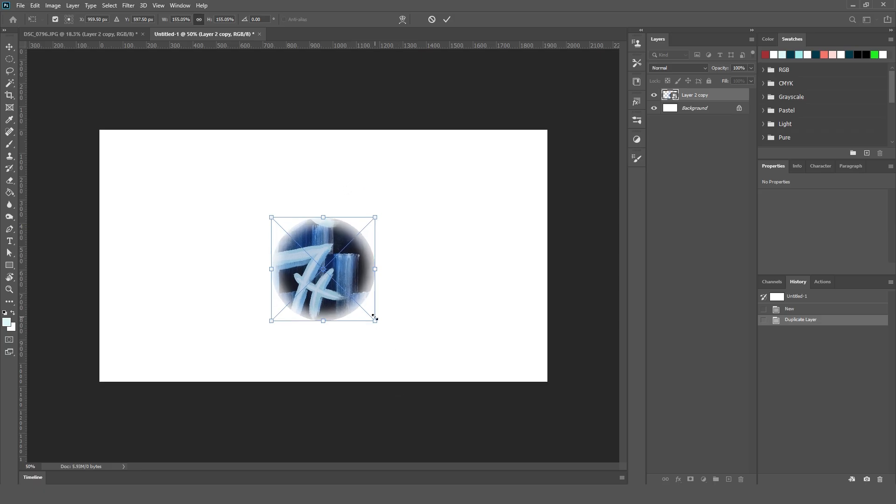
key(Return)
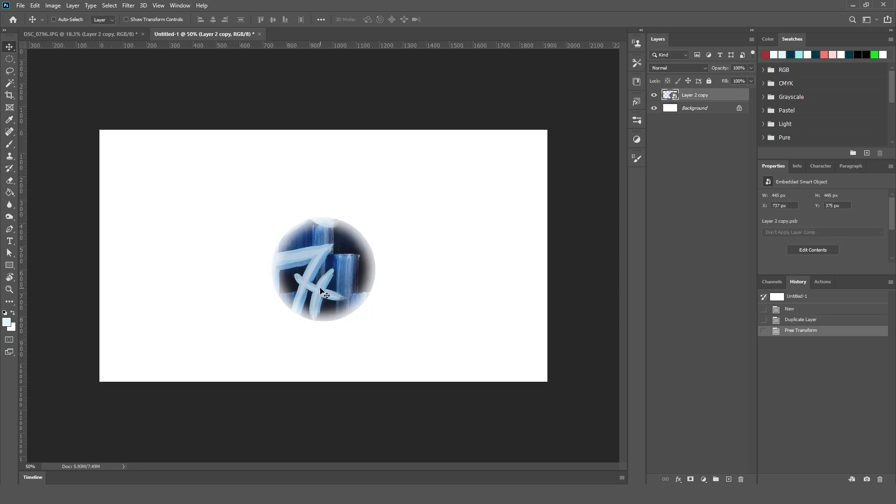
drag(320, 288, 299, 280)
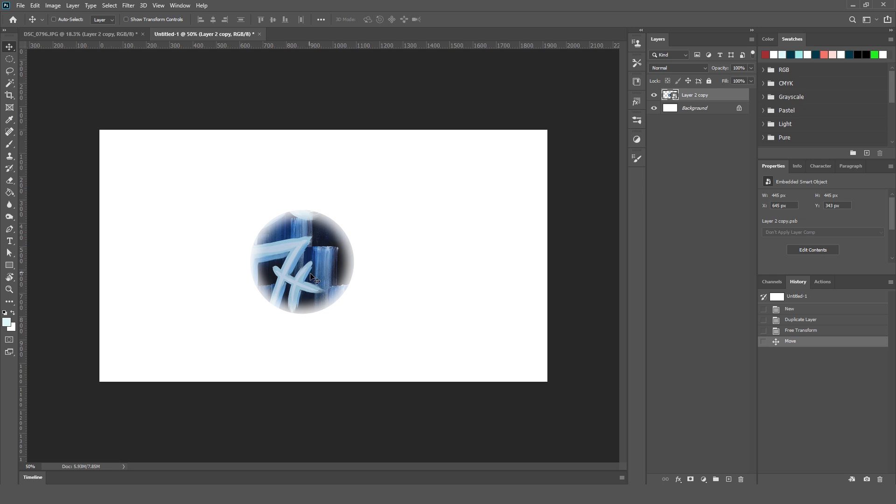
drag(307, 280, 136, 172)
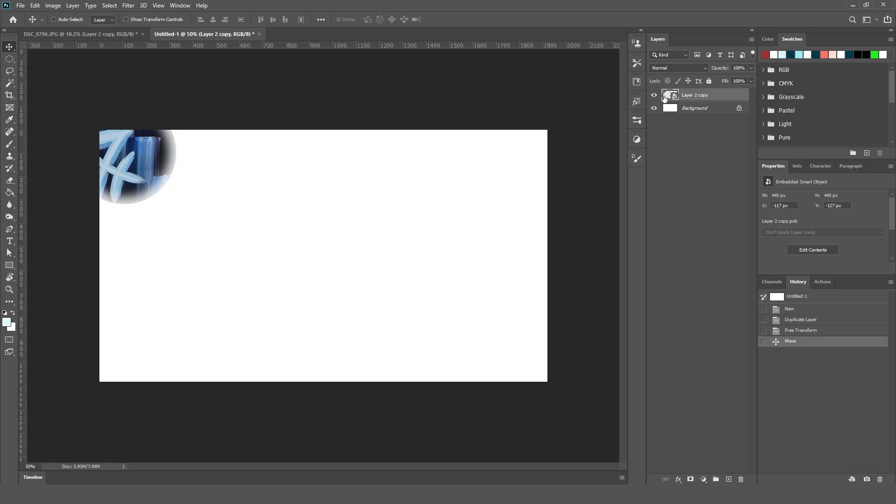
Open the smart object's contents, select its layer mask and try out a slight feather of about 1.2 px.
double_click(665, 97)
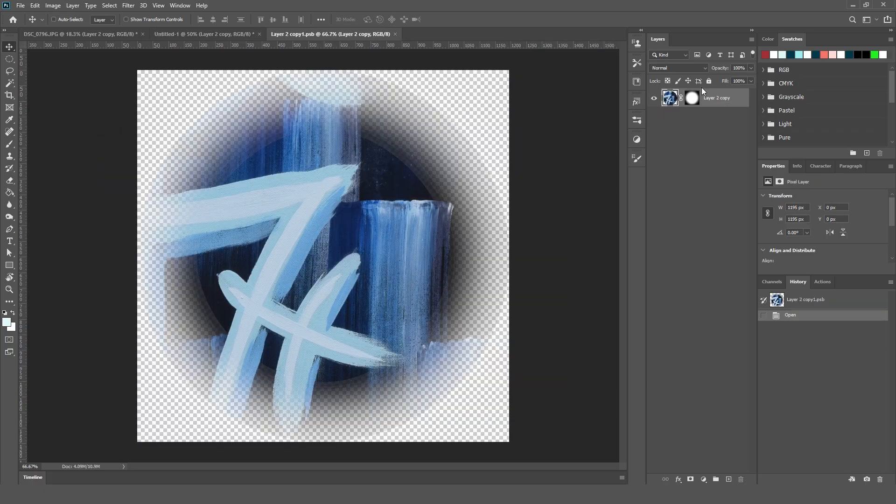
click(696, 101)
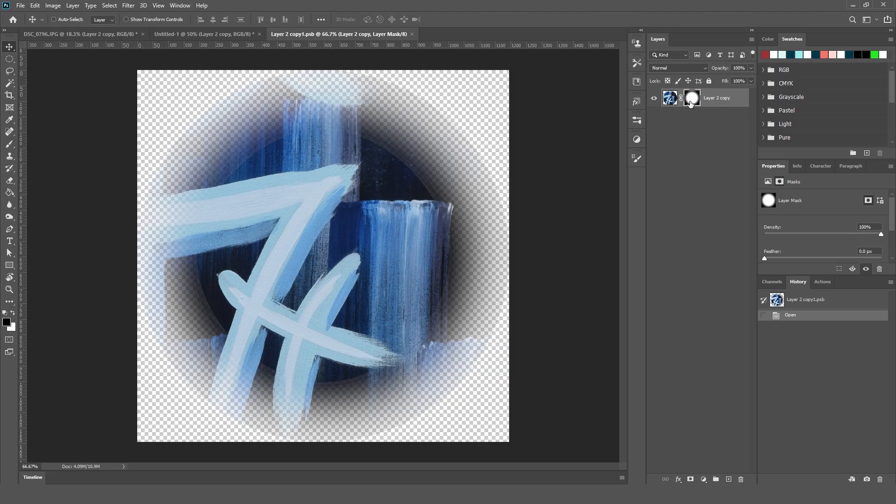
drag(823, 276, 819, 345)
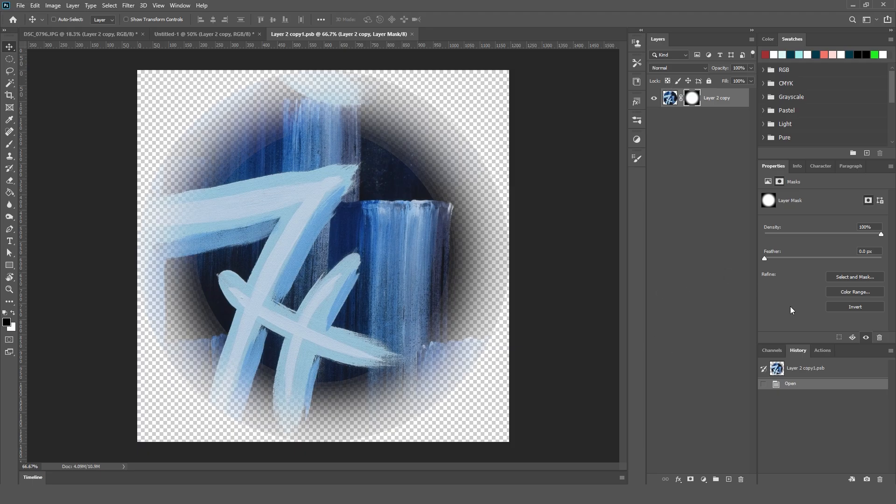
drag(765, 260, 788, 259)
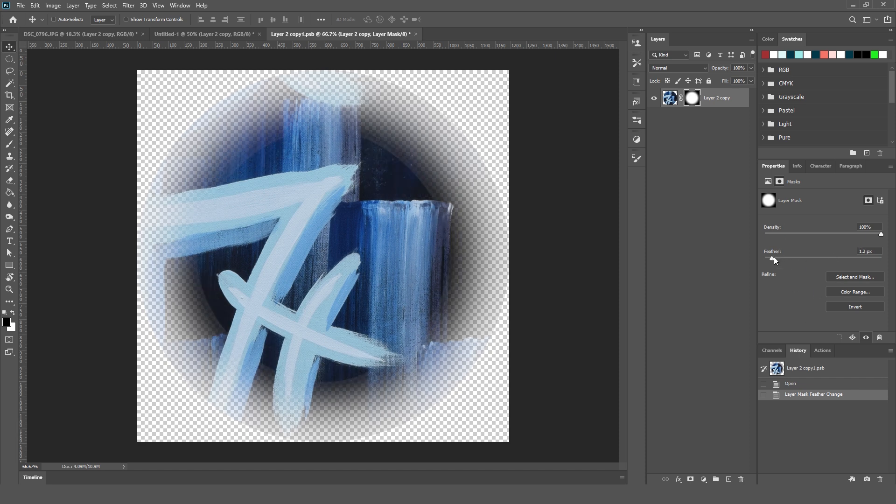
Try refining the layer mask in Select and Mask with about 9.1 px Feather and +49% Shift Edge, and discard the refinement.
click(858, 277)
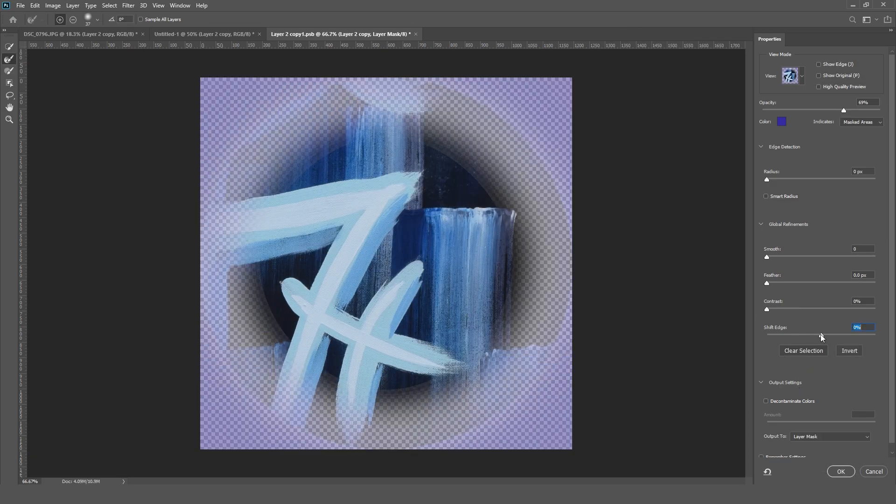
mouse_move(821, 335)
mouse_down()
mouse_move(810, 334)
mouse_move(833, 329)
mouse_up()
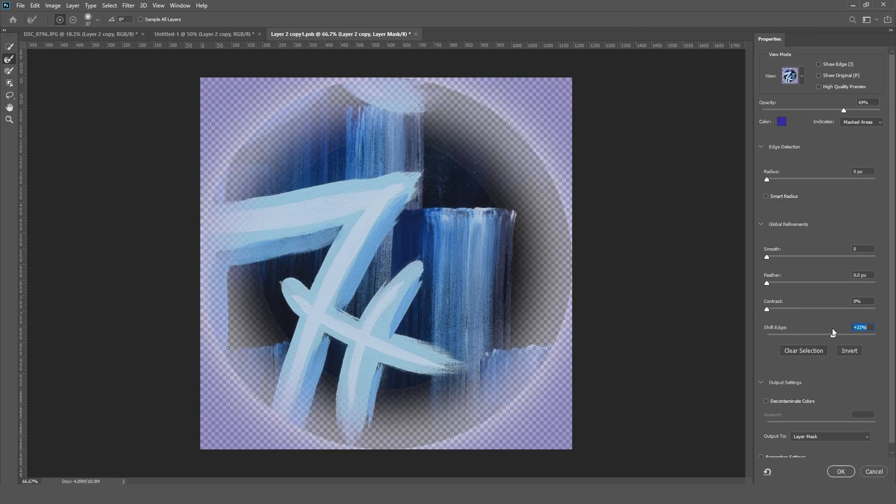
drag(794, 284, 811, 285)
mouse_move(835, 335)
mouse_down()
mouse_move(860, 334)
mouse_move(847, 335)
mouse_up()
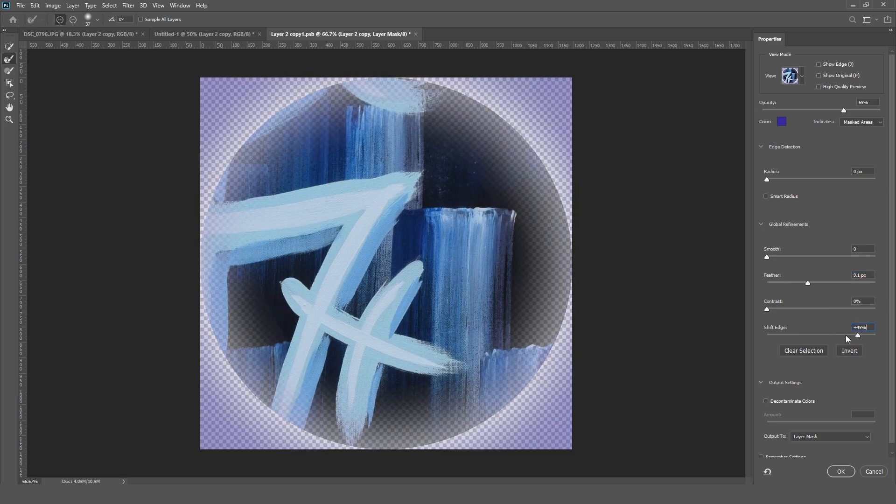
click(874, 471)
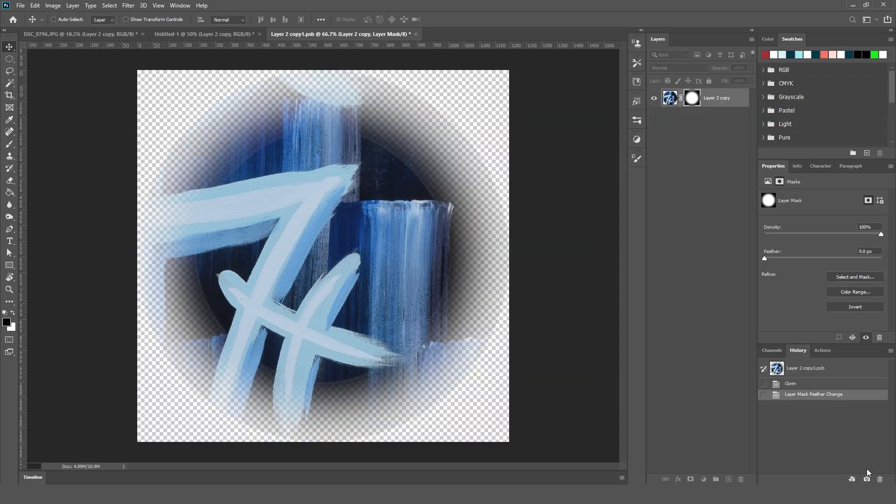
Set up a soft brush of 297 px with black as the foreground colour and target the Layer 2 copy mask.
key(b)
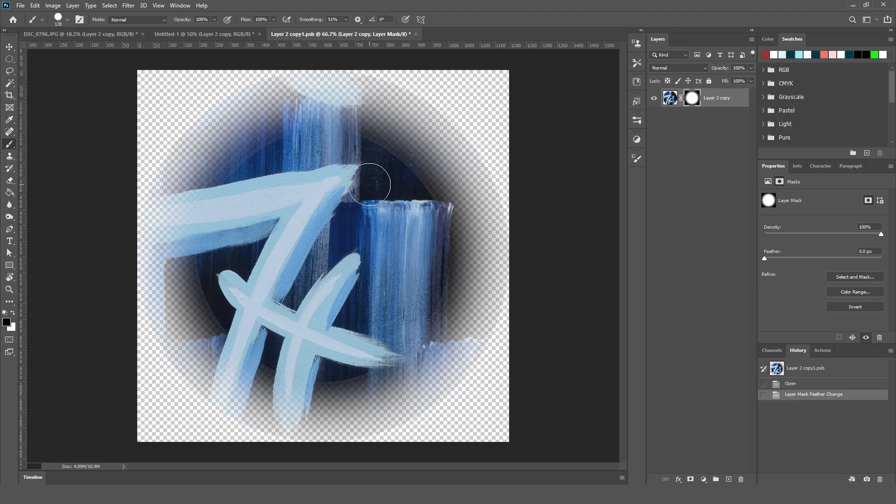
right_click(329, 192)
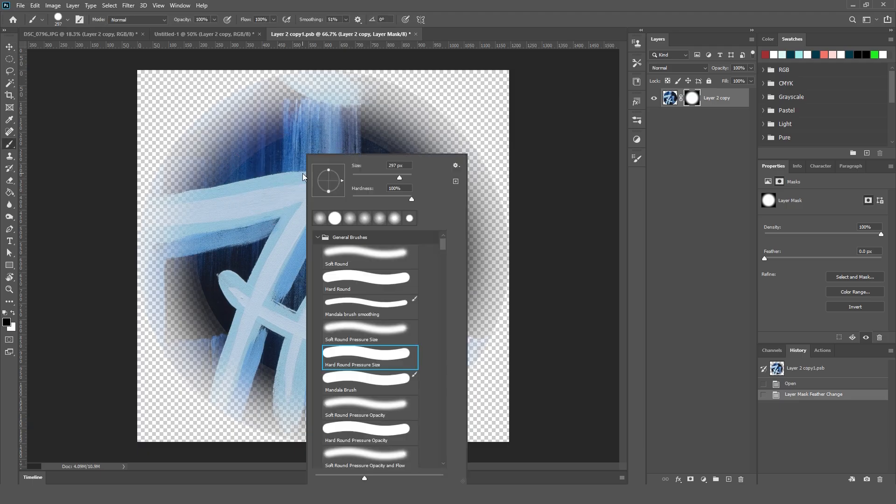
click(704, 184)
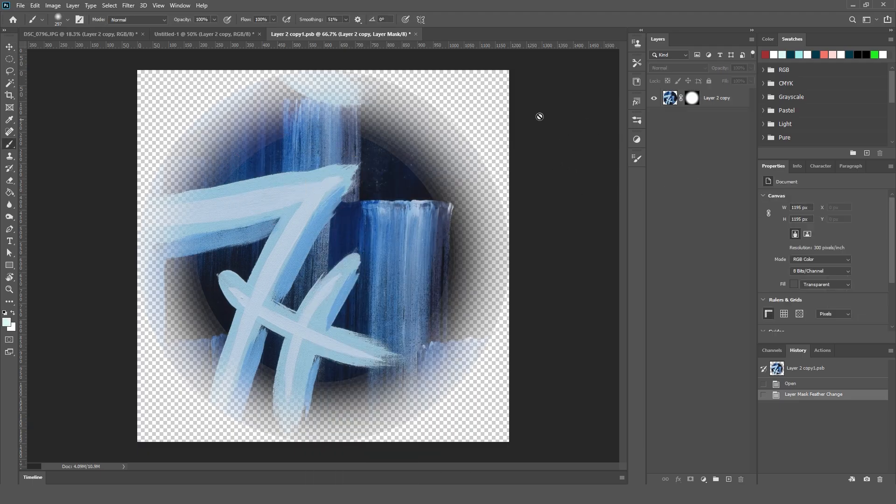
click(692, 98)
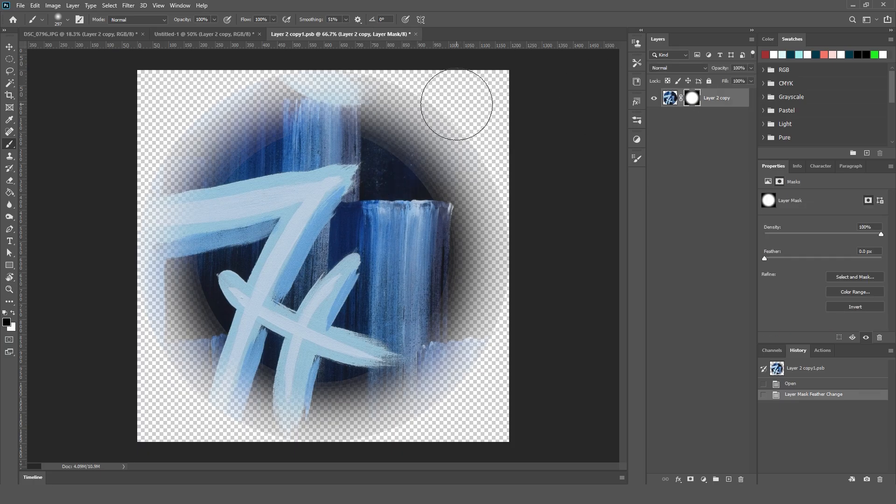
Try hiding parts of the circular artwork with black strokes on the layer mask and undo the strokes.
drag(443, 93, 472, 116)
mouse_move(470, 117)
mouse_down()
mouse_move(447, 138)
mouse_move(481, 163)
mouse_up()
drag(501, 216, 490, 196)
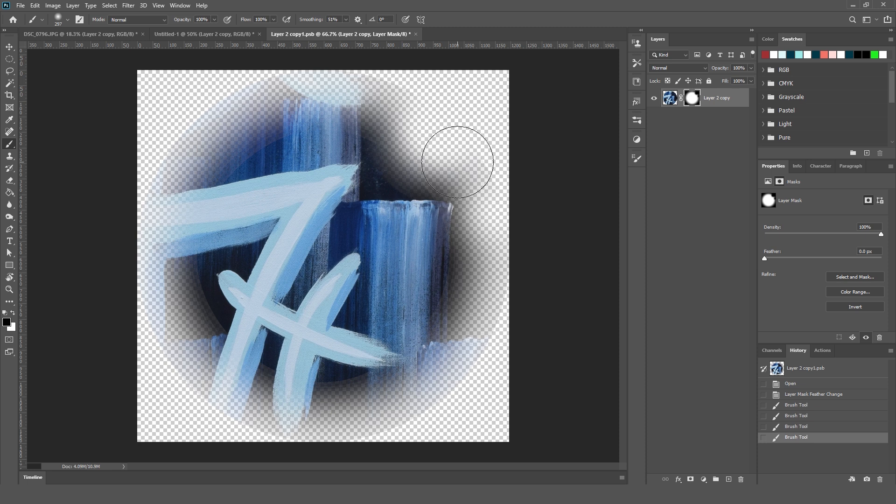
mouse_move(229, 79)
mouse_down()
mouse_move(215, 112)
mouse_move(276, 113)
mouse_up()
key(ctrl+z)
mouse_move(181, 103)
mouse_down()
mouse_move(118, 146)
mouse_move(96, 297)
mouse_move(123, 382)
mouse_move(205, 446)
mouse_move(302, 468)
mouse_move(435, 453)
mouse_move(525, 338)
mouse_move(476, 147)
mouse_move(309, 80)
mouse_move(148, 119)
mouse_move(122, 334)
mouse_move(364, 402)
mouse_move(490, 161)
mouse_move(238, 88)
mouse_move(317, 417)
mouse_move(188, 191)
mouse_move(486, 359)
mouse_move(500, 336)
mouse_up()
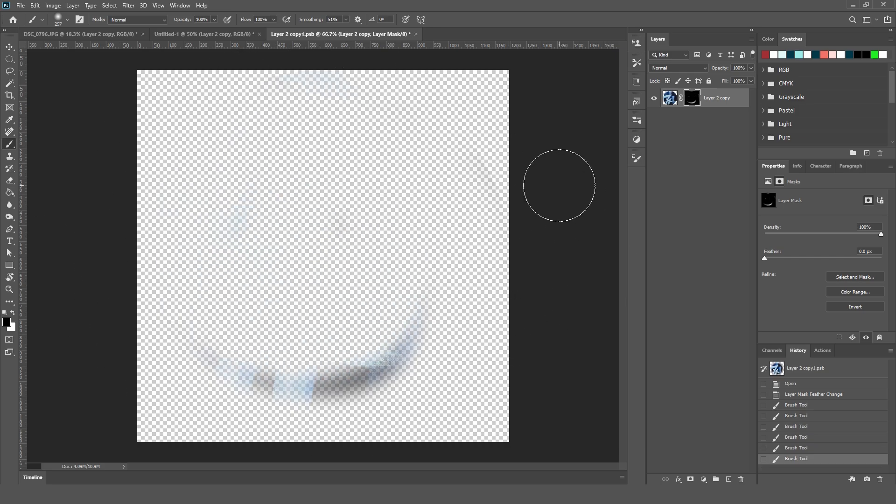
key(ctrl+z)
key(ctrl+z)
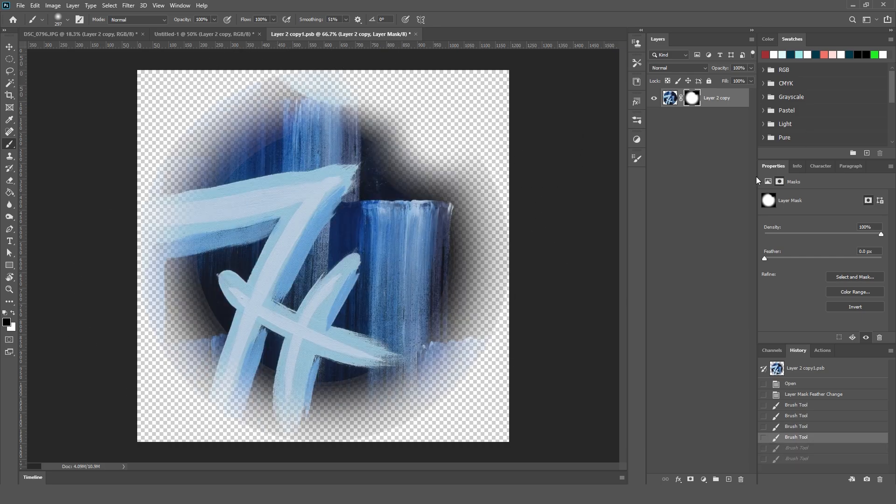
key(ctrl+z)
key(ctrl+z)
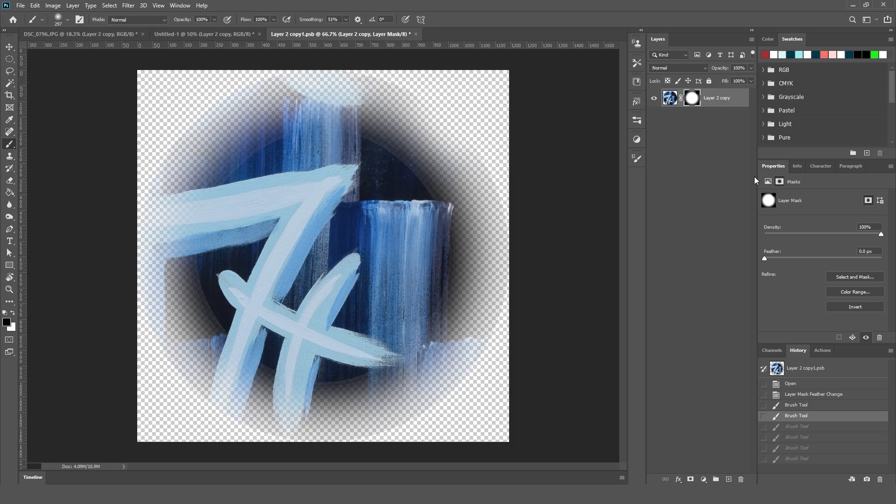
Fill the entire layer mask with black to hide all of the artwork, leaving white as the painting colour and no selection.
click(691, 127)
mouse_move(693, 99)
mouse_down()
mouse_move(747, 476)
mouse_move(740, 481)
mouse_move(692, 99)
mouse_up()
key(ctrl+a)
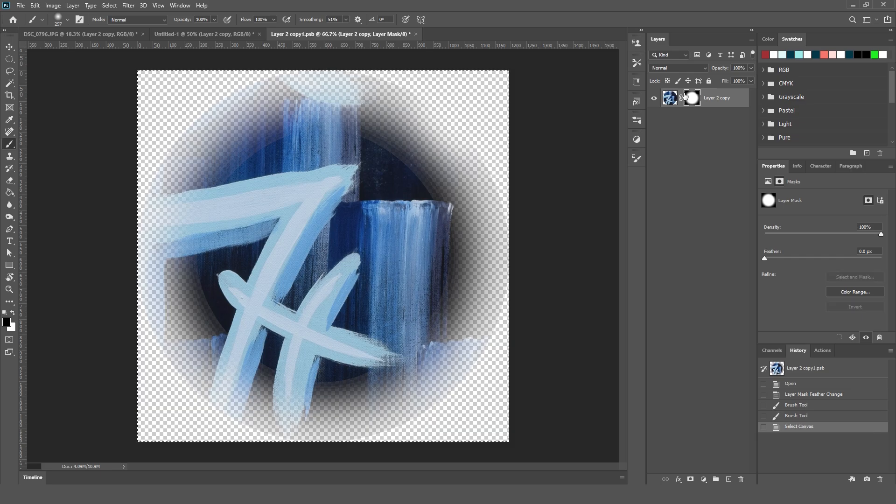
key(x)
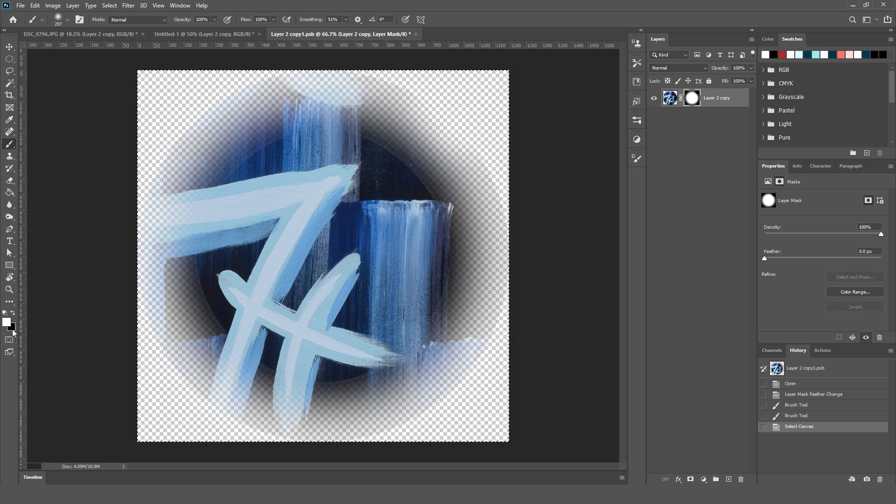
key(Delete)
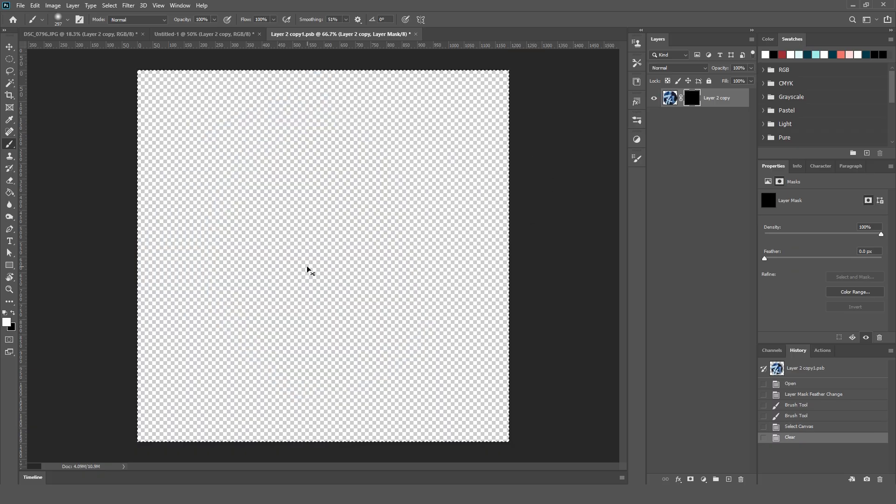
key(ctrl+d)
Dab white repeatedly on the centre of the mask with a soft brush enlarged to 678 px to reveal the artwork.
drag(306, 256, 372, 247)
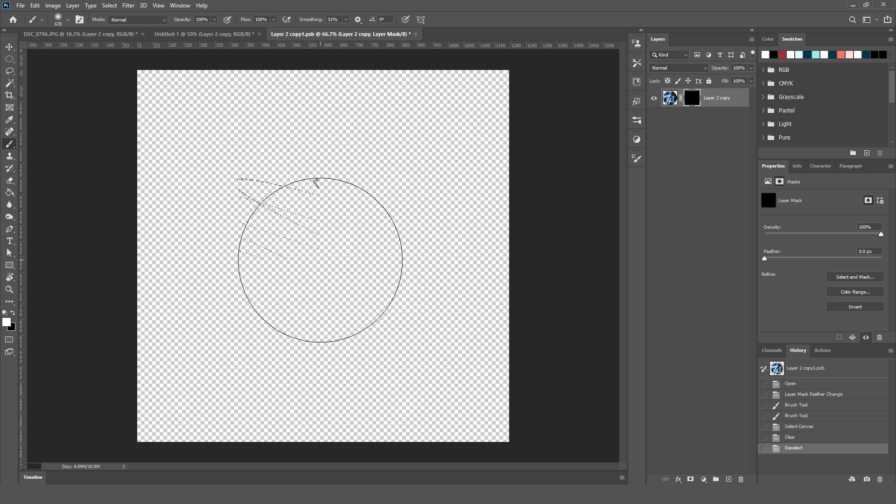
click(320, 260)
click(320, 260)
click(321, 260)
click(320, 260)
click(320, 260)
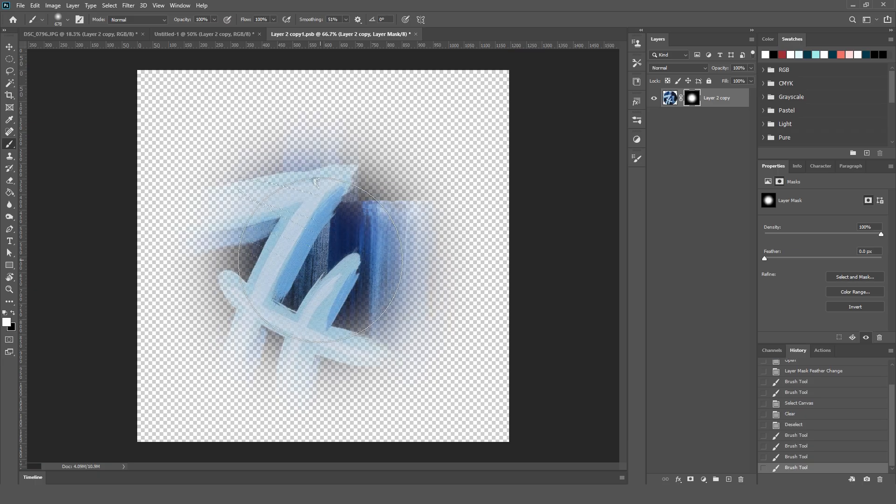
click(320, 260)
click(321, 260)
click(320, 260)
click(320, 260)
click(321, 260)
click(320, 260)
click(320, 260)
click(320, 260)
Enlarge the brush to 765 px and dab white around the mask's centre to widen the revealed soft-edged area.
drag(320, 260, 336, 262)
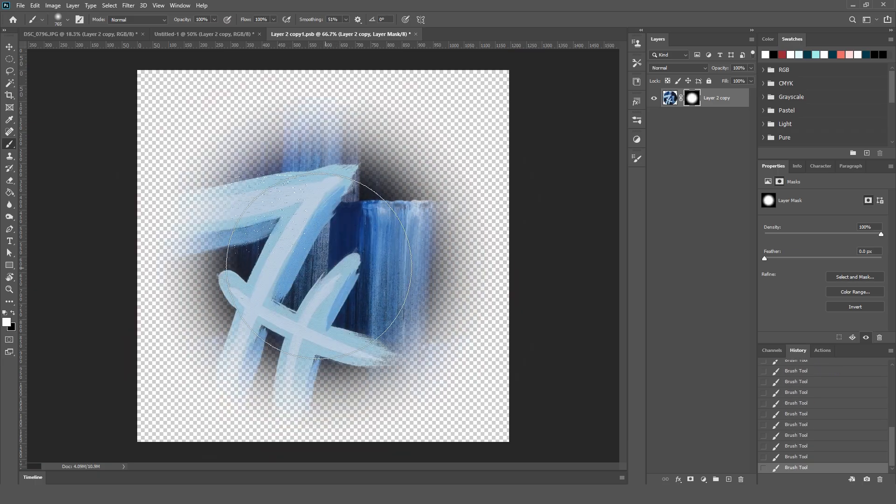
click(320, 283)
click(335, 275)
click(301, 277)
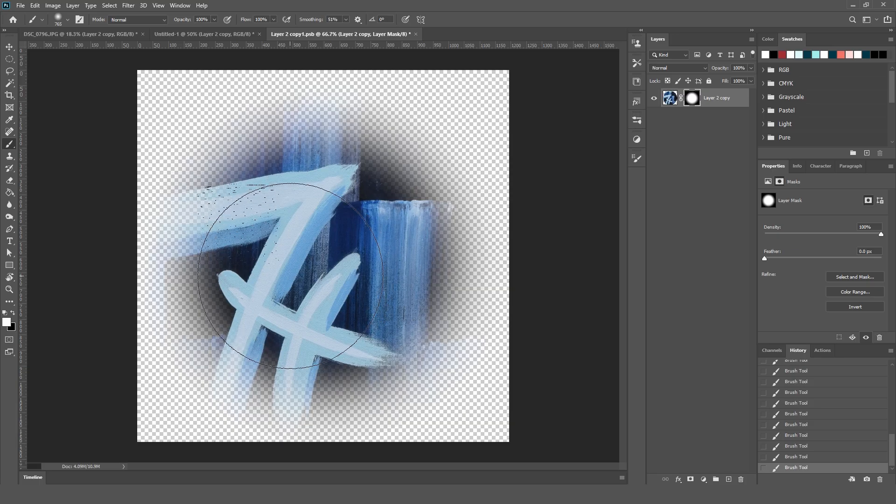
click(300, 275)
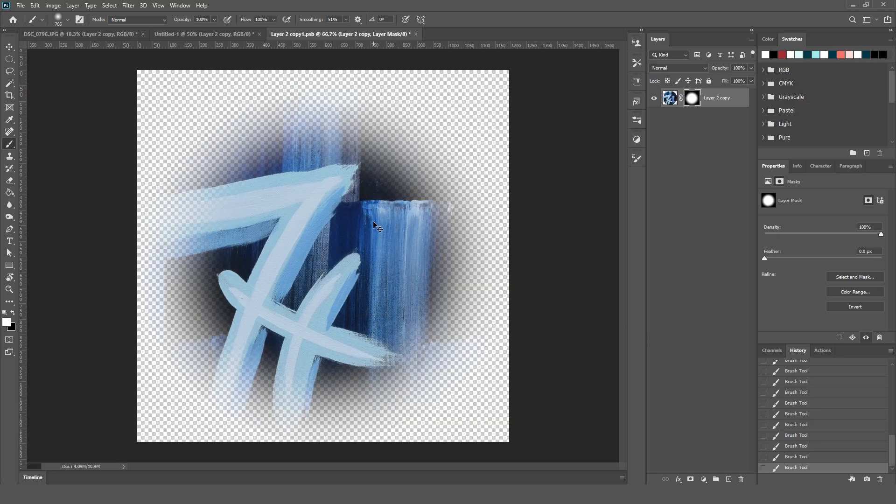
Save the smart object's contents and return to Untitled-1 to inspect the updated artwork in the canvas corner.
key(ctrl+s)
click(202, 37)
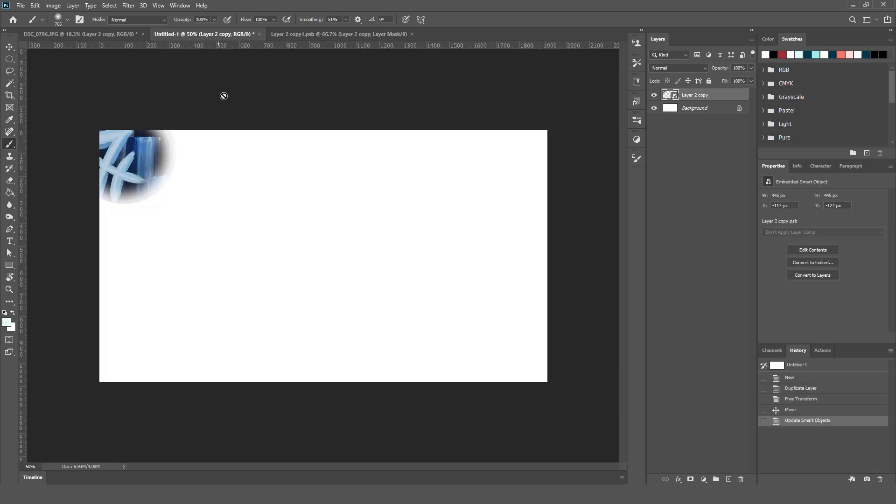
scroll(171, 196, up, 1)
scroll(171, 195, up, 3)
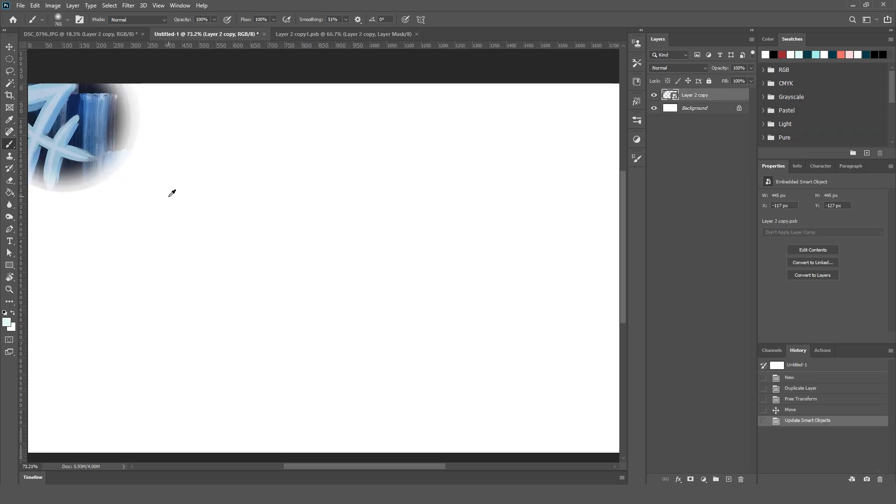
scroll(171, 195, down, 1)
drag(130, 173, 221, 225)
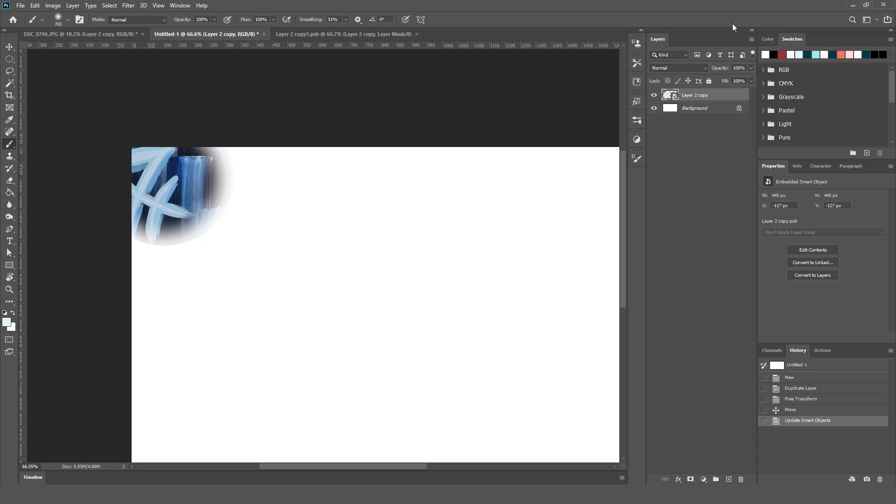
Add a layer mask to the Layer 2 copy smart object and move the artwork fully onto the canvas, about X 155, Y 129 px.
click(691, 480)
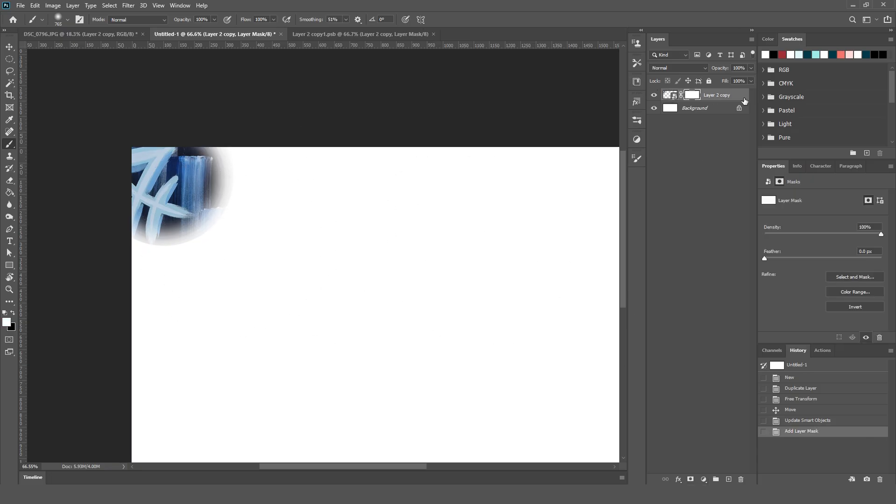
click(670, 95)
key(v)
mouse_move(141, 210)
mouse_down()
mouse_move(222, 264)
mouse_move(226, 290)
mouse_up()
Paint black around the circle's outer edge on the new layer mask with a smaller soft brush, finishing at about 197 px.
key(b)
click(692, 95)
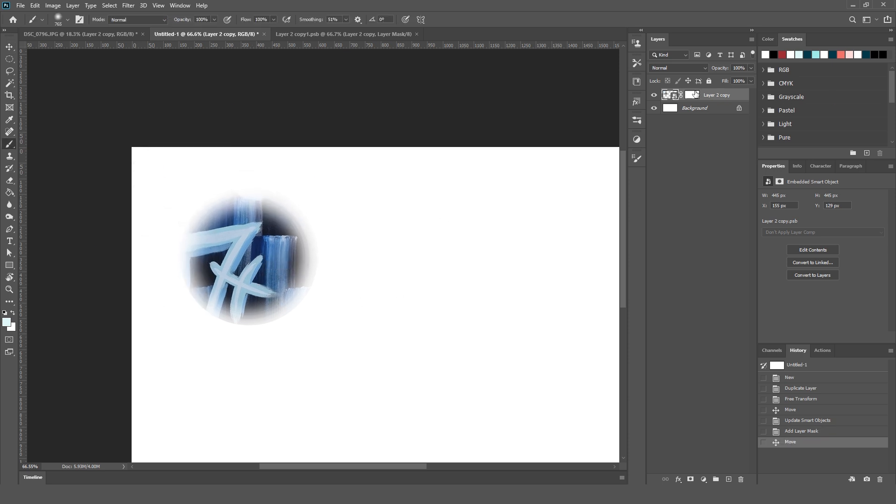
key(d)
drag(371, 234, 305, 247)
key(x)
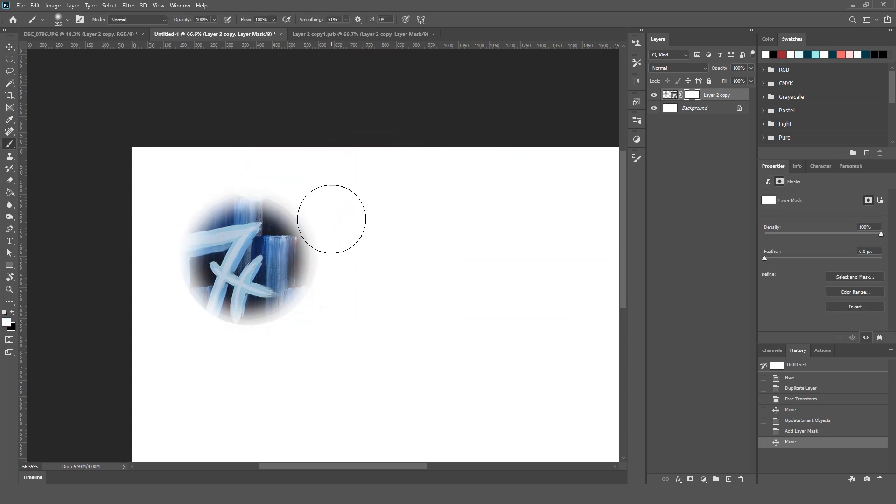
mouse_move(330, 216)
mouse_down()
mouse_move(332, 296)
mouse_move(296, 314)
mouse_up()
mouse_move(311, 290)
mouse_down()
mouse_move(245, 339)
mouse_move(308, 322)
mouse_move(276, 338)
mouse_move(220, 342)
mouse_move(183, 330)
mouse_move(161, 301)
mouse_move(146, 252)
mouse_move(161, 207)
mouse_move(190, 175)
mouse_move(235, 164)
mouse_move(281, 174)
mouse_move(329, 209)
mouse_move(344, 256)
mouse_move(338, 309)
mouse_move(204, 338)
mouse_move(183, 325)
mouse_move(166, 229)
mouse_move(194, 193)
mouse_move(318, 222)
mouse_up()
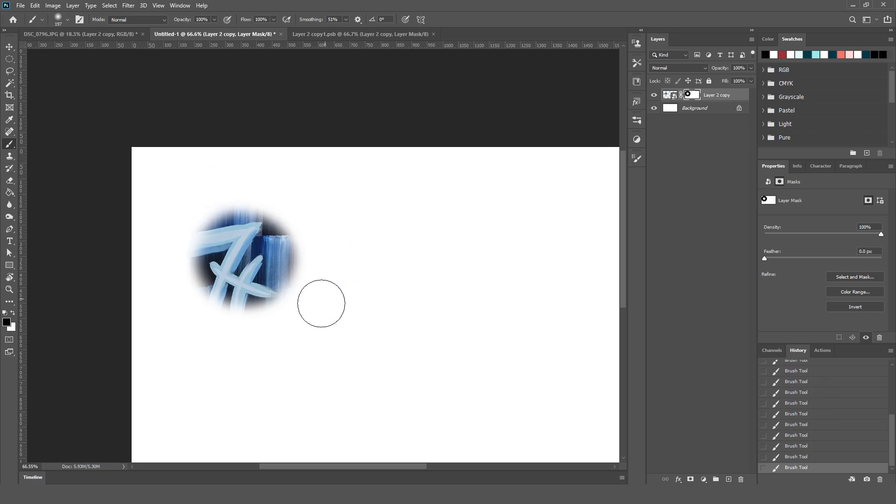
Convert the masked Layer 2 copy into a smart object.
click(686, 215)
click(730, 97)
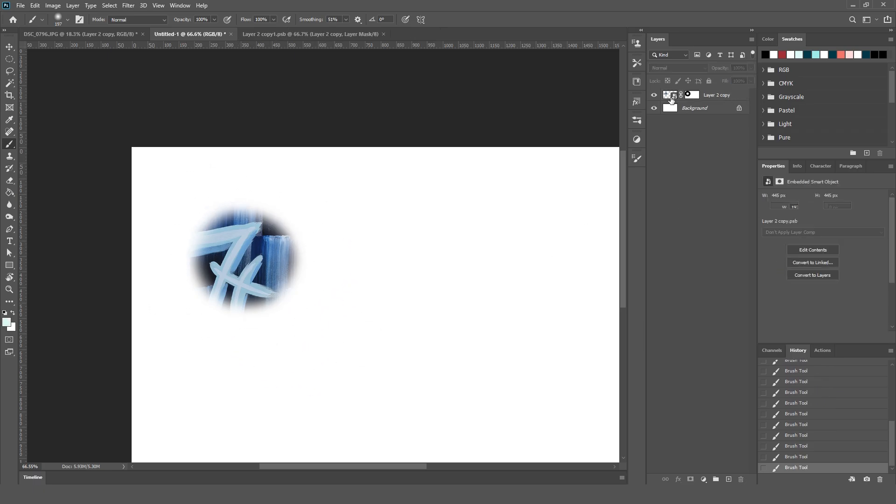
right_click(720, 95)
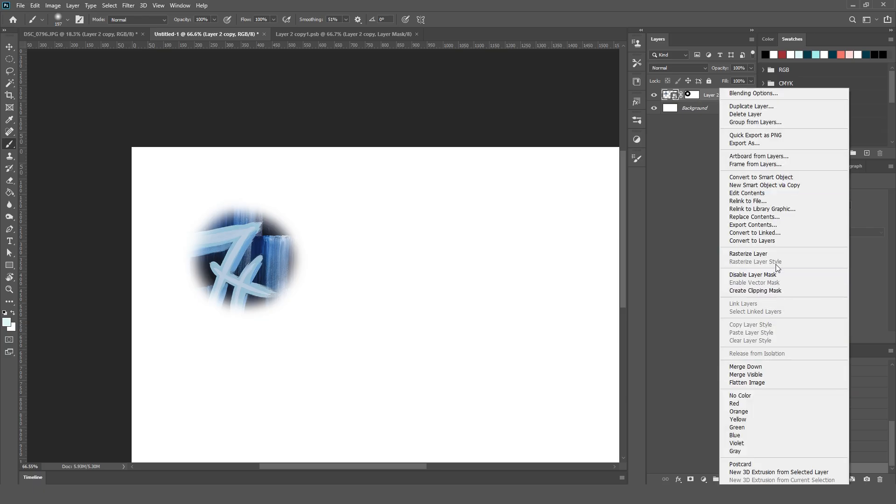
click(776, 176)
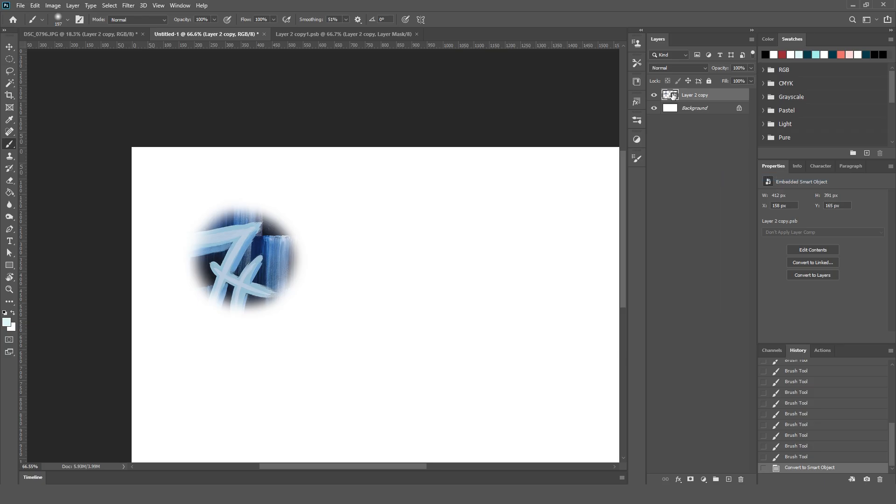
Move the smart object partly off the canvas's upper-left corner, about X -106, Y -109 px.
key(v)
mouse_move(271, 280)
mouse_down()
mouse_move(189, 159)
mouse_move(194, 209)
mouse_move(194, 198)
mouse_up()
drag(390, 368, 273, 317)
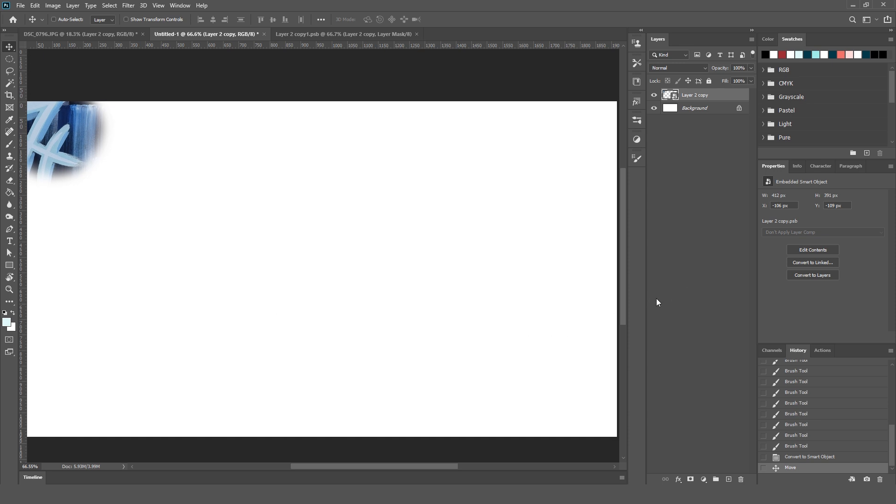
scroll(260, 330, down, 1)
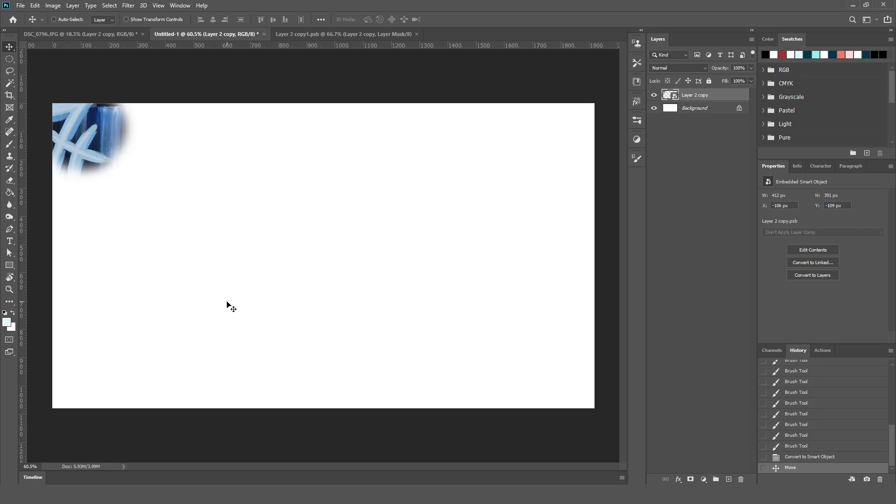
Display the list of recorded actions, enlarge its area and check where its display is toggled.
click(821, 354)
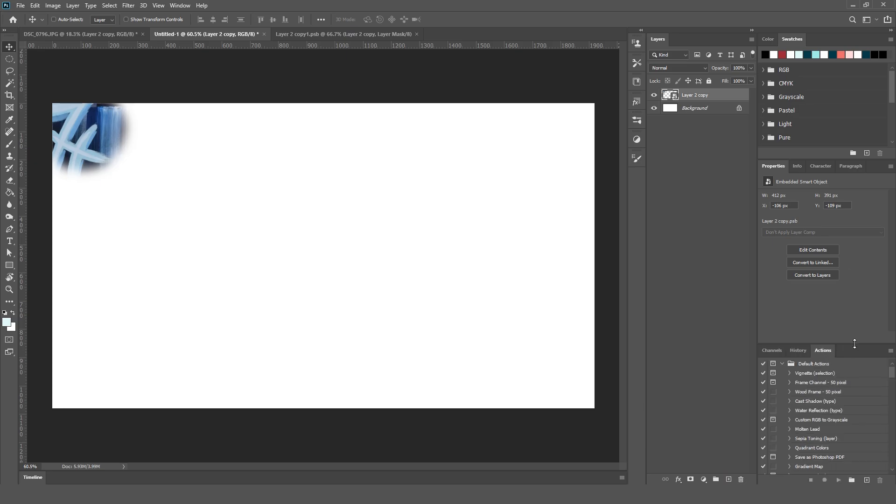
drag(855, 344, 851, 276)
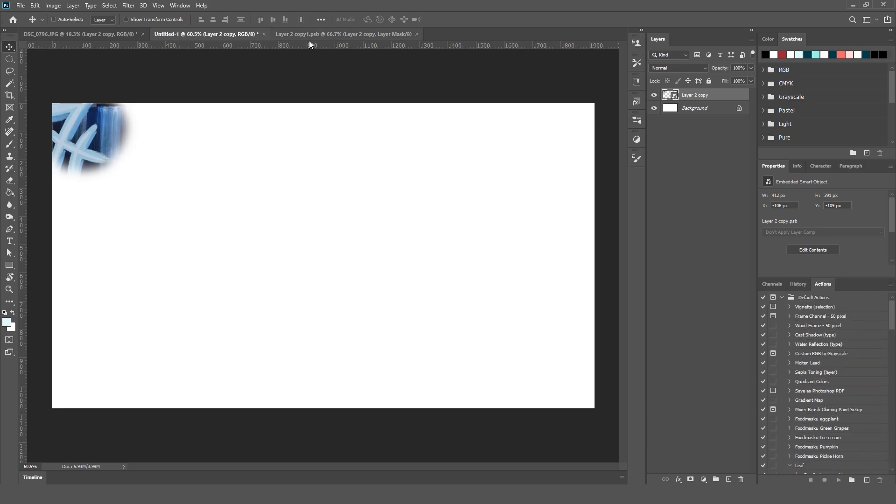
click(180, 6)
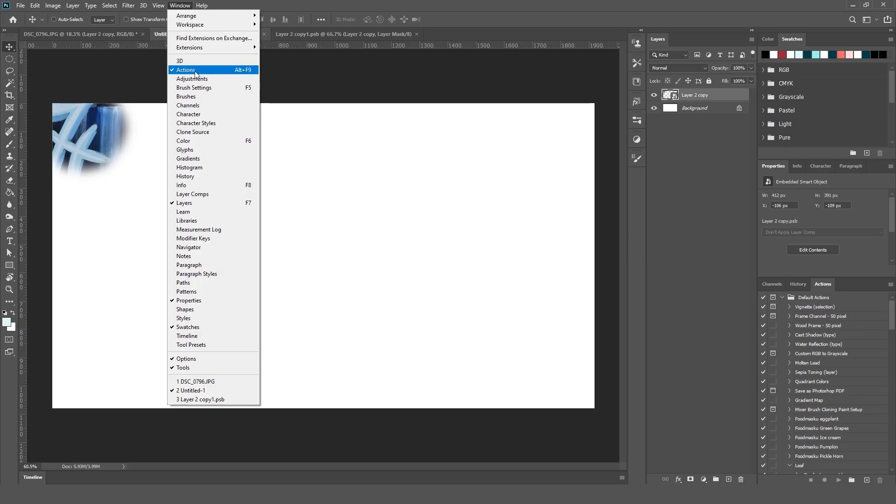
click(664, 17)
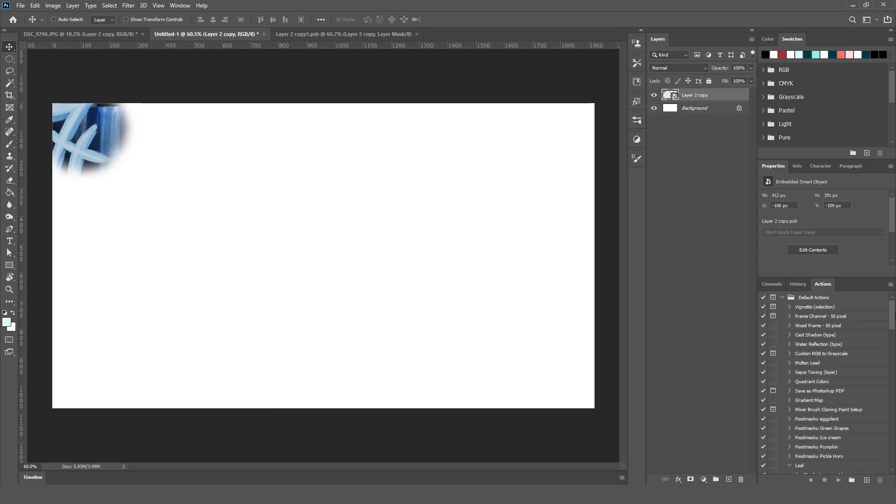
drag(851, 276, 849, 273)
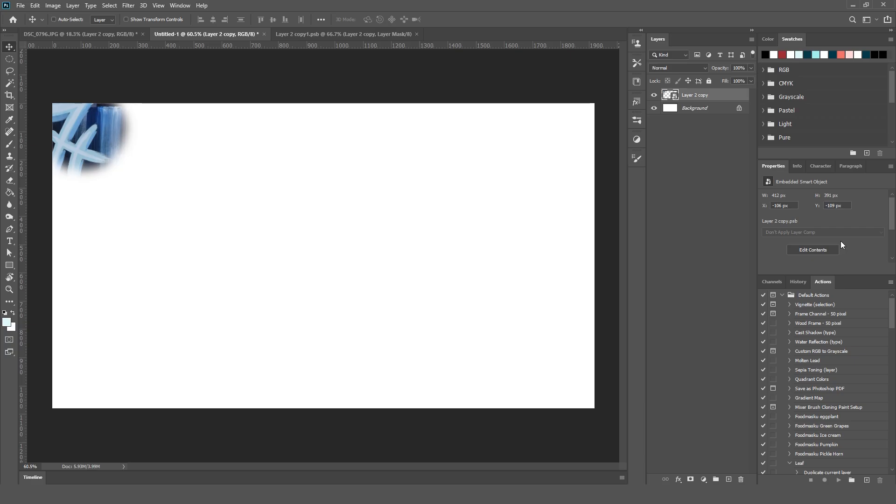
Create a new action set named Mandala Tutorial.
click(852, 481)
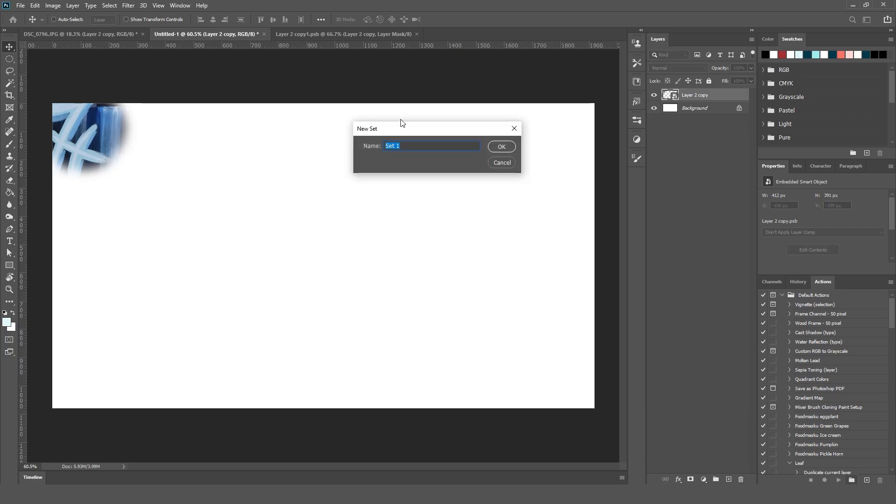
text(Mandala Tutorial)
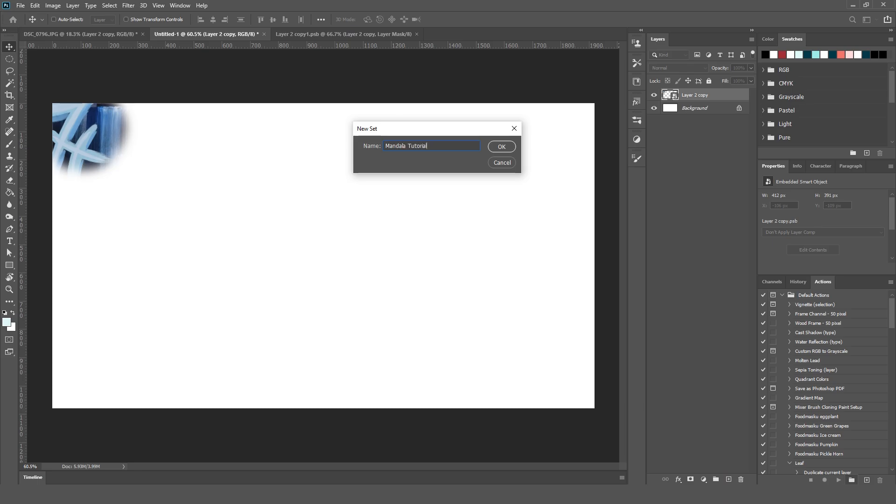
click(504, 149)
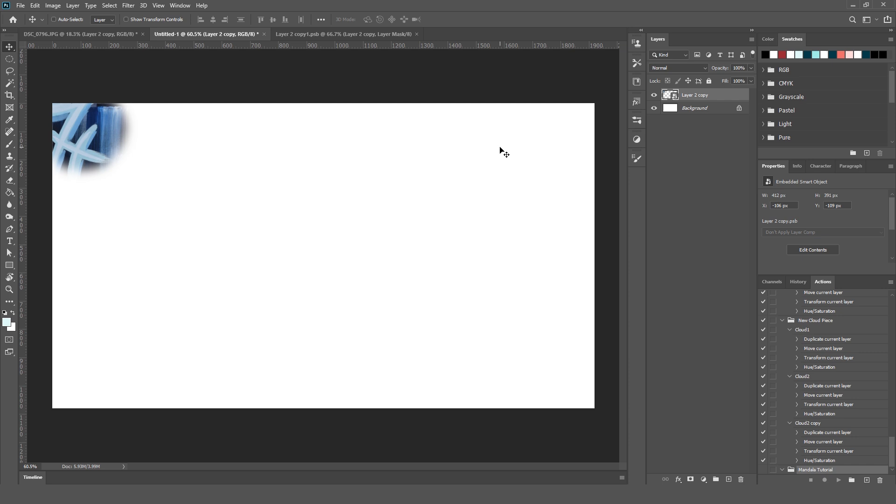
Collapse the New Cloud Piece, Paint spiral and Cloud portal action sets.
click(783, 322)
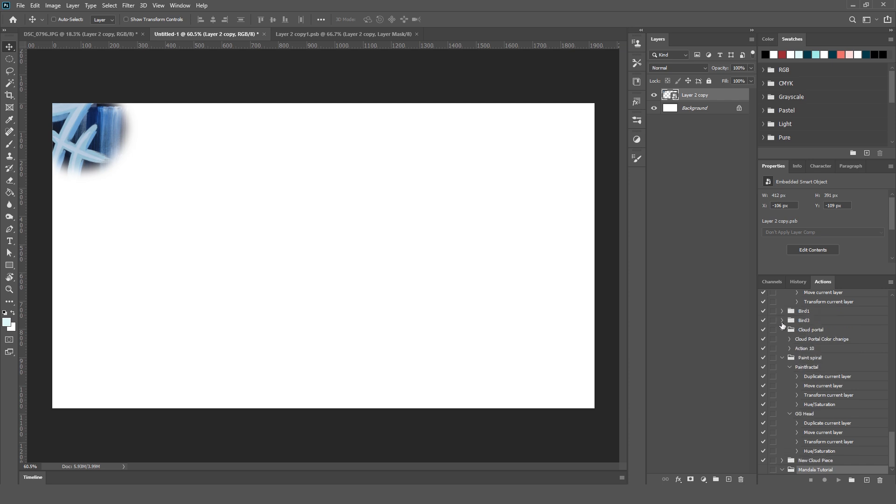
click(783, 358)
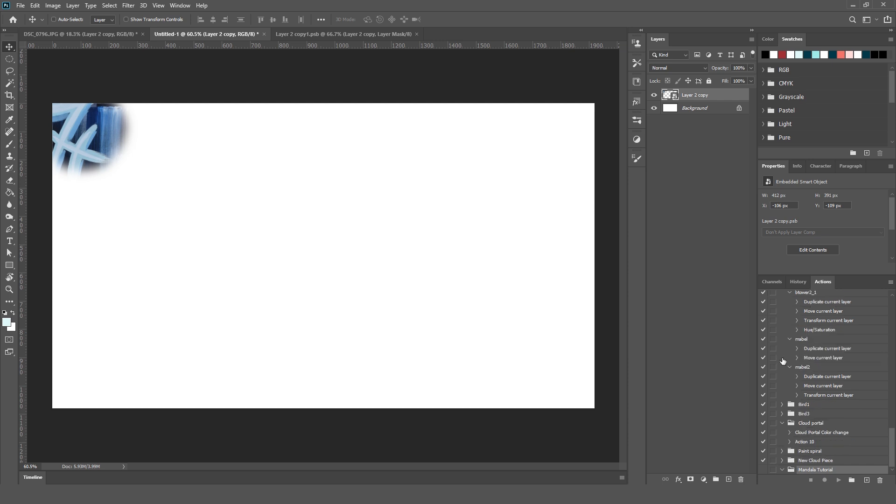
click(782, 423)
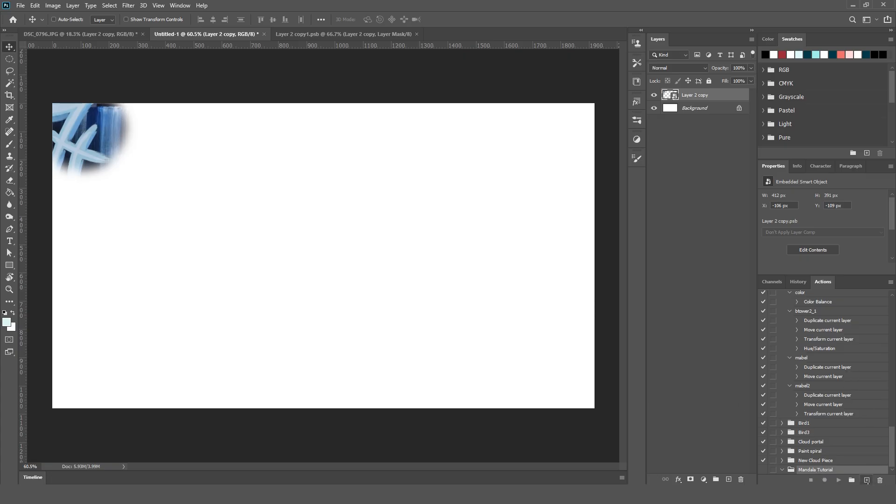
Start recording a new action named Mandala1 in the Mandala Tutorial set.
click(866, 481)
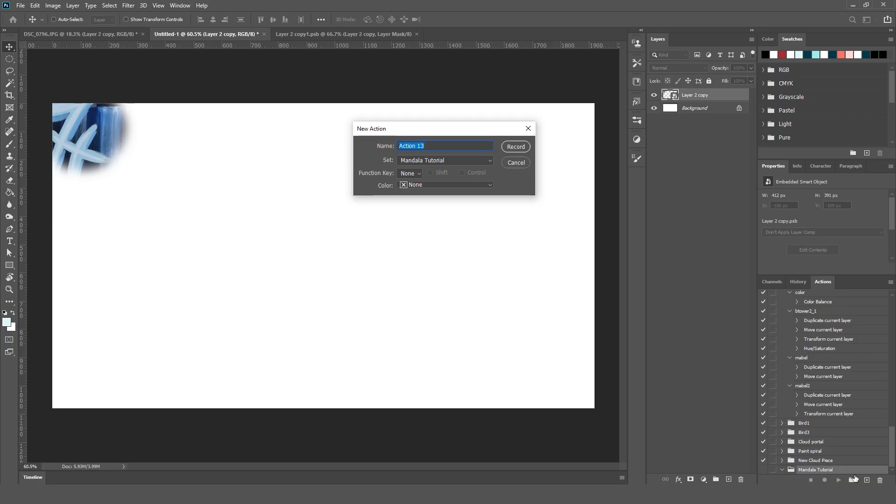
text(Mandala1)
click(524, 146)
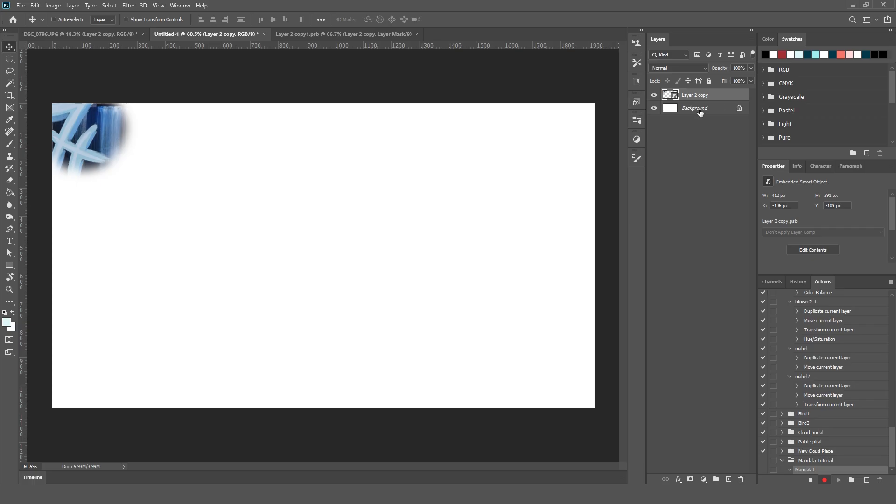
Duplicate the Layer 2 copy smart object and place the duplicate directly beneath the original in the layer order.
drag(721, 99, 729, 480)
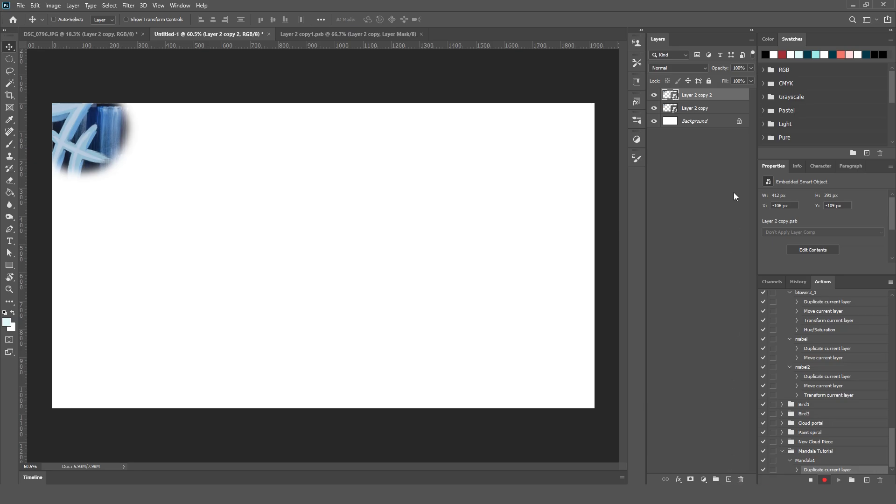
drag(727, 97, 727, 114)
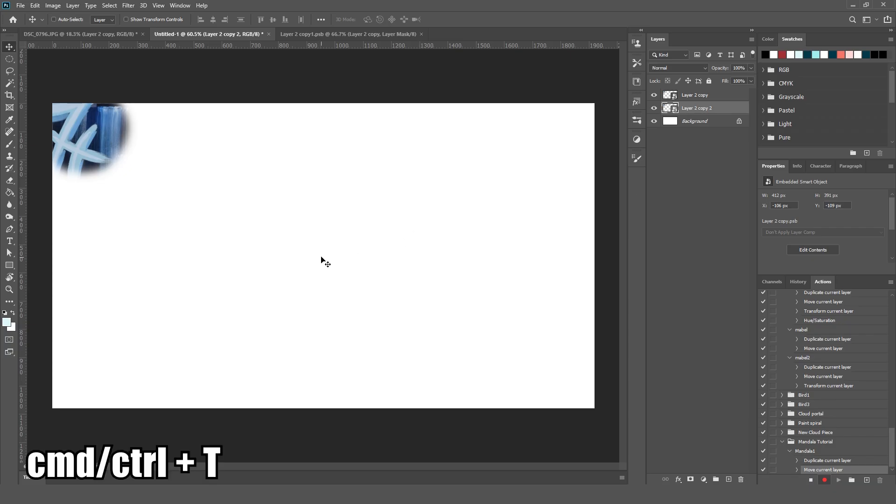
Free-transform the duplicate and move its reference point near the canvas centre, about X 981, Y 556 px.
key(ctrl+t)
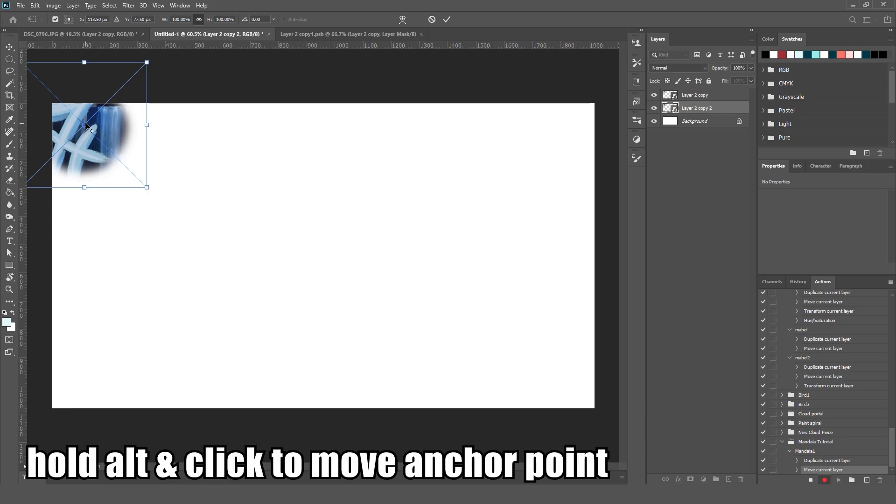
drag(85, 126, 329, 261)
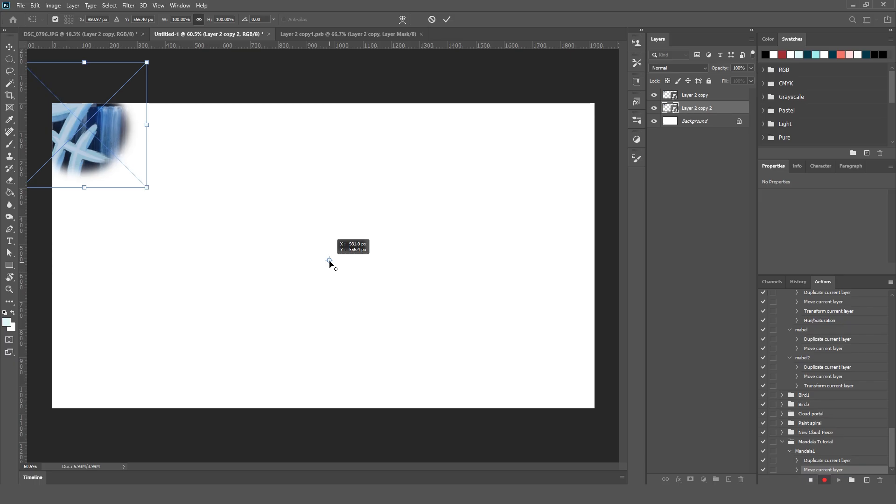
drag(330, 264, 331, 265)
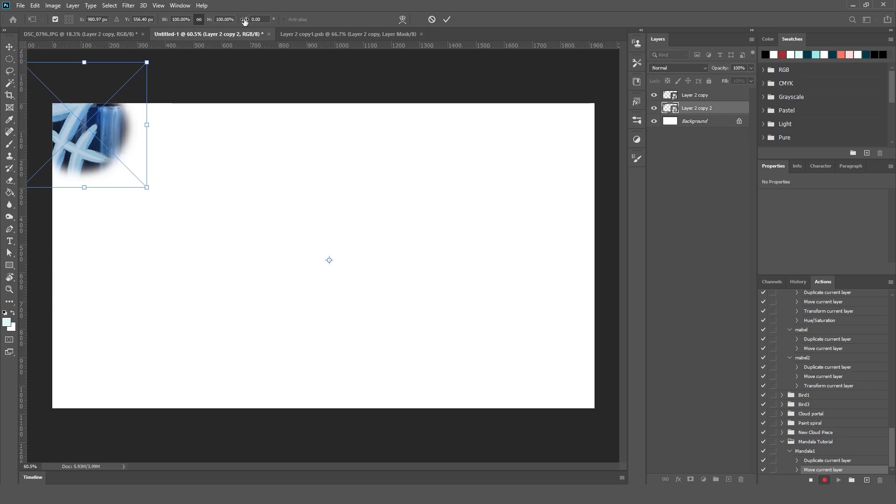
Try rotating the duplicate counterclockwise around the relocated reference point by eye.
drag(245, 18, 4, 64)
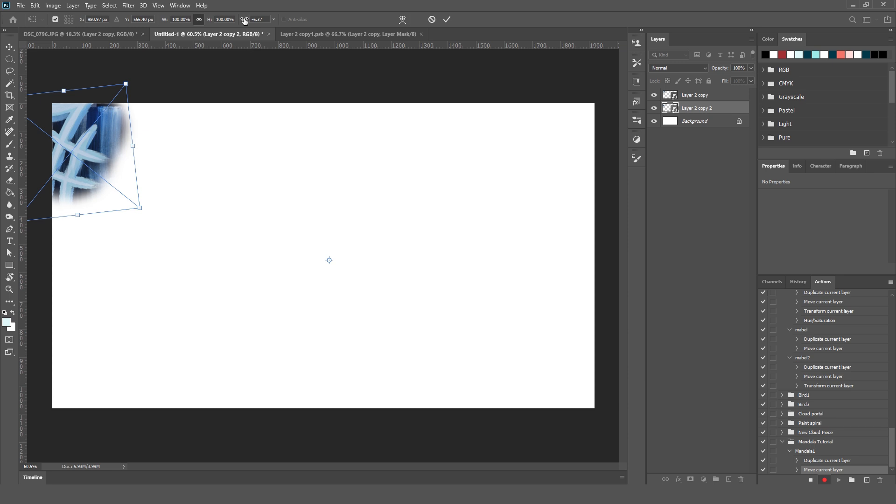
drag(245, 20, 266, 18)
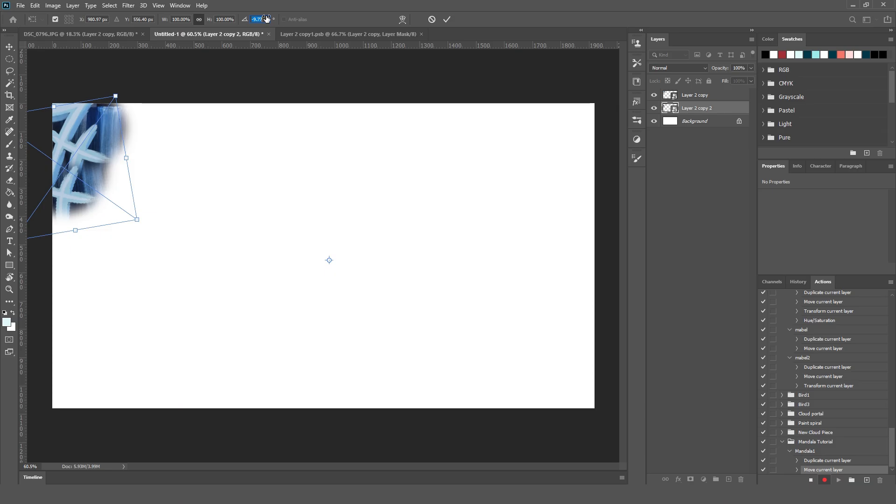
drag(267, 19, 144, 36)
Try a rotation of -15° for the duplicate, then set it to -10°.
click(256, 20)
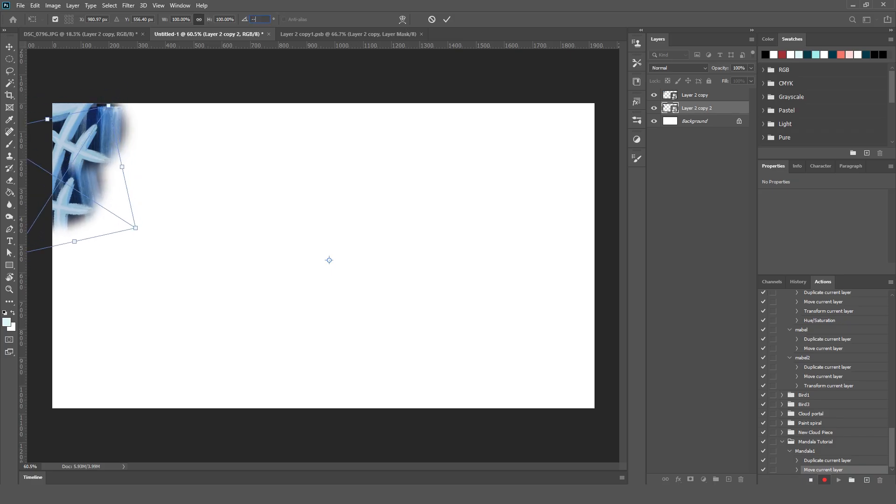
text(--15)
key(BackSpace)
key(BackSpace)
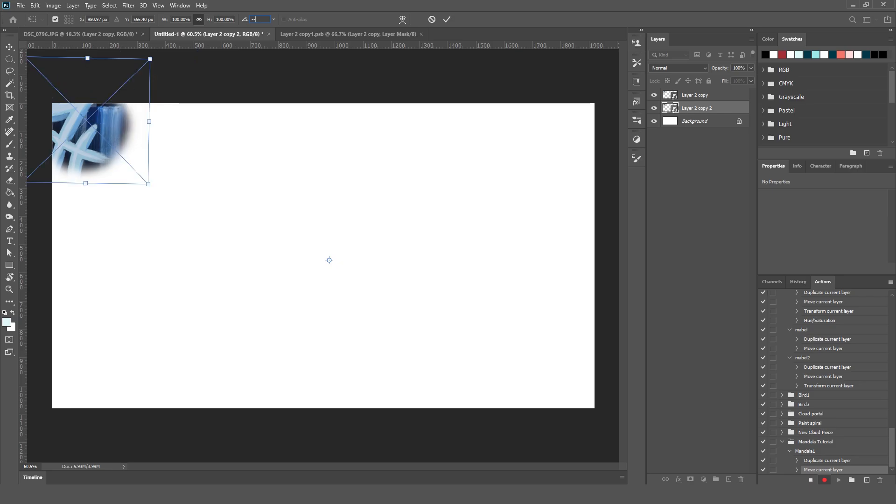
text(15)
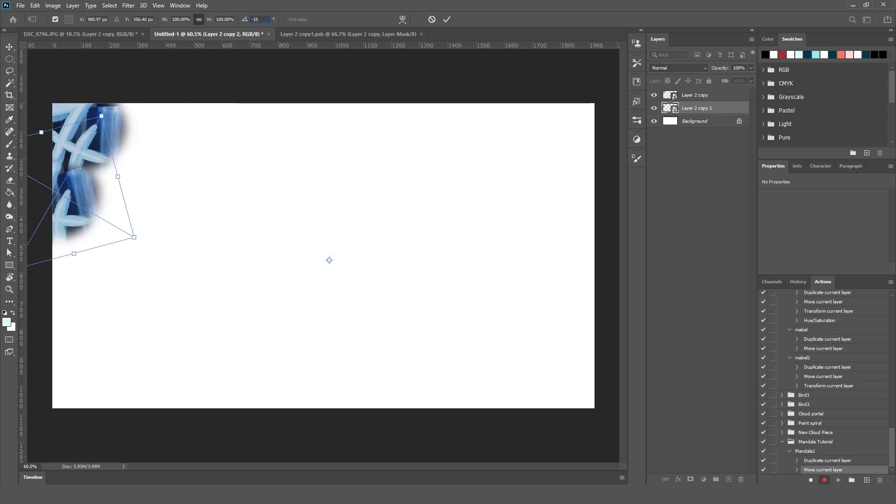
key(BackSpace)
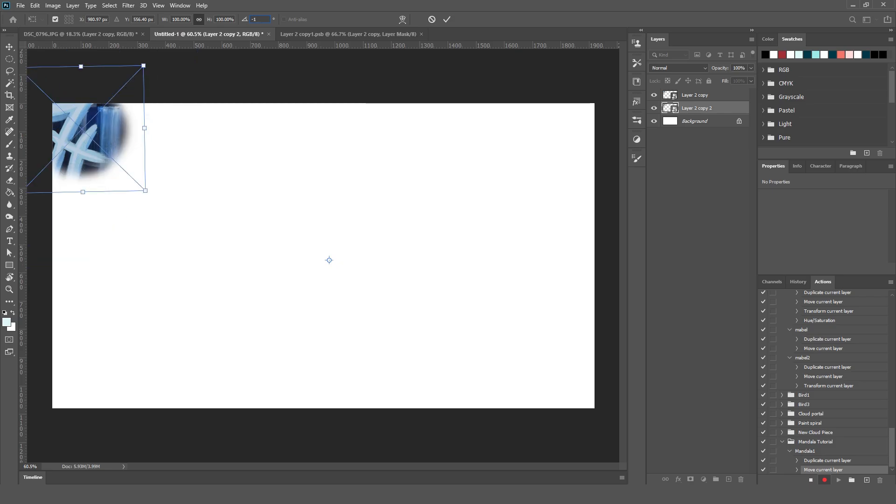
text(0)
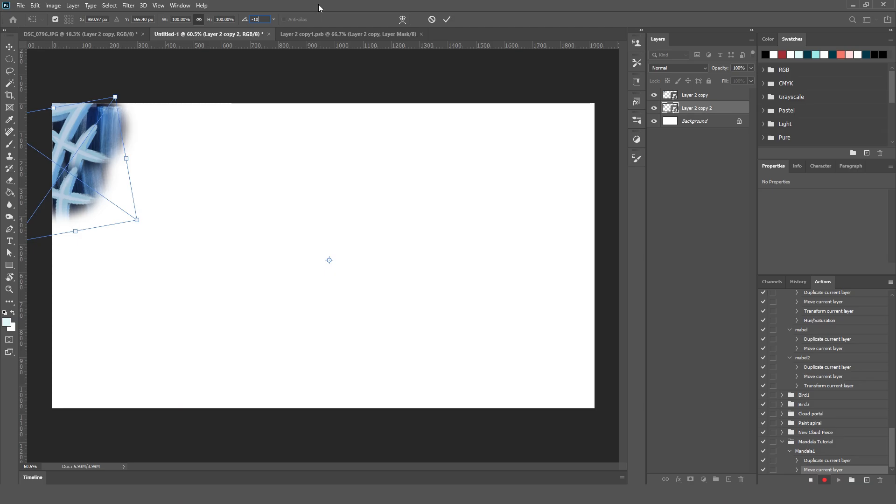
key(Return)
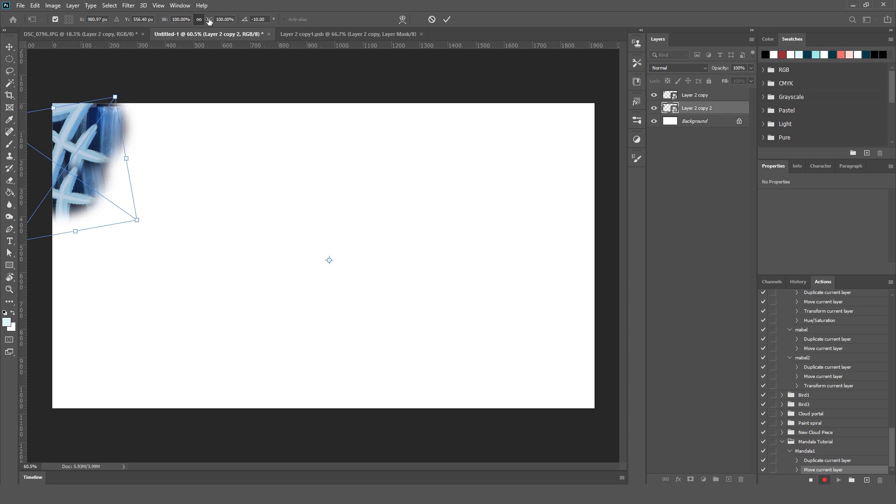
Scale the duplicate proportionally to 90%, apply the transform and stop recording the Mandala1 action.
drag(209, 21, 202, 25)
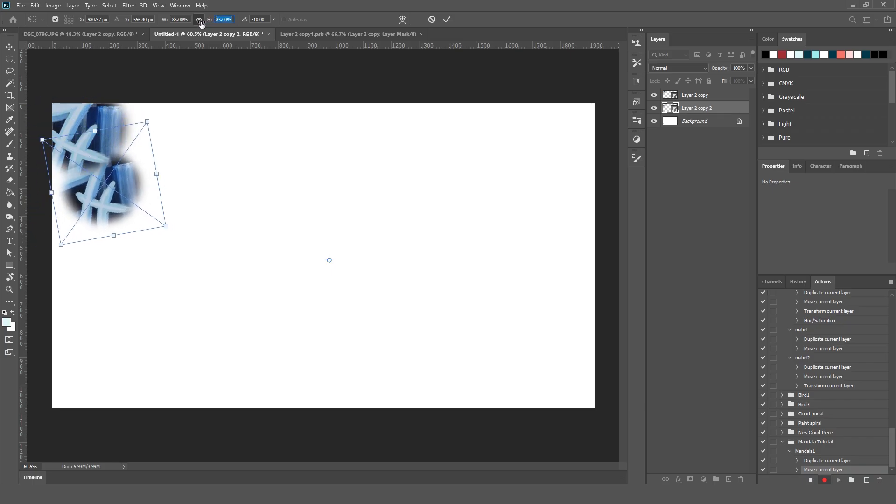
key(Up)
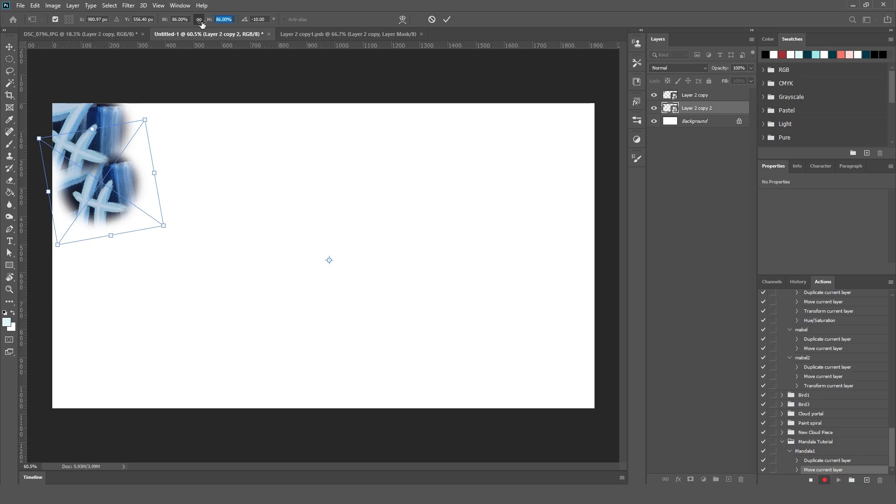
key(Up)
key(Up)
key(Up)
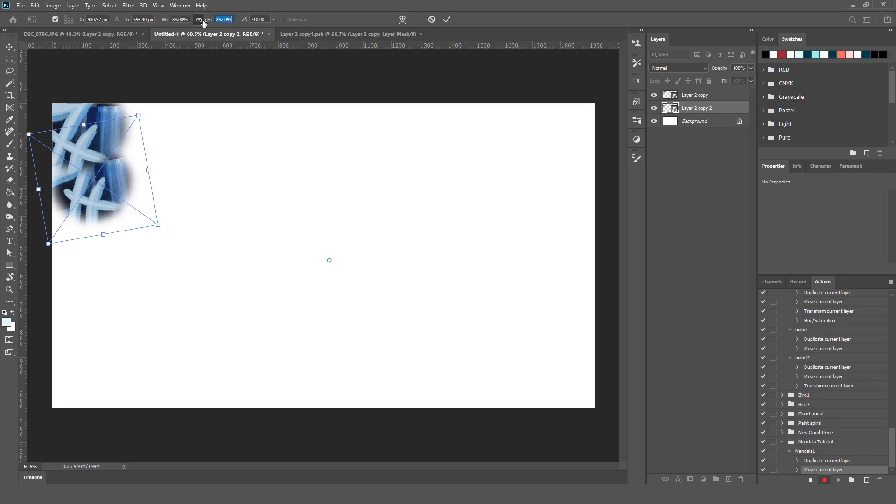
key(Up)
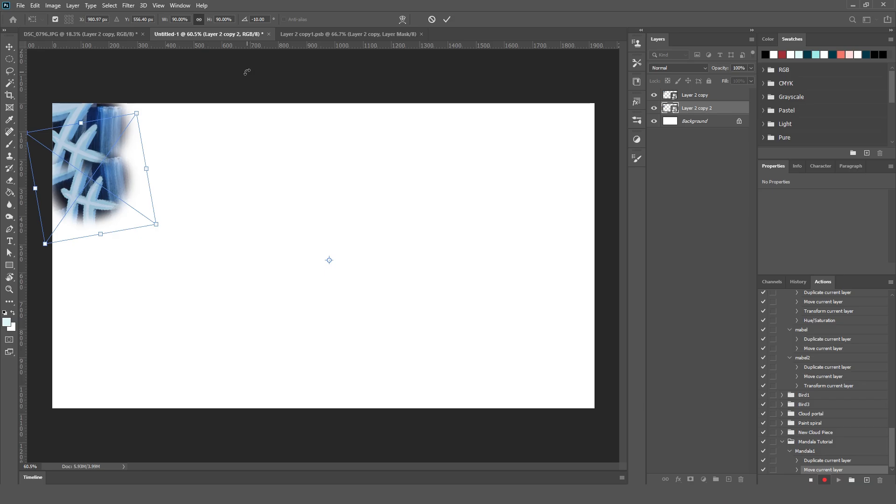
key(Return)
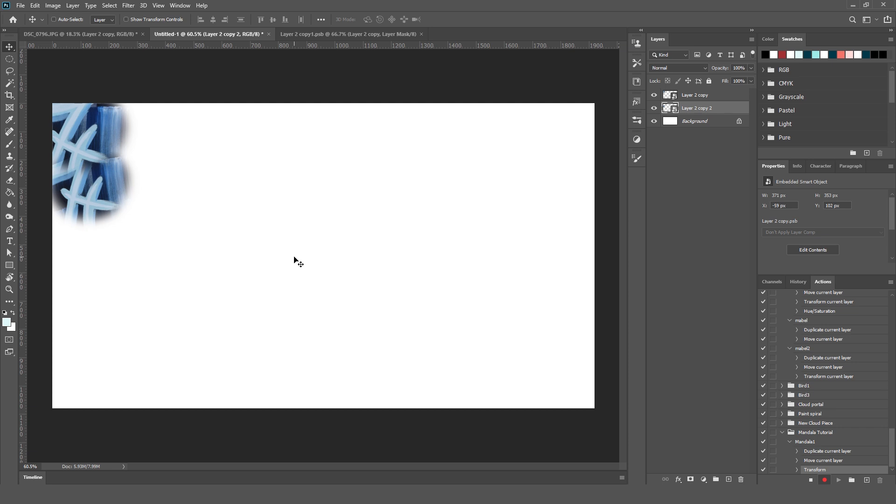
click(811, 480)
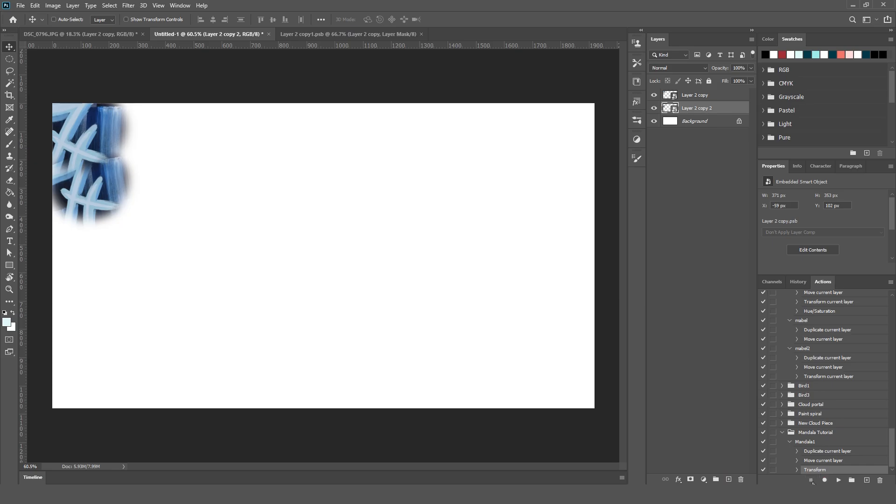
Play the Mandala1 action repeatedly until about 33 progressively smaller smart object layers spiral inward toward the canvas centre.
click(806, 443)
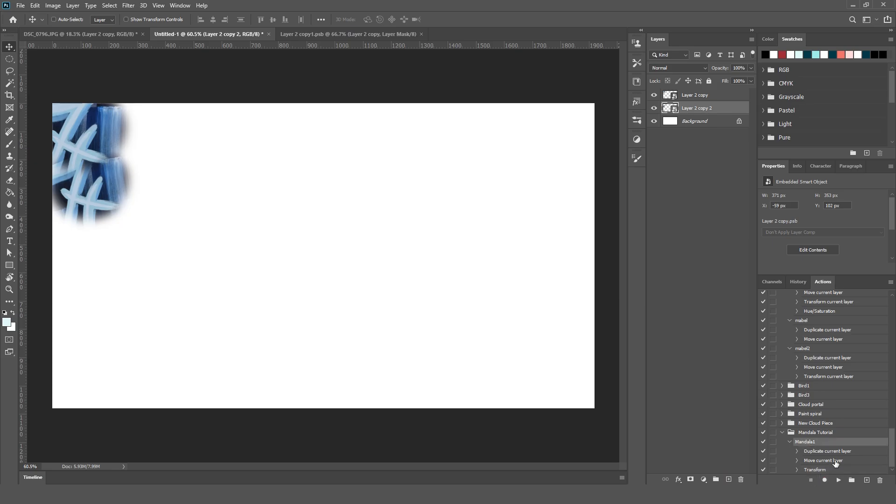
click(840, 480)
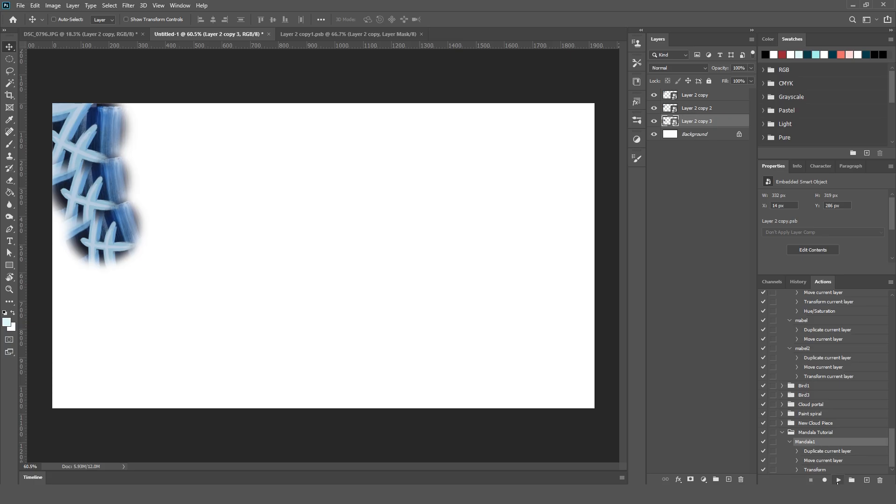
click(838, 480)
click(839, 480)
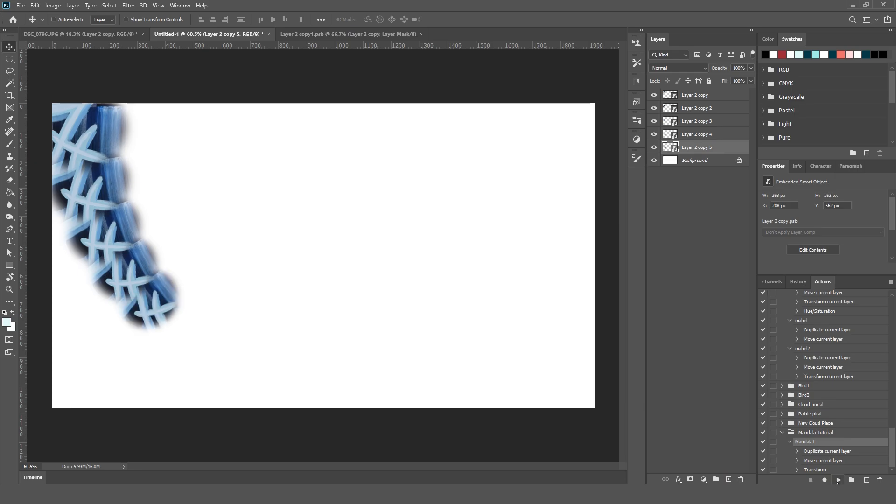
click(838, 480)
click(838, 480)
click(839, 481)
click(838, 480)
click(839, 480)
click(838, 480)
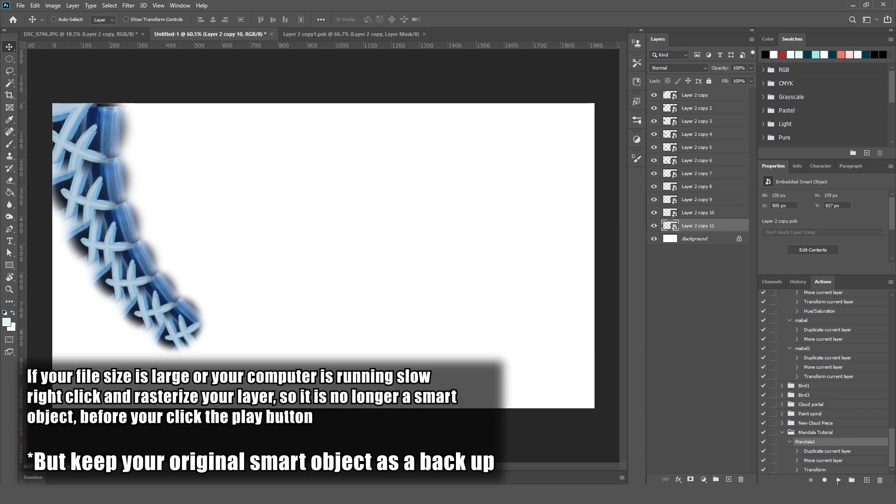
click(838, 480)
click(839, 481)
click(838, 480)
click(839, 480)
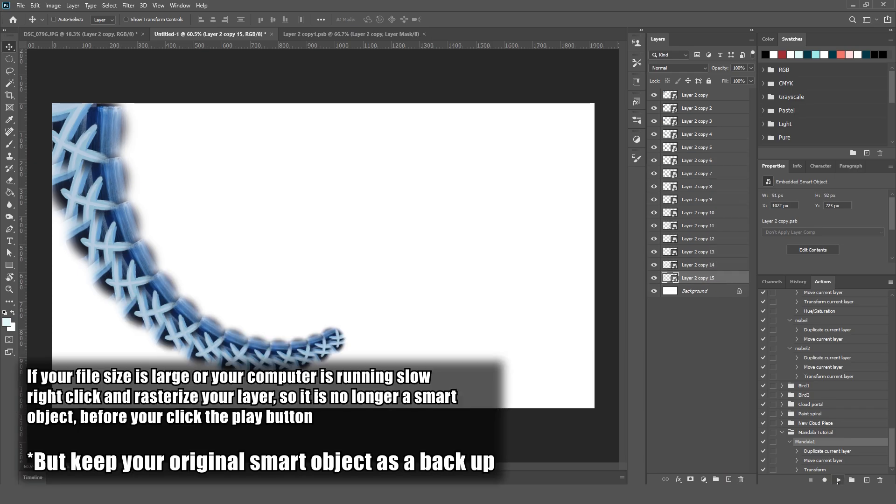
click(839, 480)
click(838, 480)
click(838, 480)
click(839, 480)
click(838, 480)
click(838, 480)
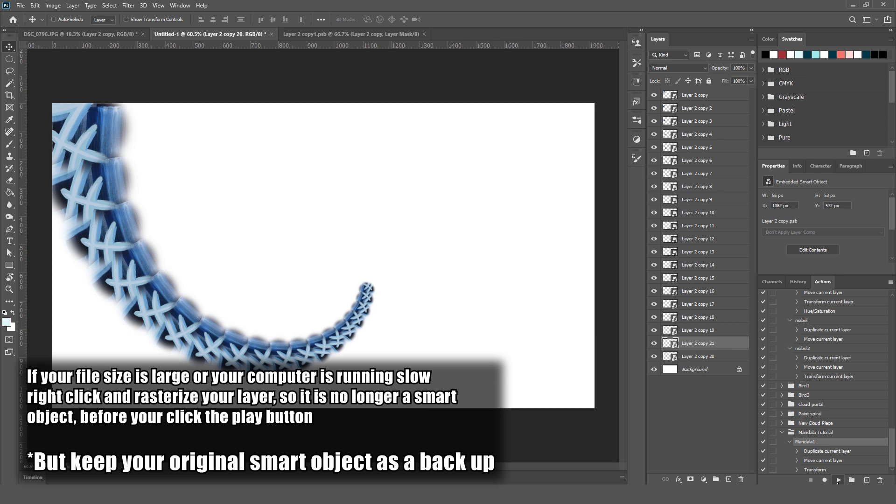
click(839, 480)
click(838, 480)
click(838, 480)
click(838, 480)
click(838, 480)
click(838, 480)
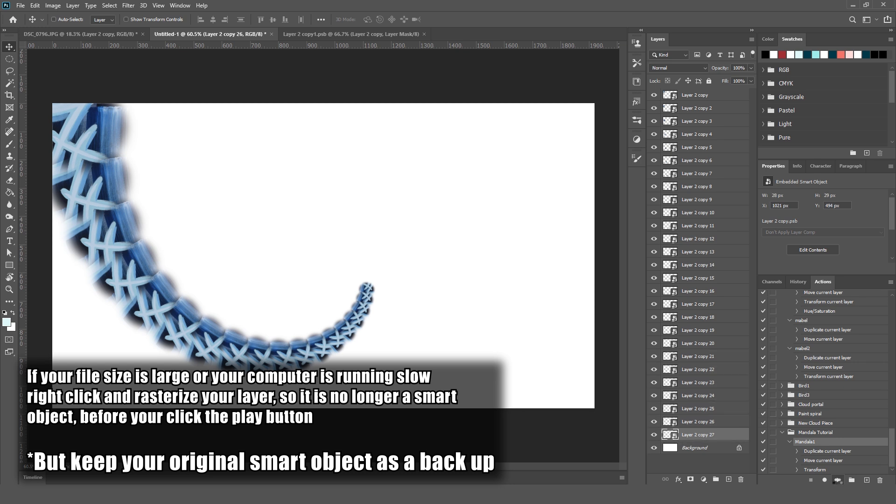
click(839, 480)
click(838, 480)
click(838, 480)
click(837, 481)
click(838, 481)
Keep playing the Mandala1 action until the layer copies reach number 61 and the spiral shrinks to a fine tip.
click(838, 481)
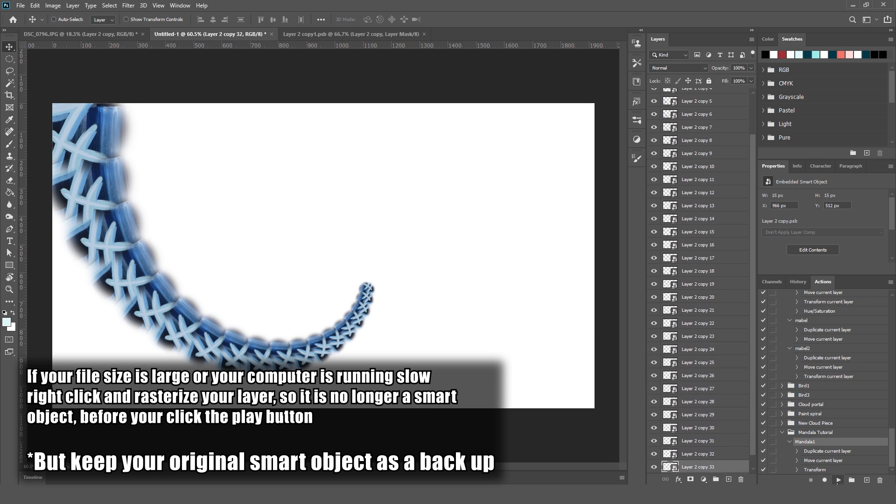
click(838, 481)
click(837, 481)
click(838, 481)
click(837, 481)
click(837, 481)
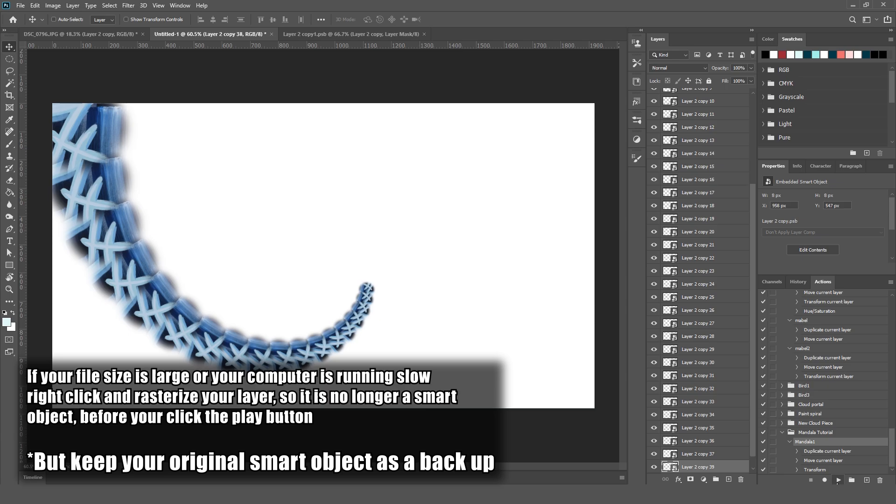
click(837, 481)
click(839, 480)
click(838, 481)
click(838, 481)
click(838, 481)
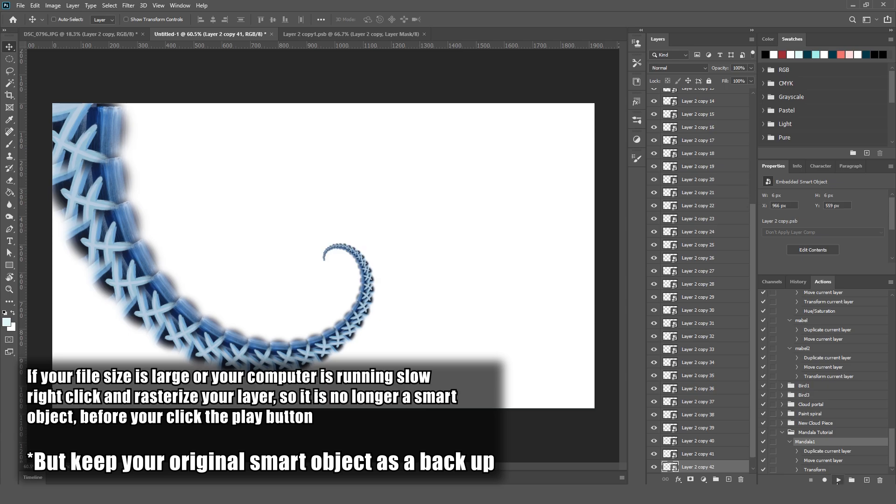
click(838, 481)
click(838, 481)
click(839, 481)
click(838, 481)
click(838, 480)
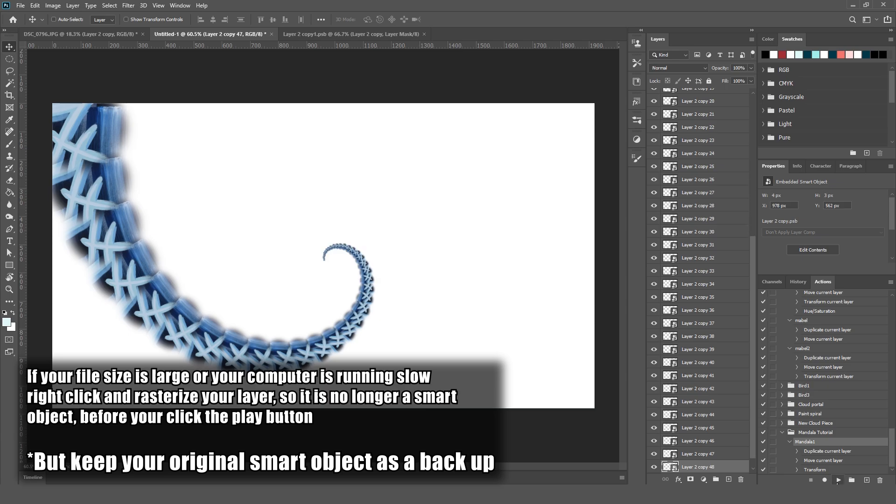
click(838, 481)
click(838, 480)
click(838, 481)
click(838, 481)
click(839, 481)
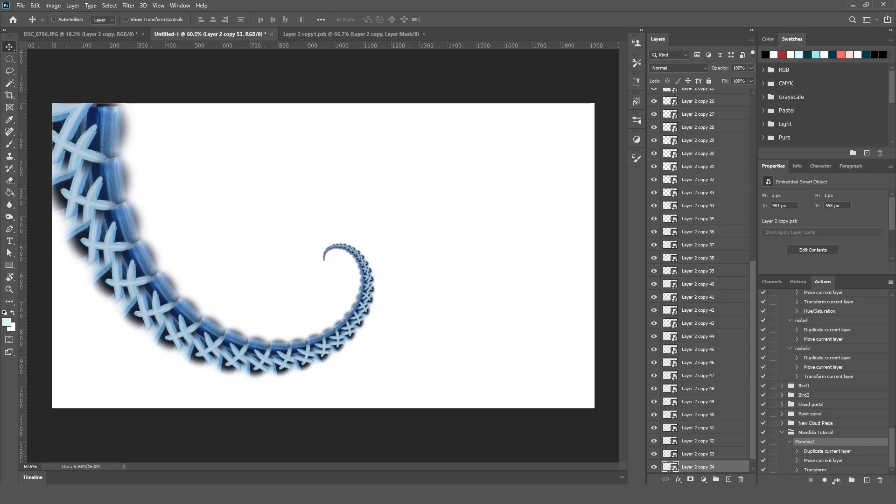
click(839, 481)
click(838, 481)
click(838, 481)
click(839, 481)
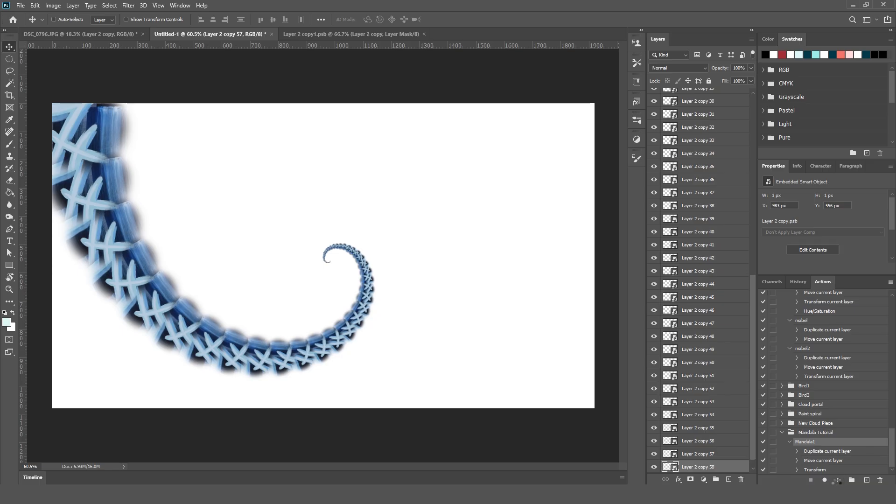
click(838, 480)
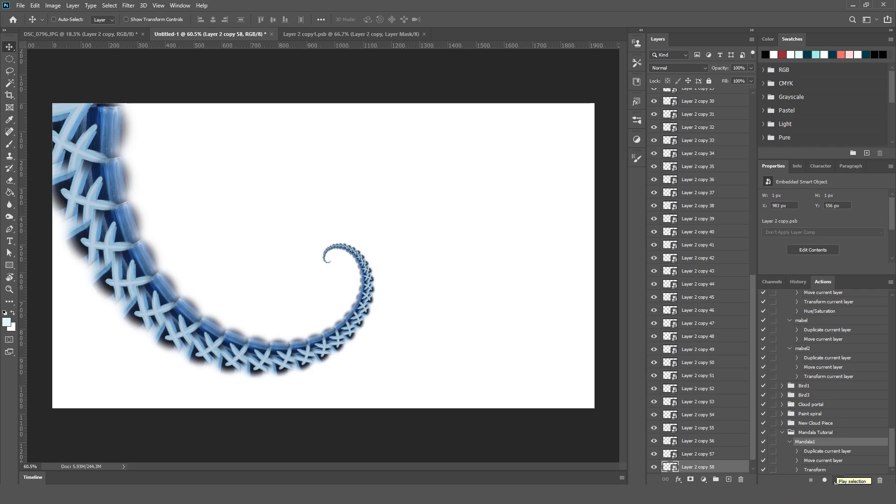
click(836, 481)
click(836, 481)
click(836, 481)
Duplicate the first, largest smart object layer of the spiral and rename the duplicate Original.
scroll(706, 421, down, 1)
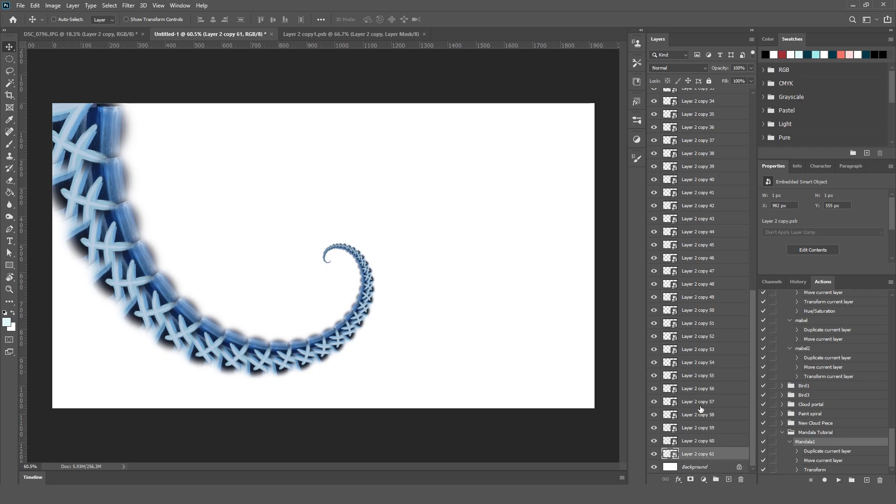
drag(753, 407, 756, 147)
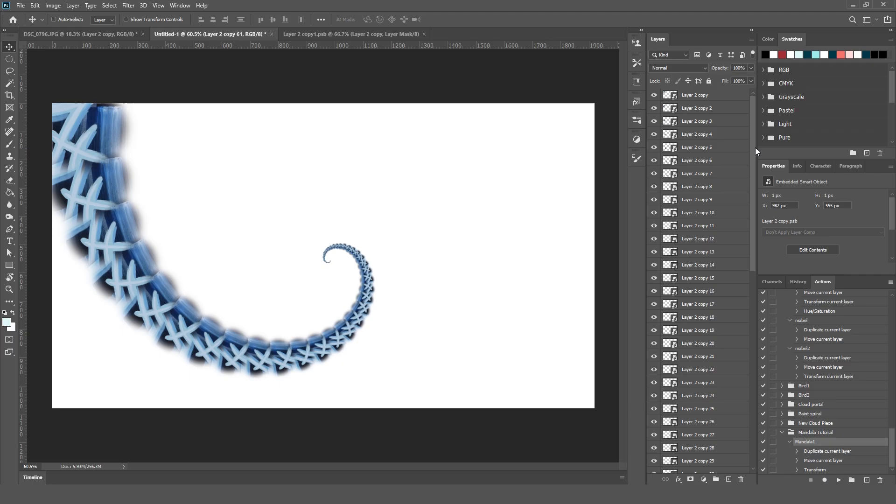
click(707, 100)
drag(707, 100, 729, 479)
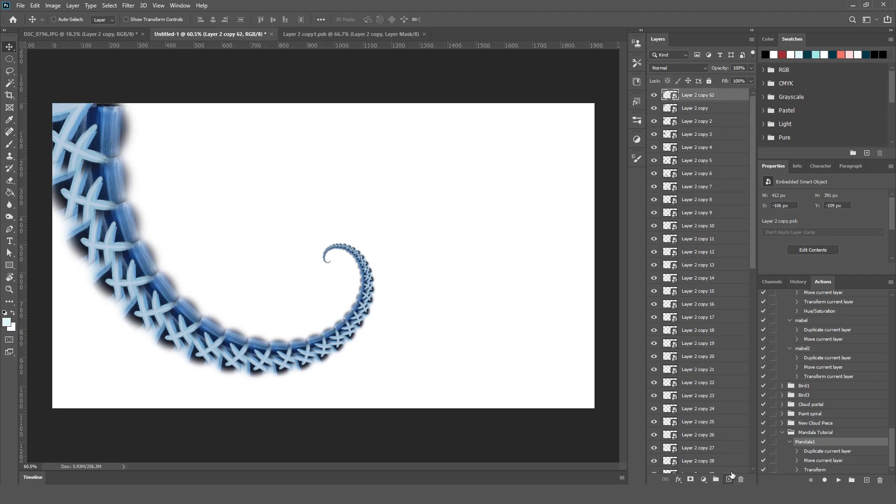
double_click(699, 95)
text(Original)
Merge all the spiral layers from Layer 2 copy through Layer 2 copy 61 into one layer.
click(713, 111)
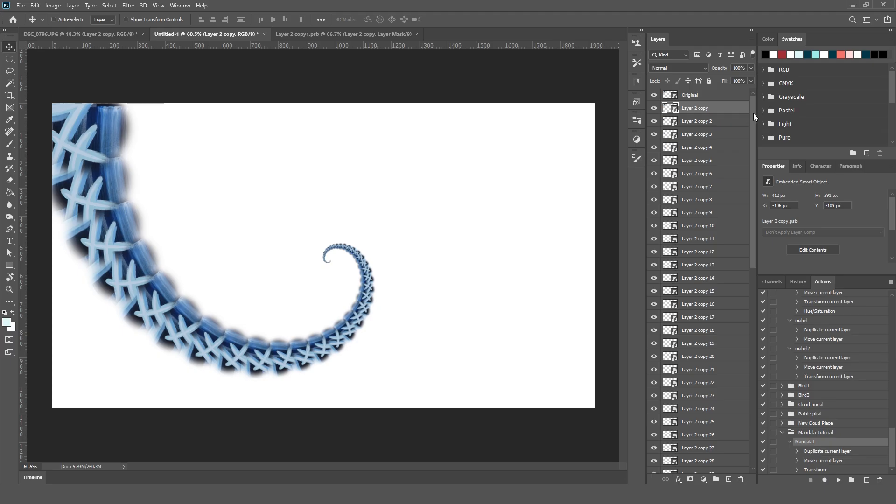
drag(753, 113, 774, 420)
shift+click(718, 457)
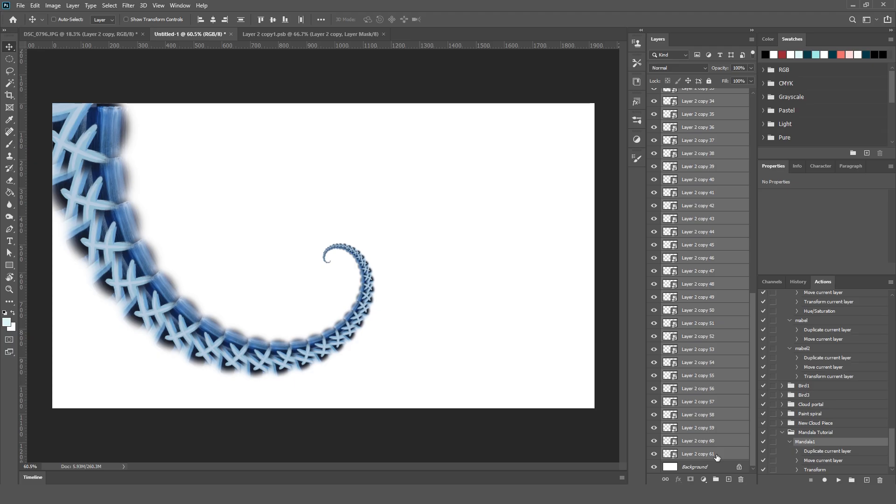
key(ctrl+e)
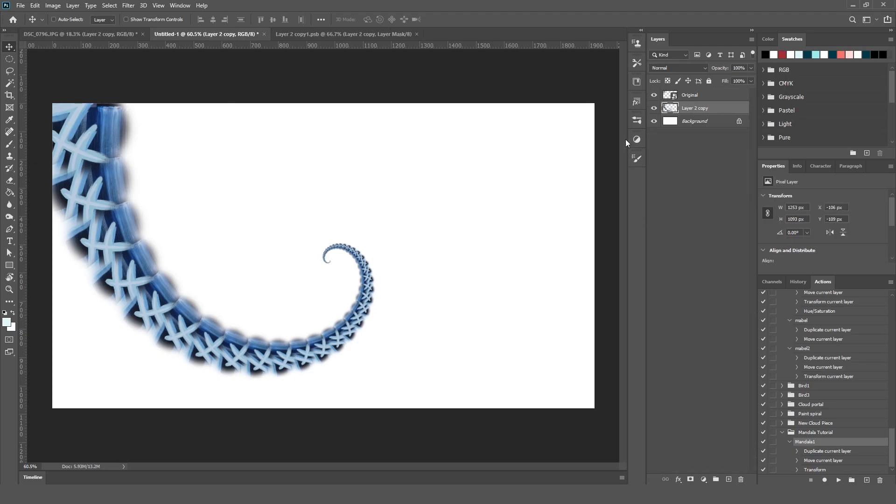
Hide the merged Layer 2 copy spiral and make the Original smart object the active layer.
click(654, 111)
click(686, 95)
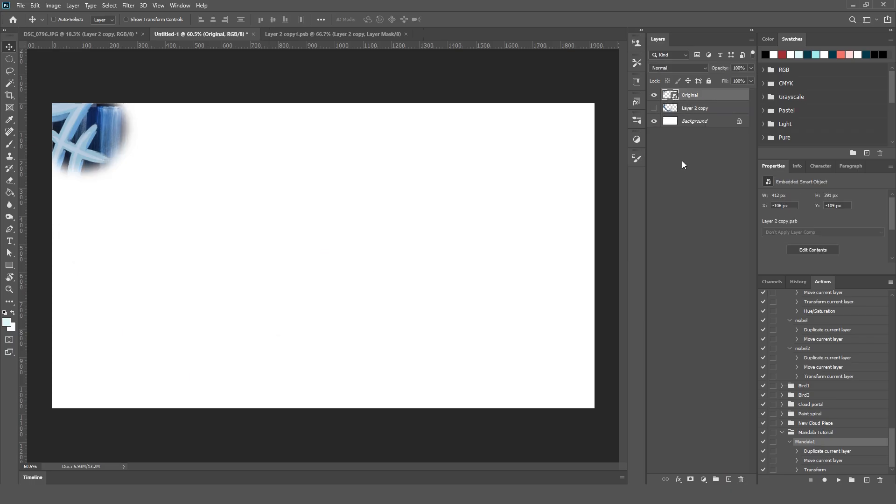
click(654, 109)
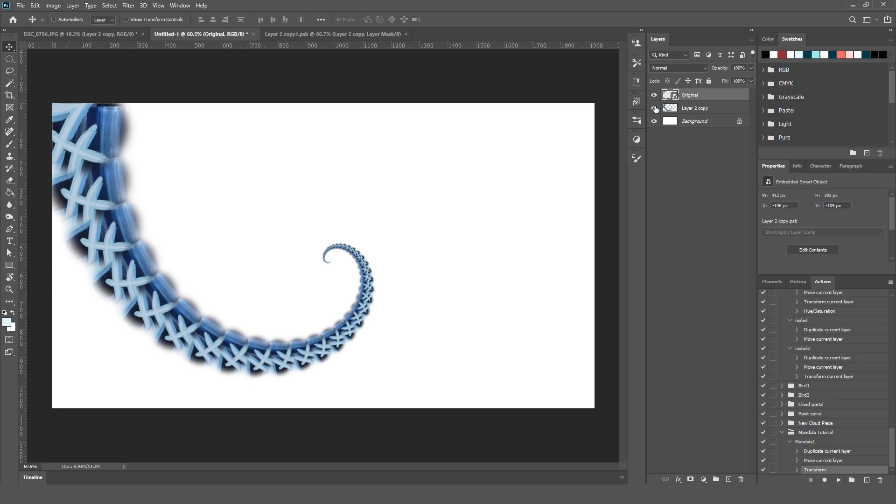
click(654, 108)
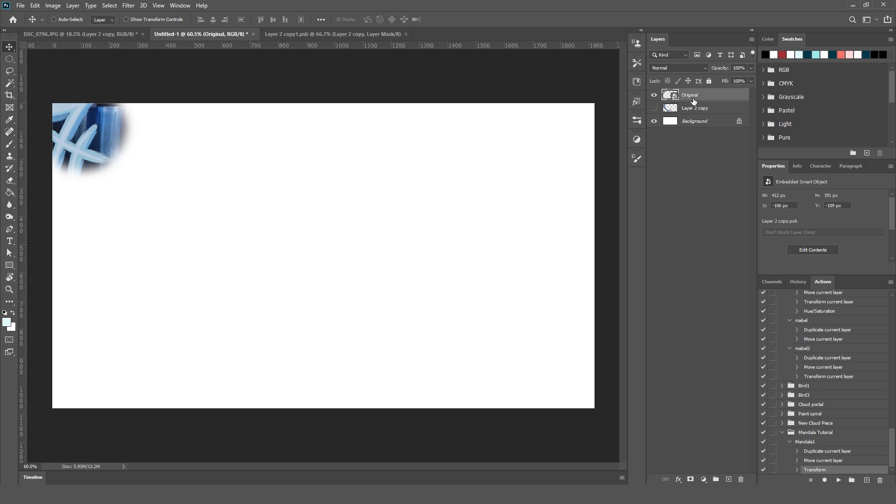
Create a rasterized duplicate of the Original smart object directly beneath it and hide the Original layer.
drag(693, 101, 728, 479)
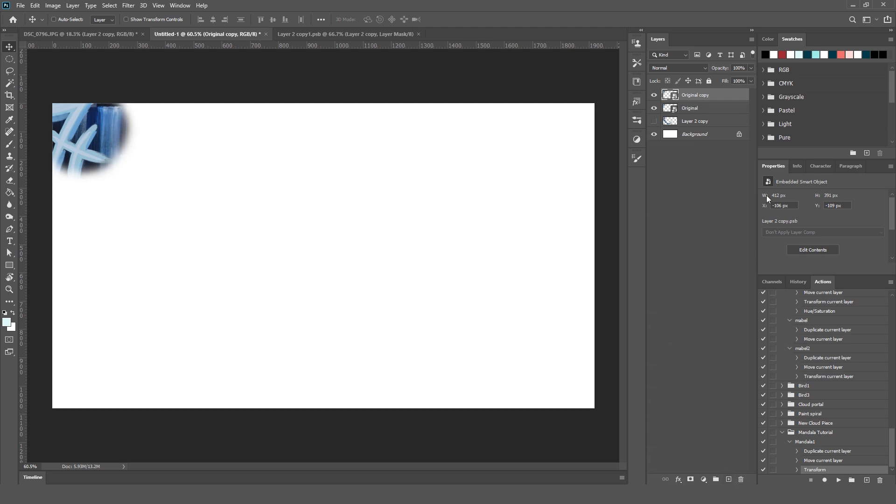
drag(712, 99, 710, 113)
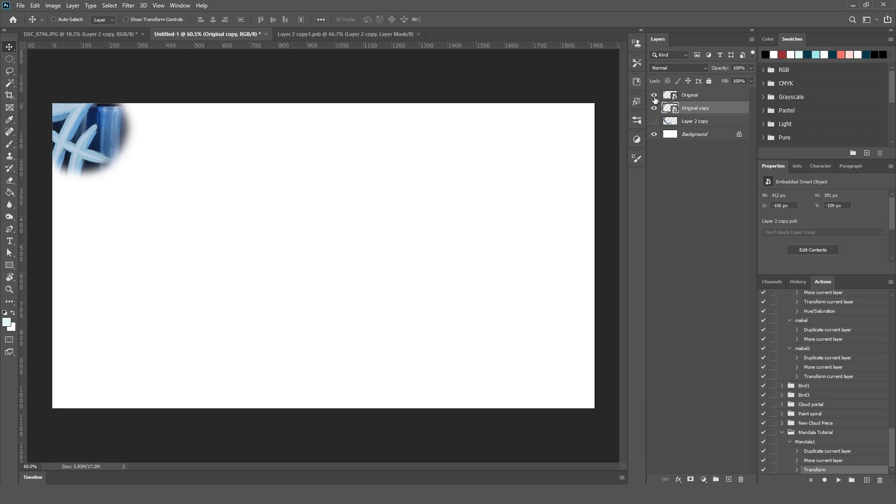
right_click(703, 110)
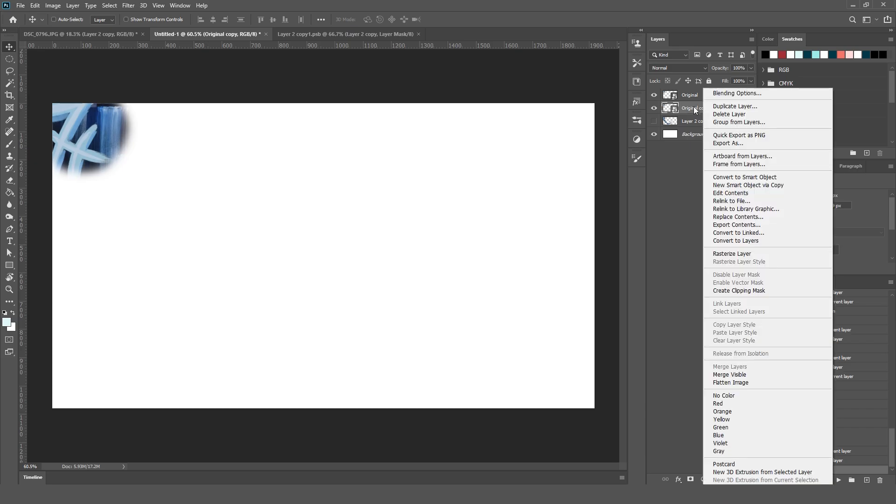
click(728, 253)
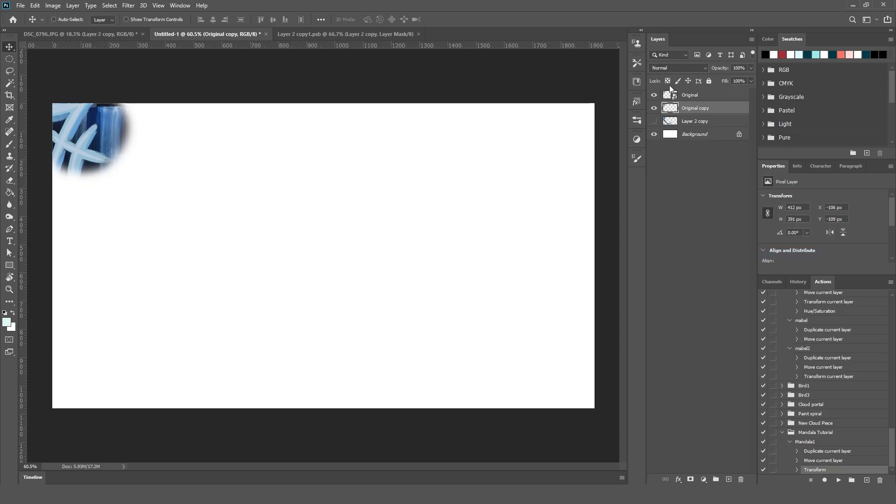
click(654, 95)
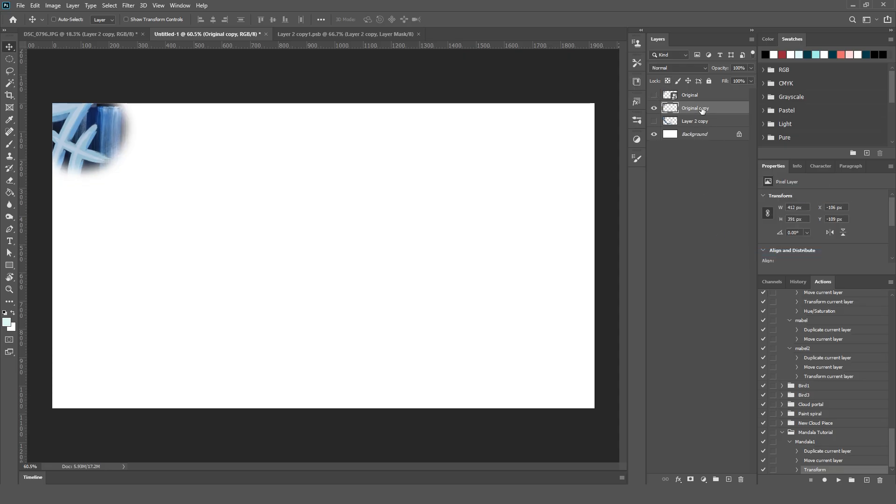
Play Mandala1 once on the rasterized copy and record a Hue/Saturation adjustment with Hue -5 at the end of the action.
click(826, 442)
click(839, 481)
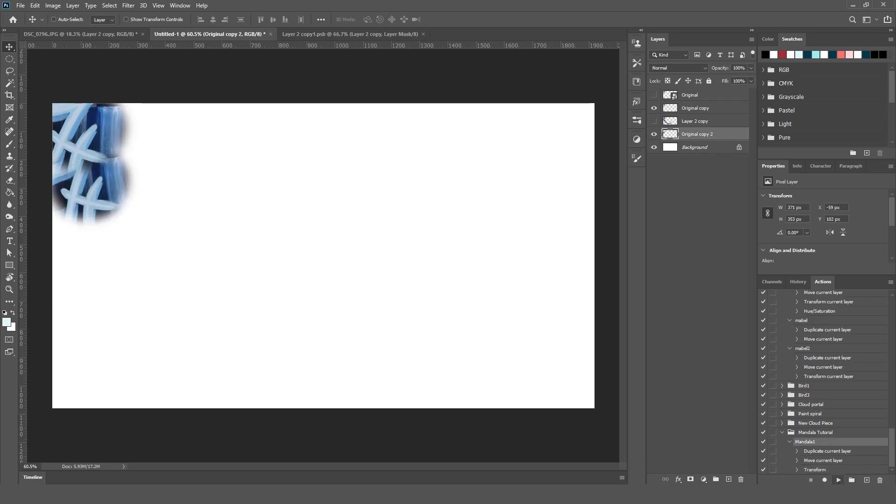
click(822, 471)
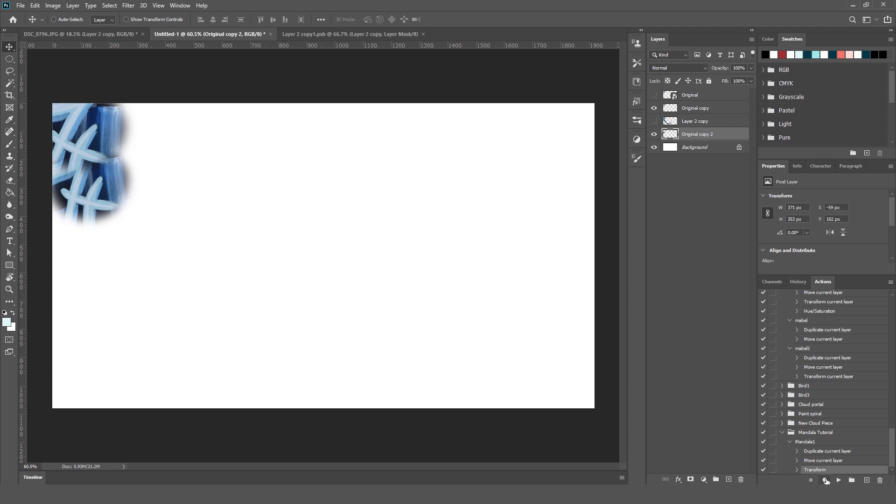
click(826, 480)
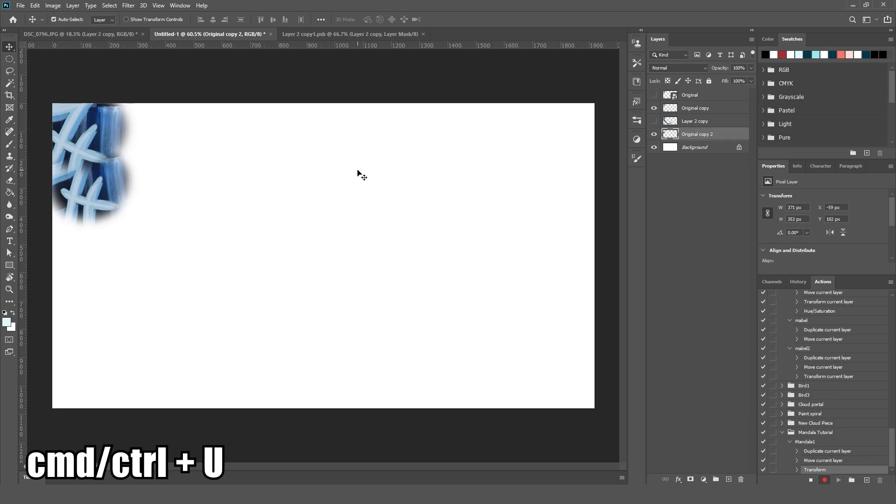
key(ctrl+u)
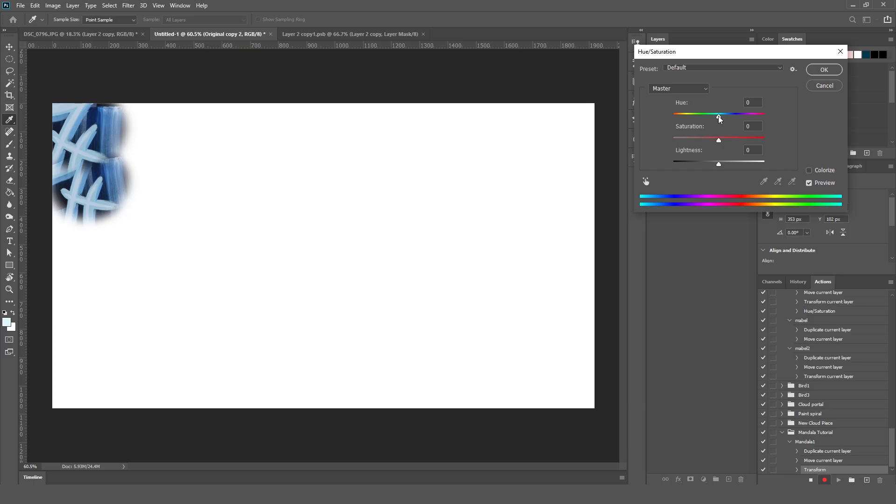
mouse_move(718, 116)
mouse_down()
mouse_move(684, 114)
mouse_move(766, 122)
mouse_move(717, 119)
mouse_up()
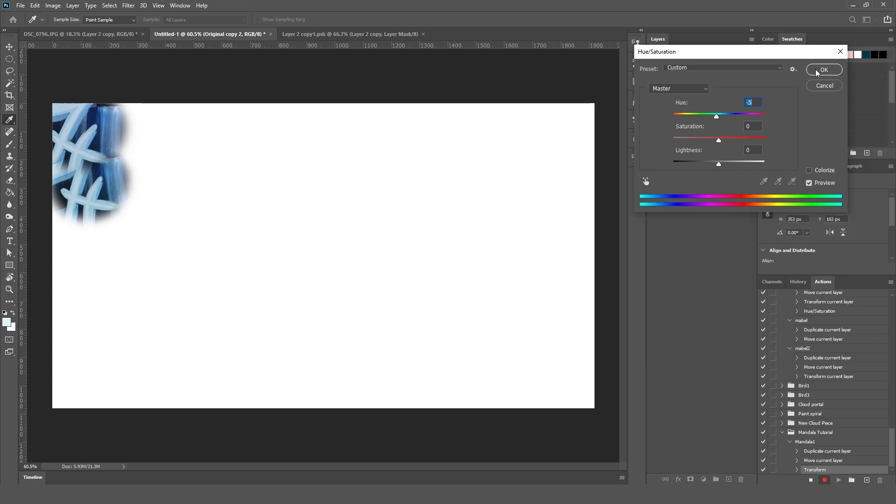
click(816, 69)
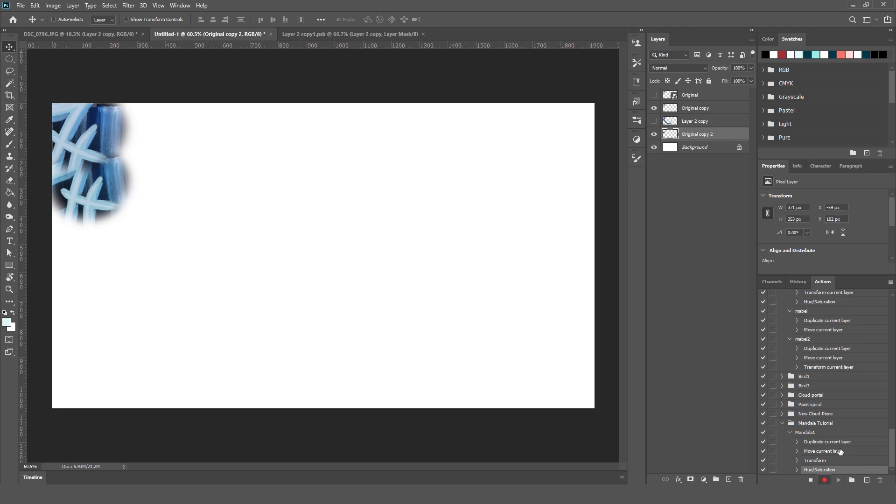
click(810, 481)
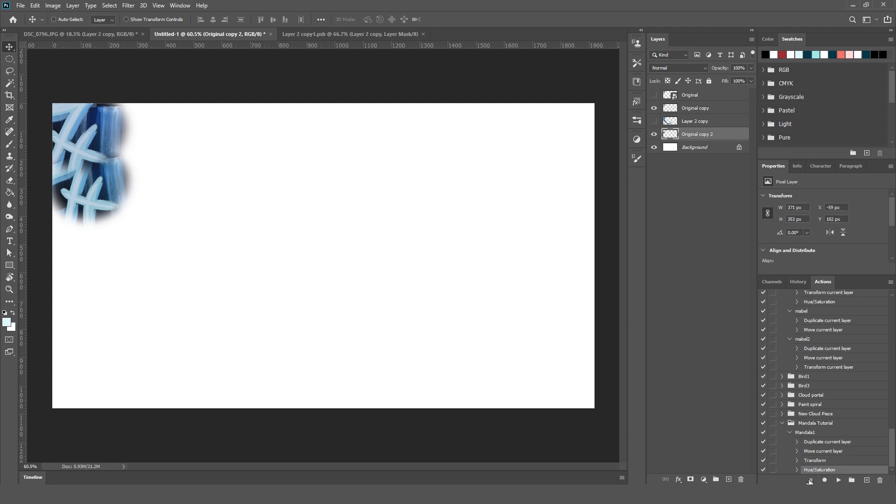
Play the full Mandala1 action repeatedly from Original copy 2 until the hue-shifting spiral reaches Original copy 62.
click(801, 435)
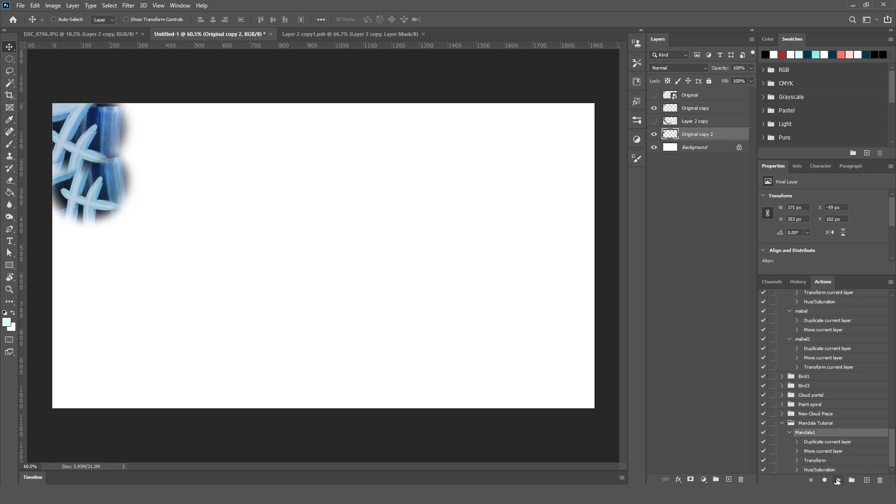
click(837, 481)
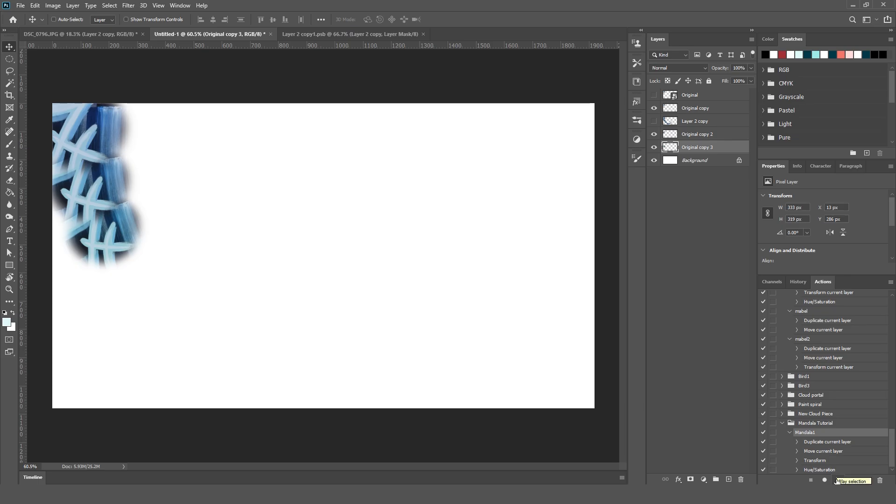
click(838, 481)
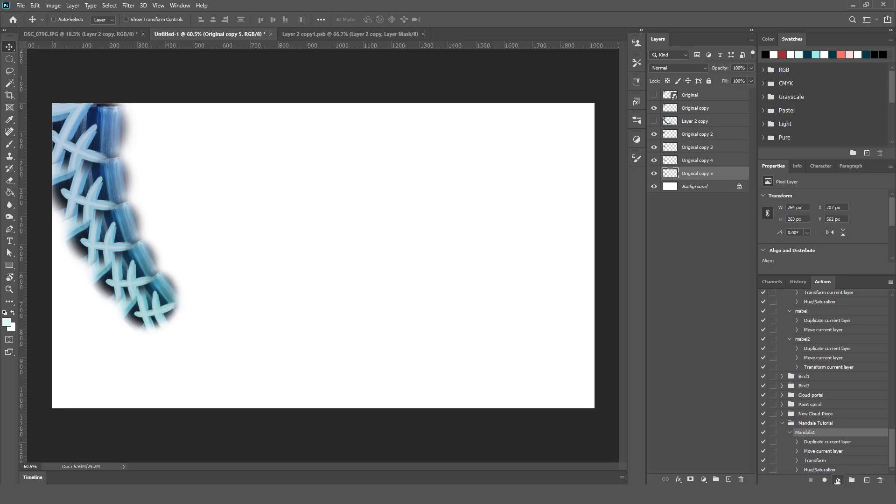
click(838, 481)
click(838, 481)
click(838, 481)
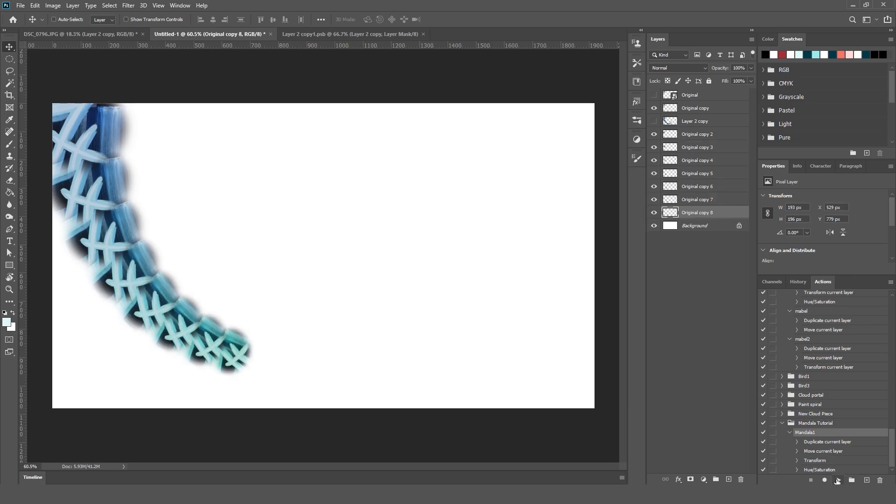
click(838, 481)
click(838, 481)
click(838, 481)
click(838, 481)
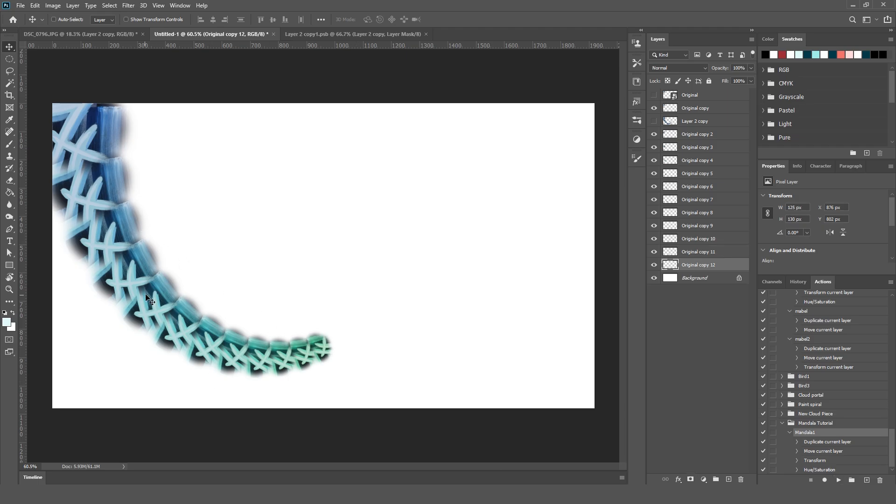
click(839, 481)
click(839, 481)
click(838, 481)
click(838, 481)
click(838, 481)
click(838, 482)
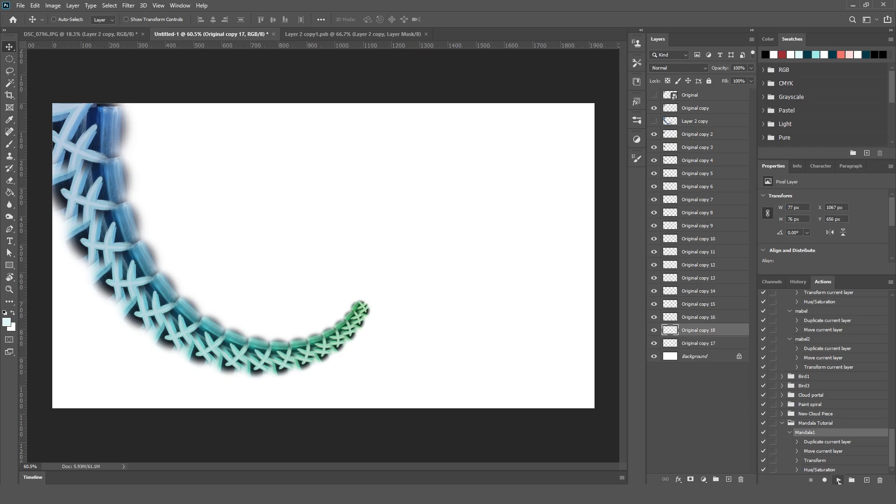
click(839, 481)
click(838, 481)
click(838, 481)
click(839, 481)
click(838, 482)
click(839, 482)
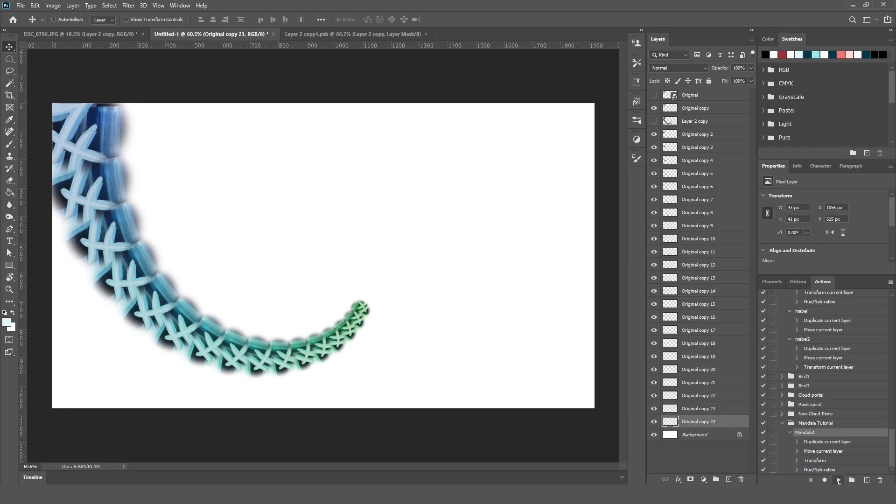
click(838, 481)
click(838, 481)
click(838, 481)
click(838, 481)
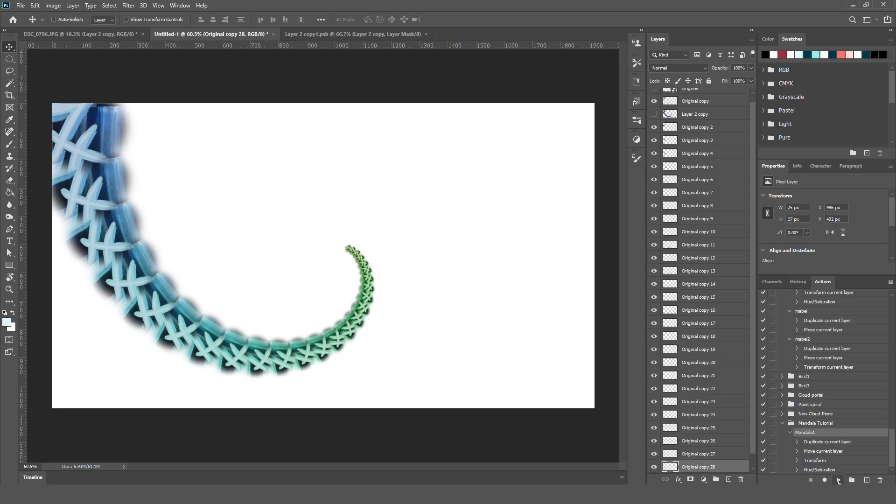
click(838, 481)
click(839, 481)
click(838, 482)
click(838, 481)
click(838, 481)
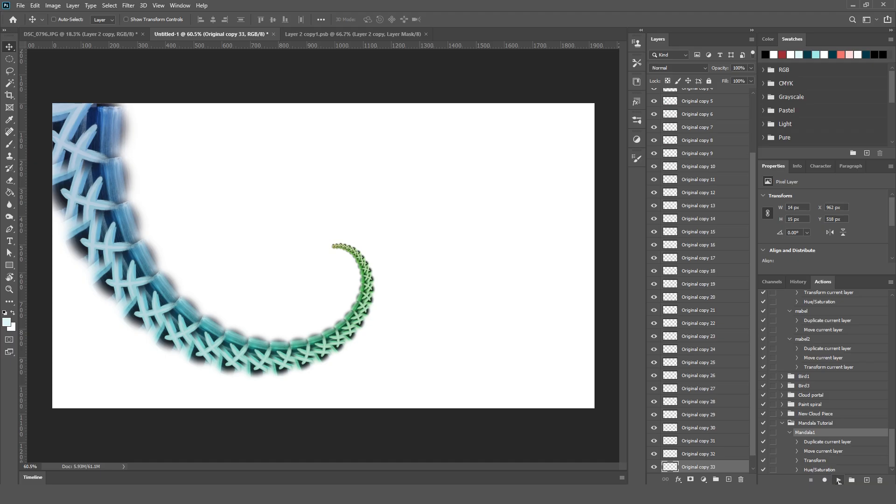
click(839, 481)
click(839, 482)
click(839, 481)
click(838, 481)
click(838, 481)
click(838, 481)
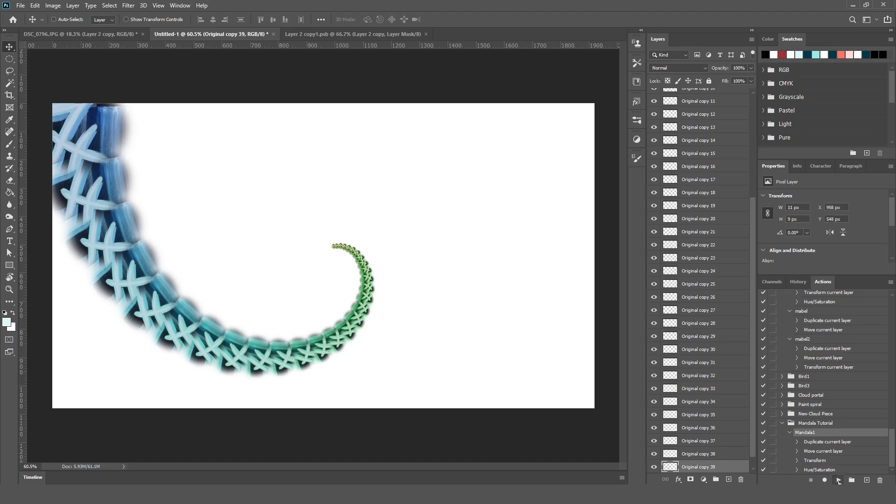
click(838, 481)
click(838, 481)
click(838, 481)
click(838, 482)
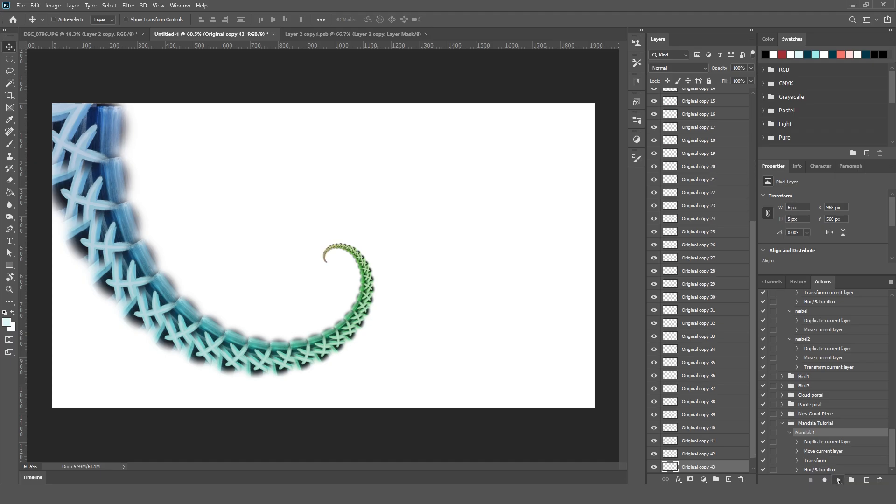
click(839, 481)
click(838, 481)
click(838, 482)
click(838, 482)
click(838, 481)
click(838, 481)
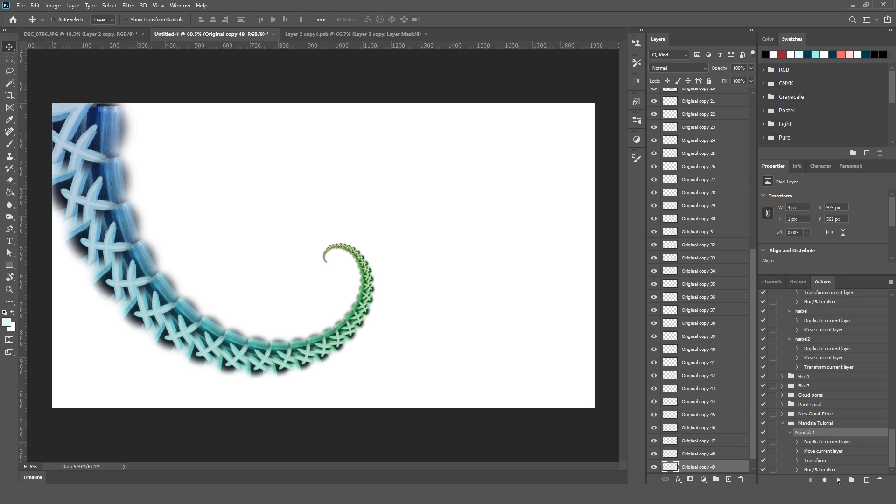
click(838, 481)
click(838, 482)
click(838, 481)
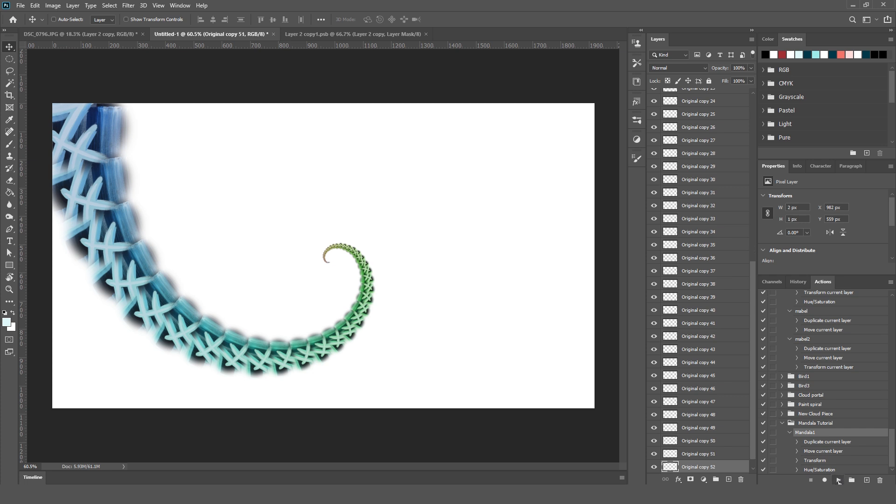
click(839, 482)
click(838, 482)
click(839, 481)
click(839, 482)
click(838, 481)
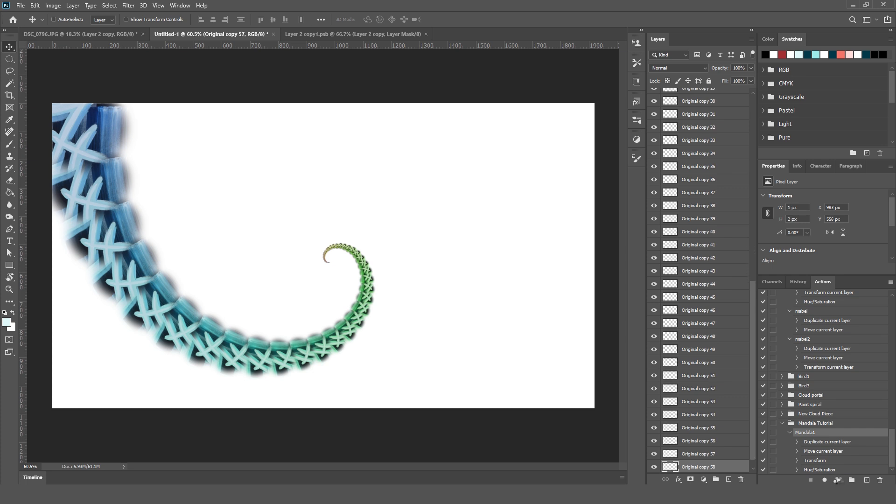
click(838, 481)
click(838, 481)
click(838, 481)
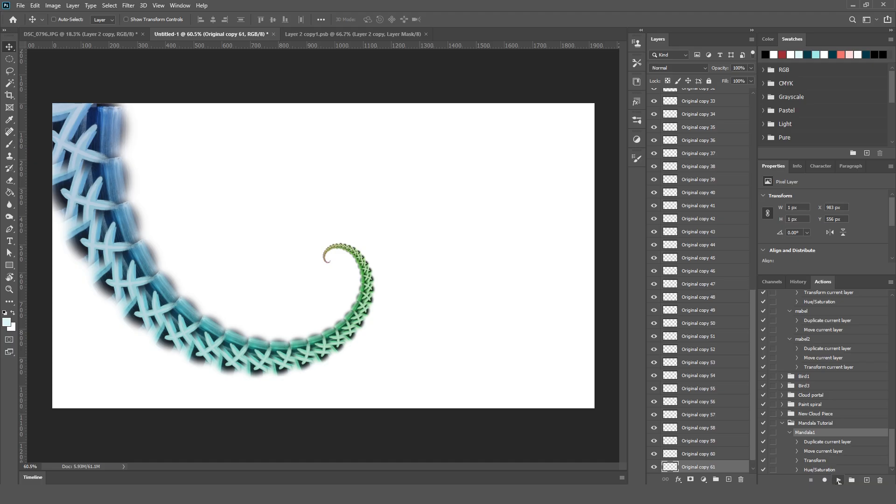
click(839, 481)
scroll(713, 443, down, 1)
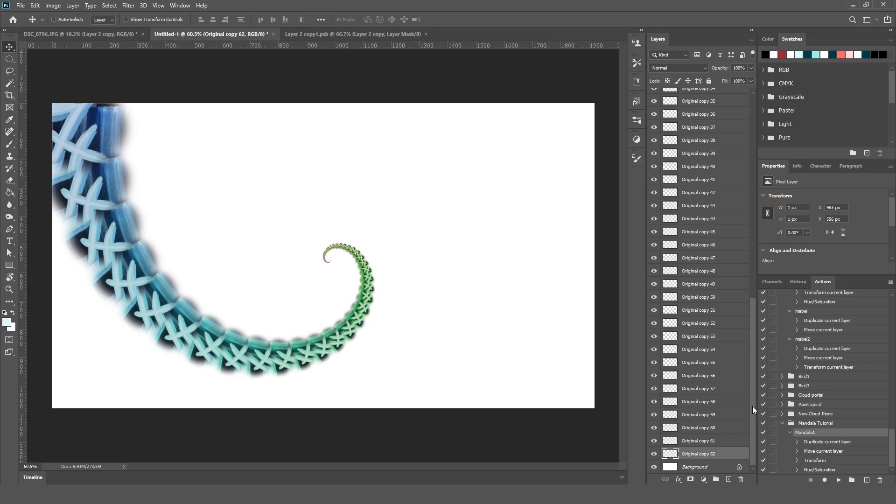
Move the hidden Layer 2 copy to the top of the layer stack and rename it Monochrome Spiral.
drag(752, 406, 749, 146)
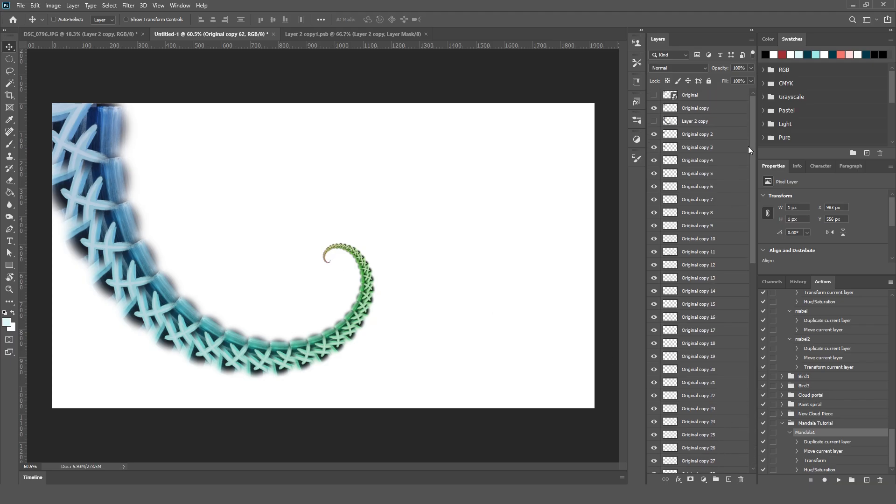
shift+click(721, 109)
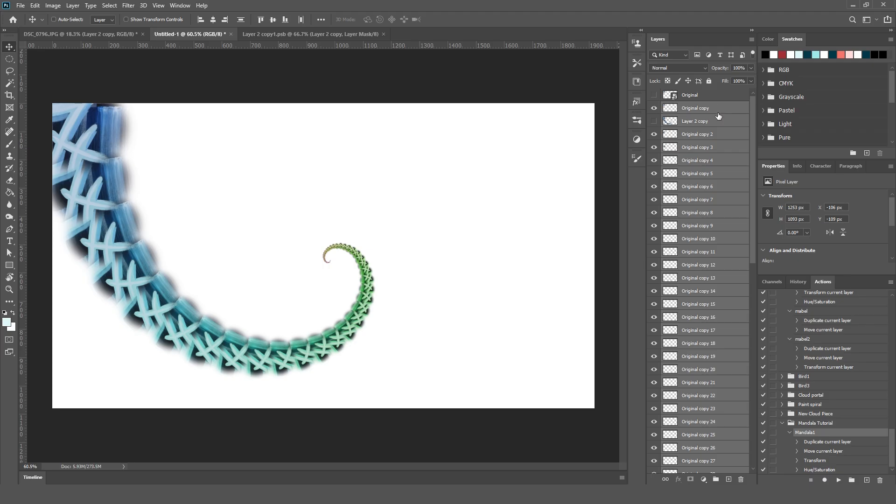
ctrl+click(709, 125)
drag(709, 122, 709, 93)
double_click(696, 97)
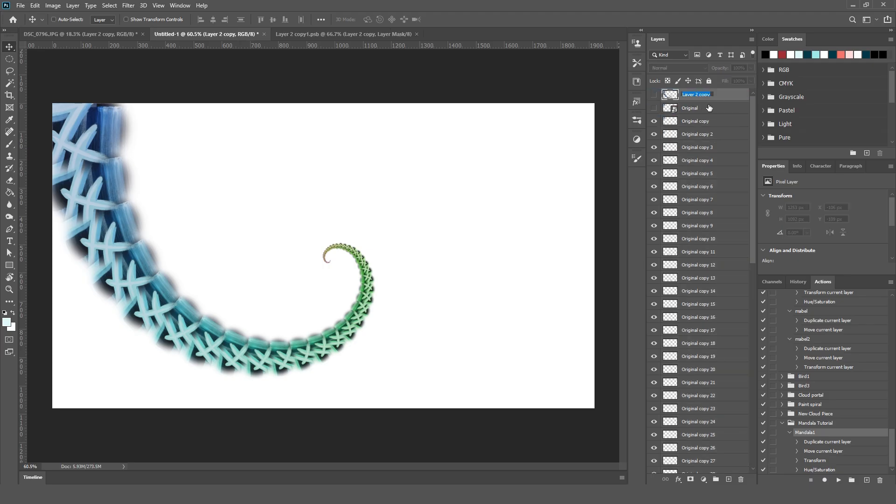
text(Monochrome Spiral)
key(Return)
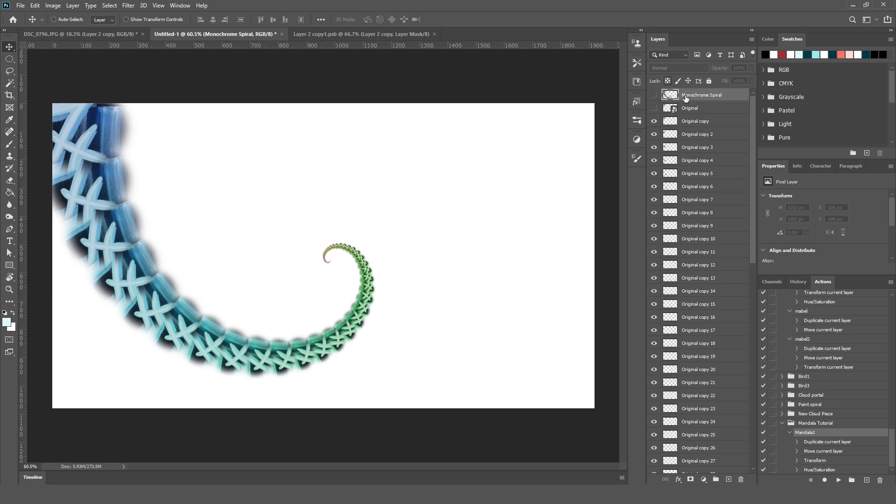
Merge all the spiral layers from Original copy through Original copy 62 into one layer.
click(716, 122)
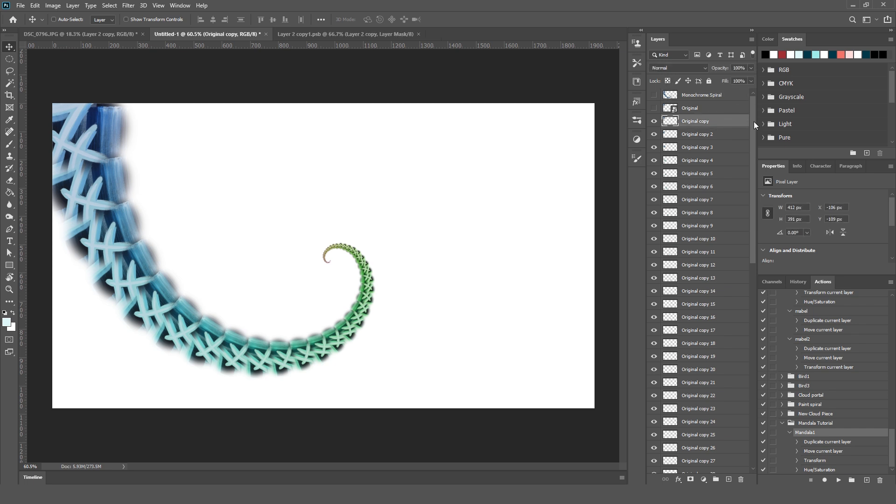
drag(754, 121, 751, 410)
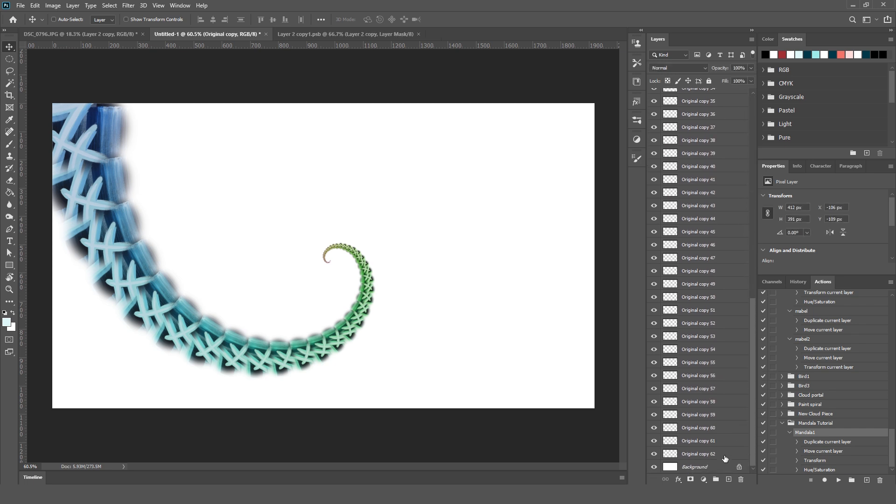
shift+click(724, 459)
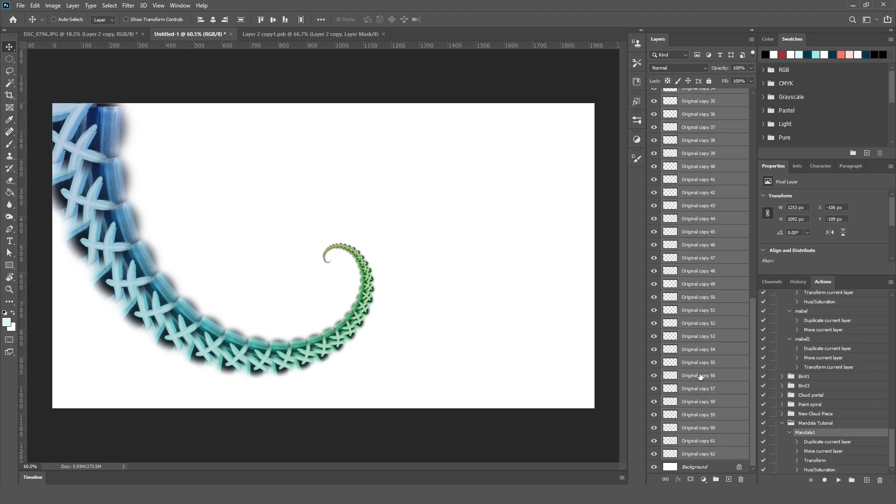
key(ctrl+e)
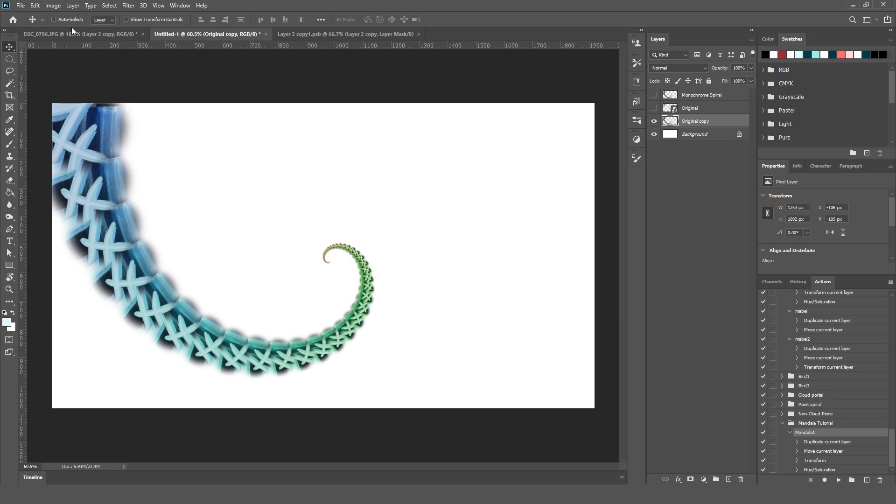
Save the document in Photoshop format with its layers under the file name Mandala Tutorial.
click(21, 5)
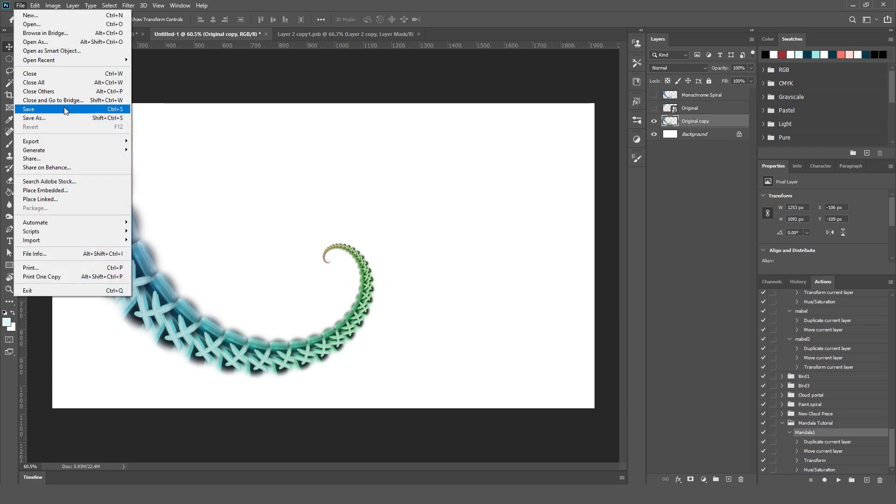
click(64, 109)
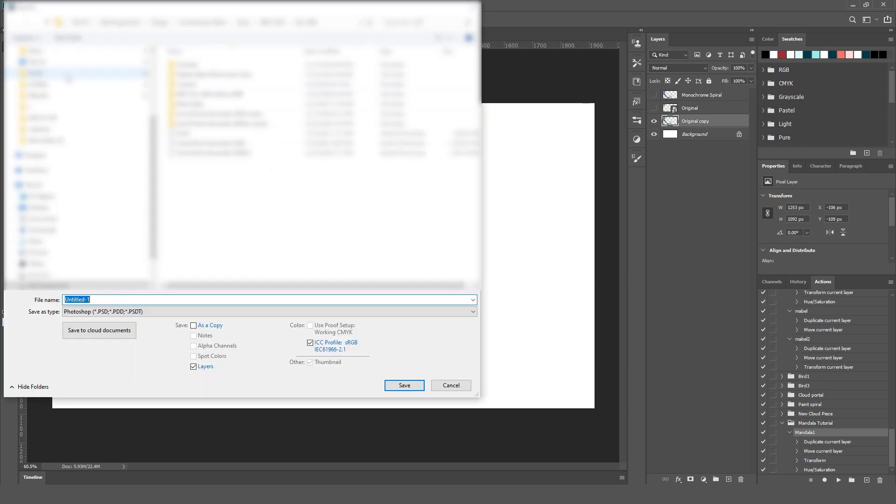
scroll(69, 135, up, 4)
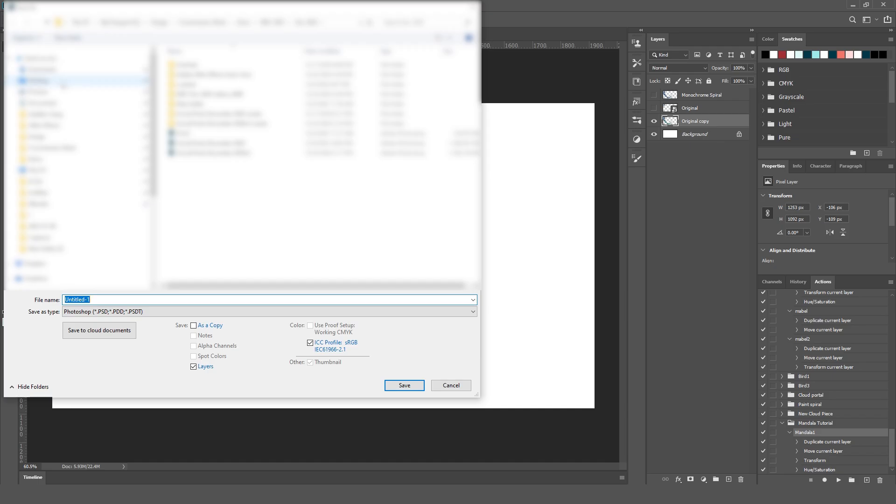
click(61, 83)
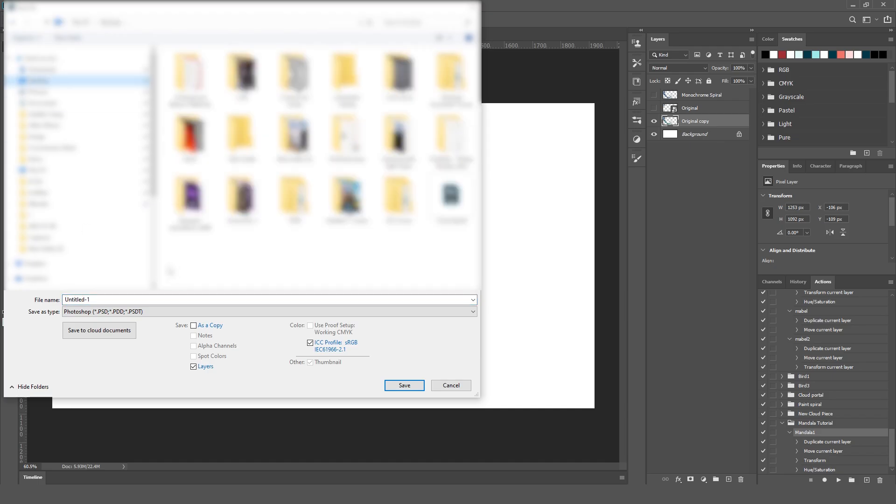
click(113, 301)
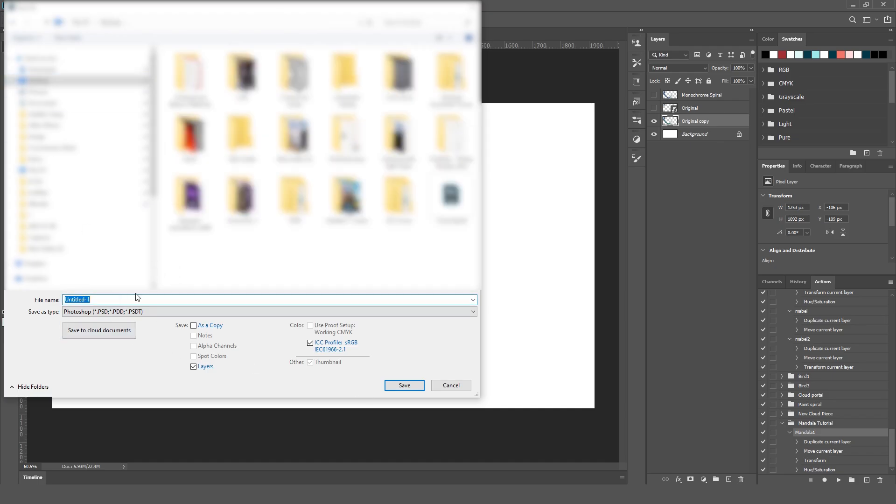
text(Mandala Tutorial)
click(419, 386)
Rename the merged Original copy layer as Rainbow Spiral.
click(748, 226)
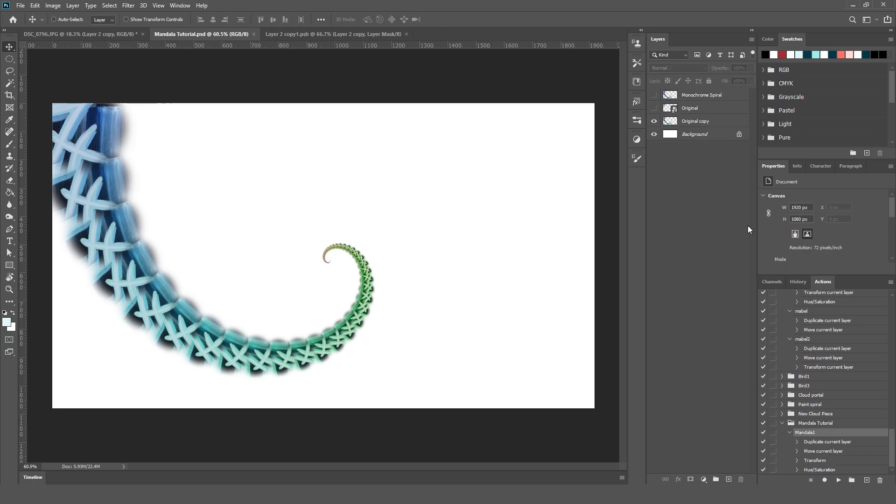
click(710, 126)
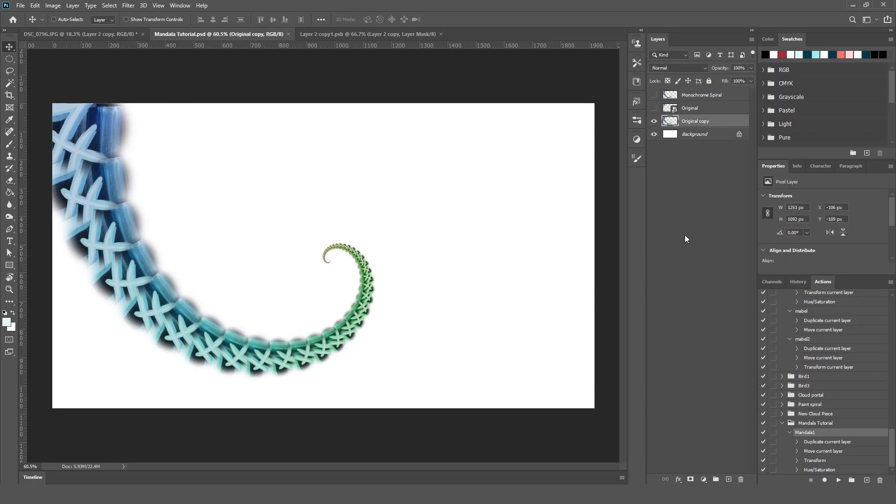
double_click(692, 125)
text(Rainbow)
key(BackSpace)
text(ow Spiral)
click(693, 172)
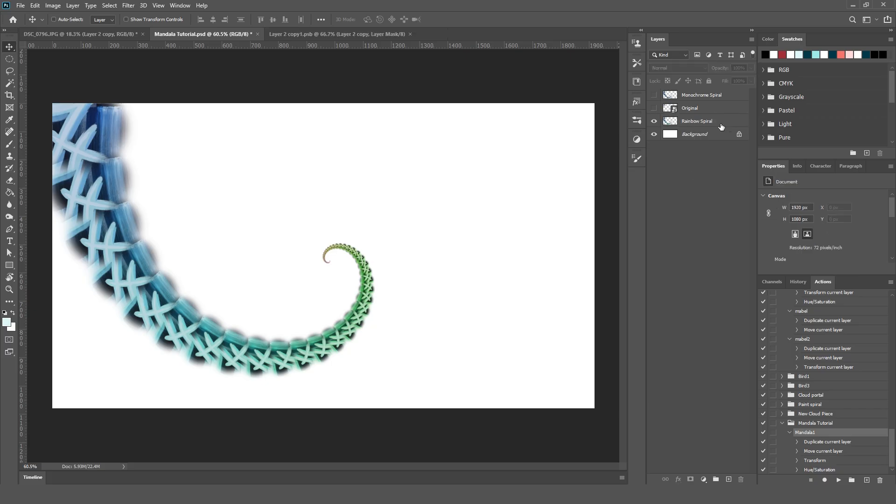
Duplicate the Rainbow Spiral layer and place the duplicate's free-transform reference point on the spiral's inner tip.
drag(721, 126, 729, 480)
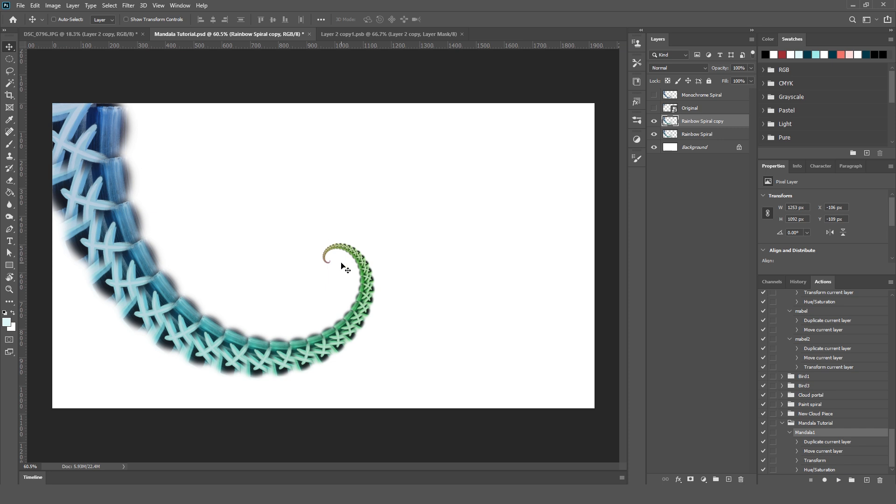
scroll(345, 268, up, 10)
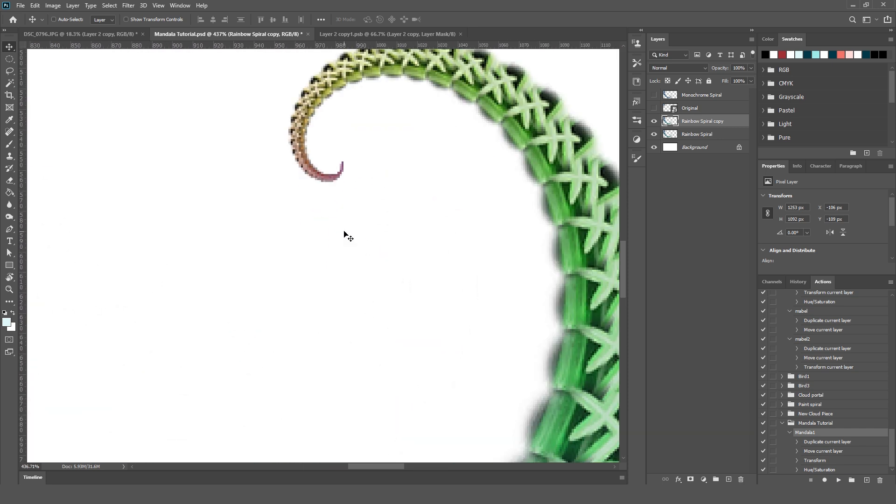
scroll(348, 237, up, 2)
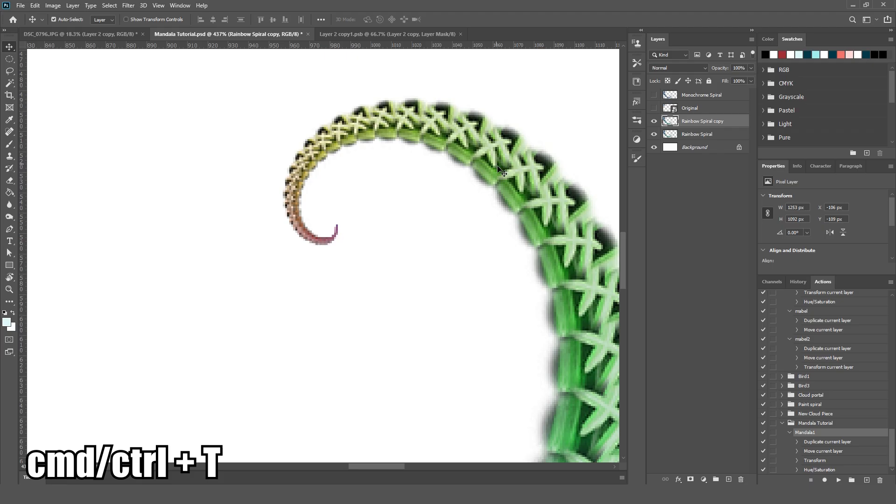
key(ctrl+t)
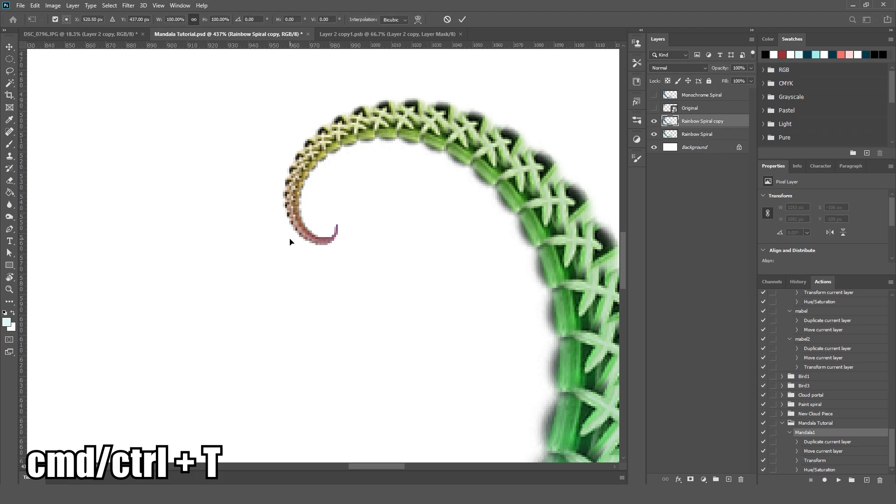
alt+click(335, 226)
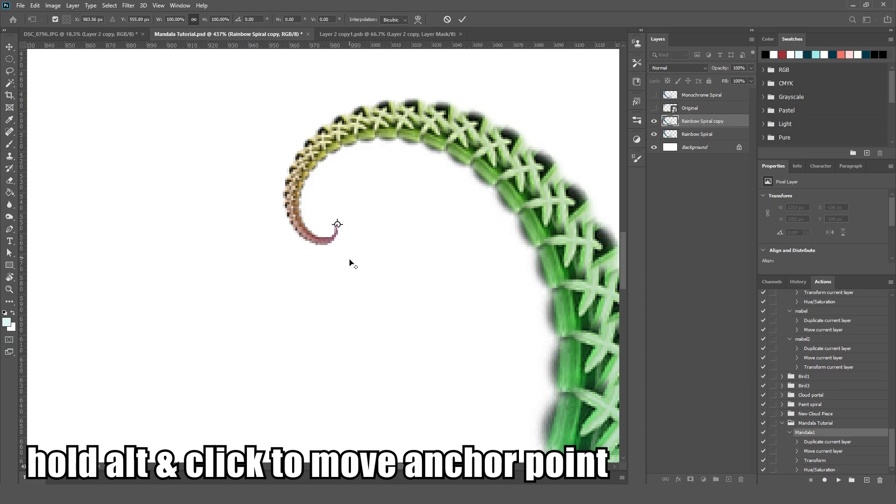
alt+click(335, 226)
drag(335, 226, 336, 226)
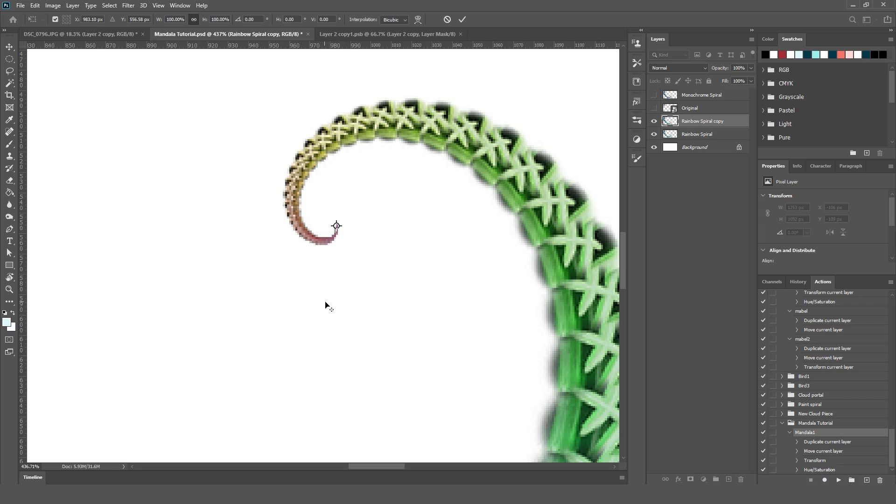
Try rotating the duplicated rainbow spiral freely in both directions around the reference point at its inner tip.
scroll(327, 307, down, 1)
scroll(327, 307, down, 20)
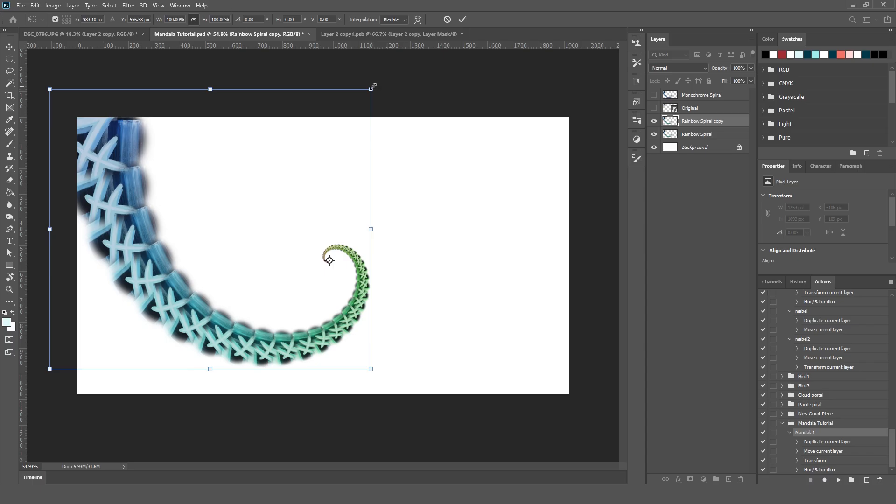
drag(377, 85, 295, 76)
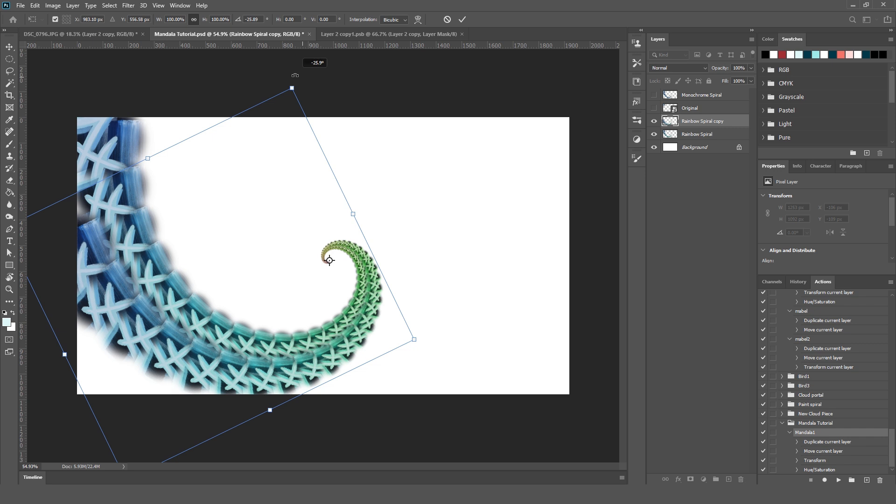
drag(295, 75, 360, 142)
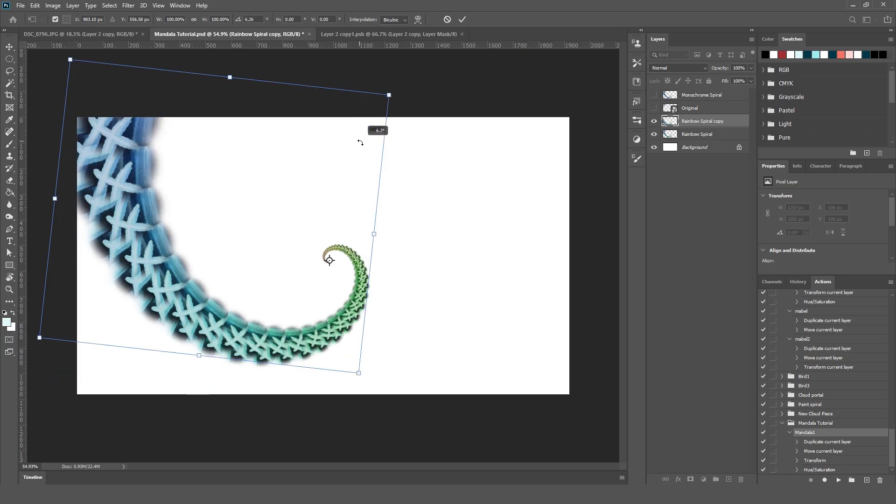
mouse_move(368, 142)
mouse_down()
mouse_move(347, 96)
mouse_move(371, 152)
mouse_up()
key(Return)
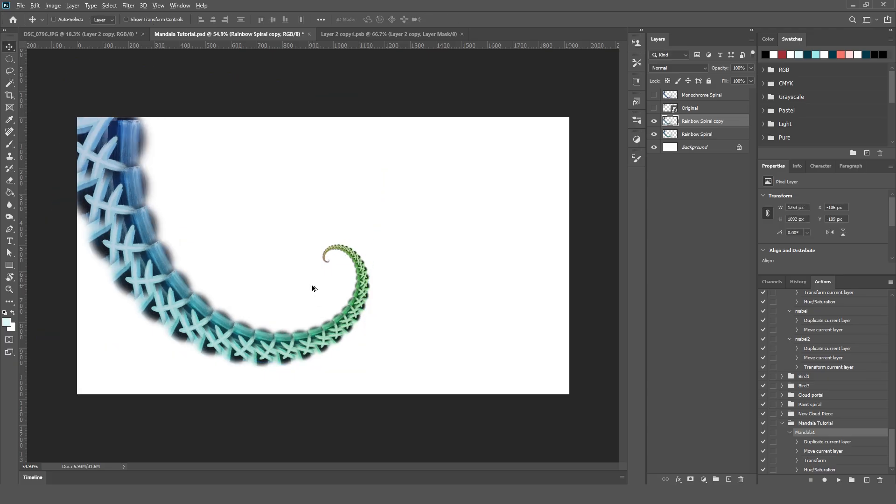
Start a new free transform on Rainbow Spiral copy with its reference point on the last pixels of the spiral's inner tip.
scroll(327, 284, up, 2)
scroll(347, 283, up, 10)
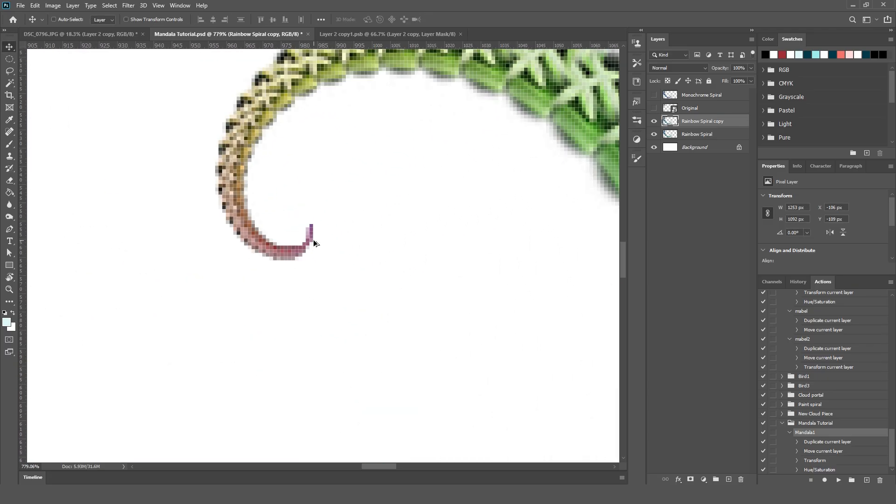
key(ctrl+t)
alt+click(310, 223)
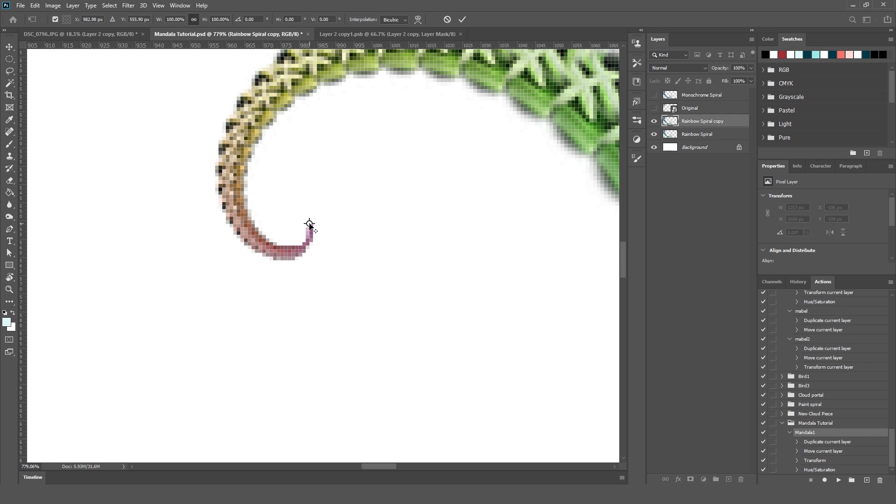
drag(310, 228, 311, 229)
Rotate Rainbow Spiral copy by -30° around the inner-tip reference point and apply the transform.
scroll(296, 273, down, 10)
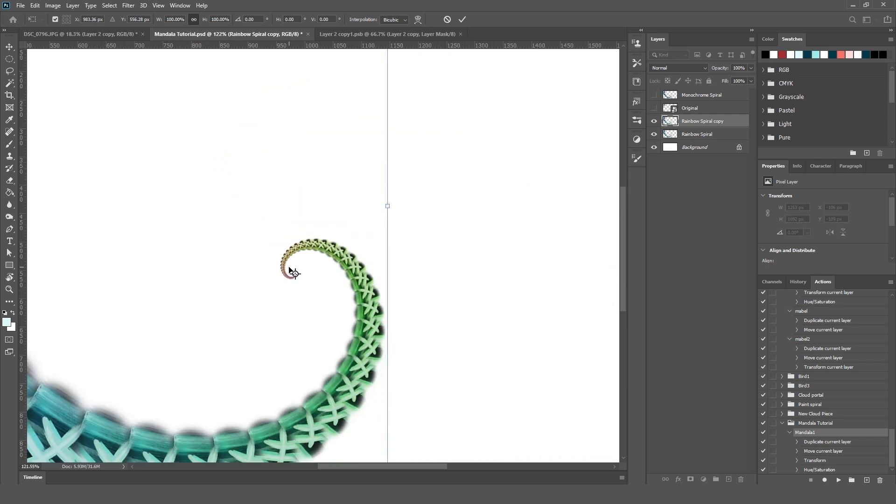
scroll(293, 258, down, 3)
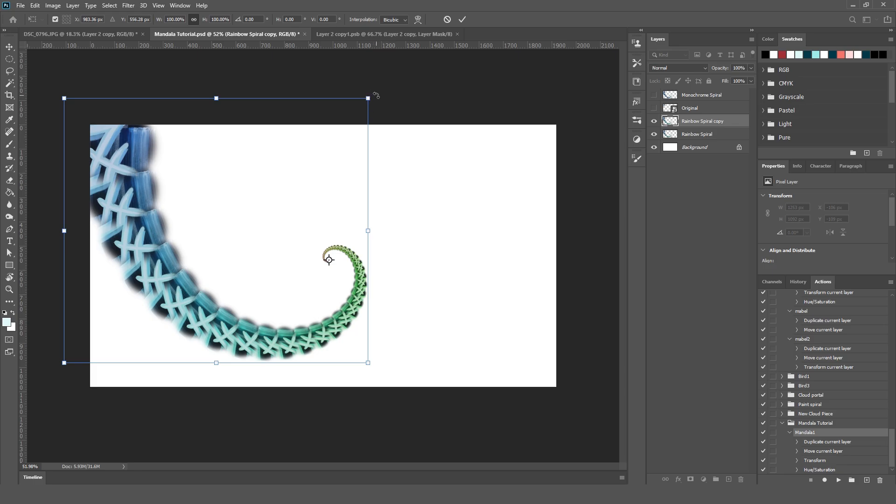
drag(376, 95, 290, 88)
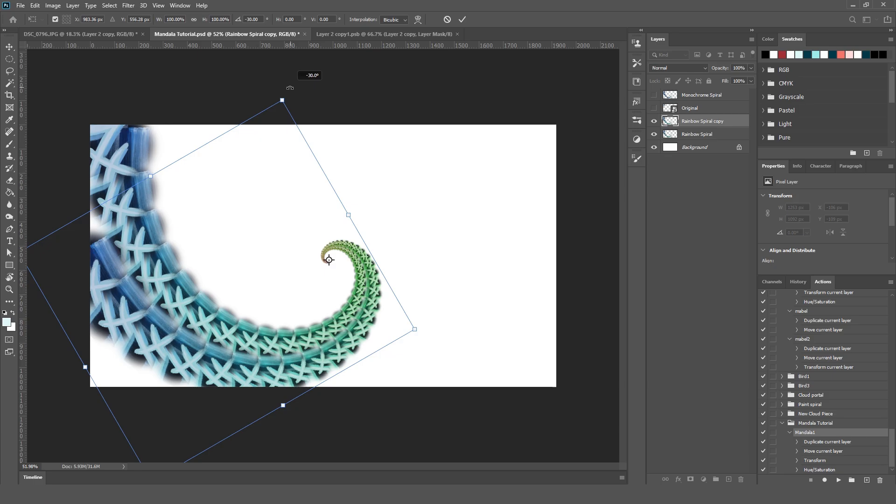
drag(289, 88, 312, 113)
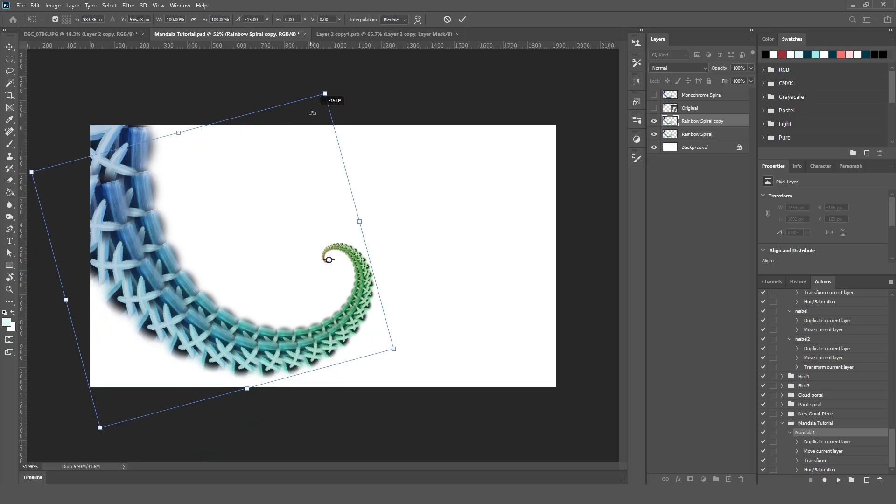
drag(312, 113, 284, 95)
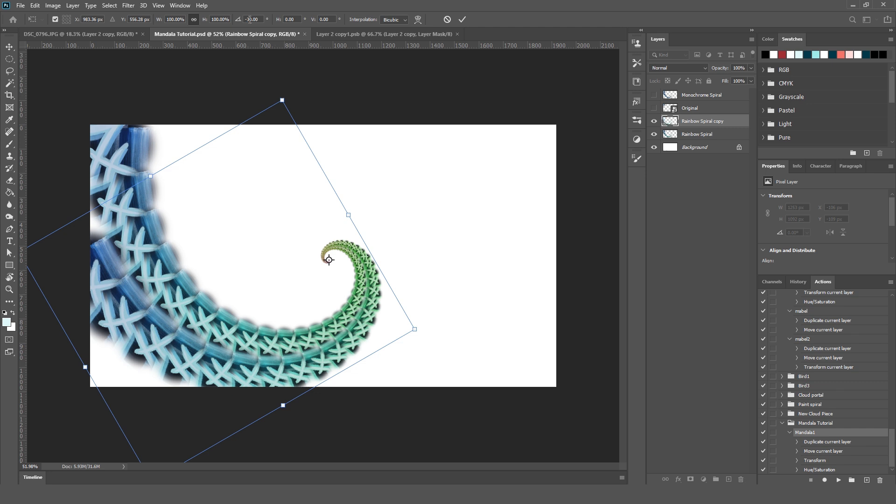
click(261, 19)
text(-20)
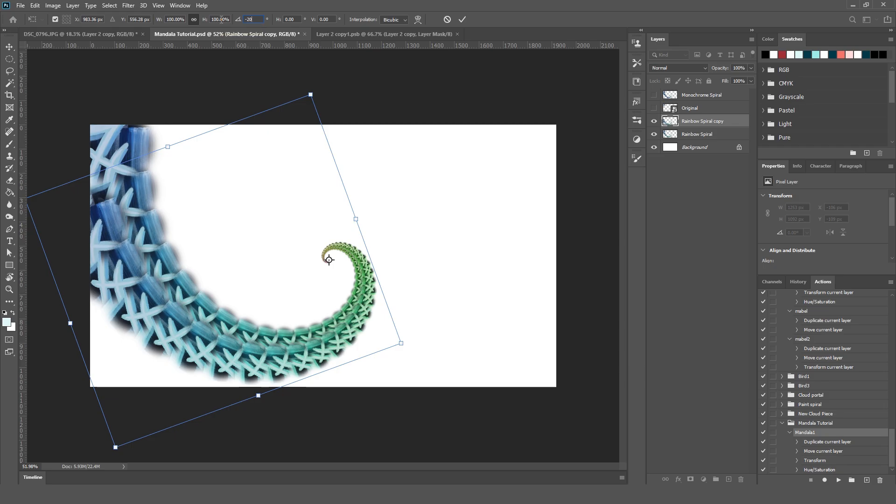
drag(240, 21, 194, 17)
click(255, 17)
text(-30)
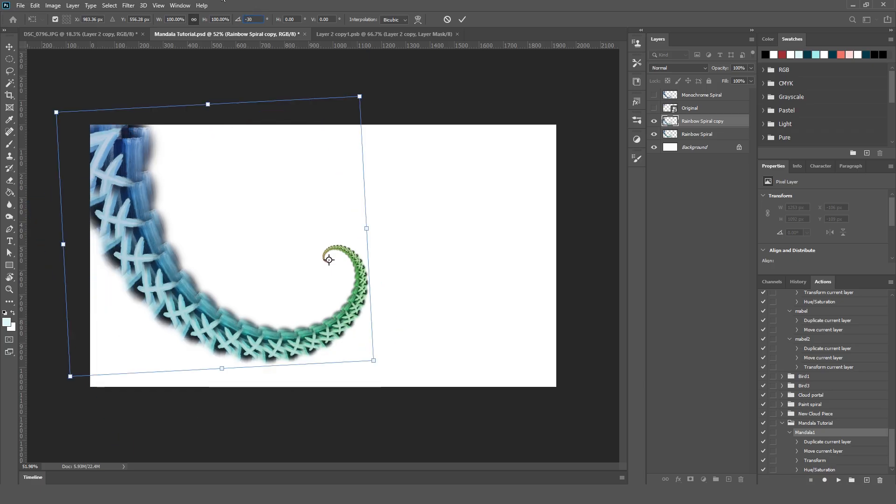
key(Return)
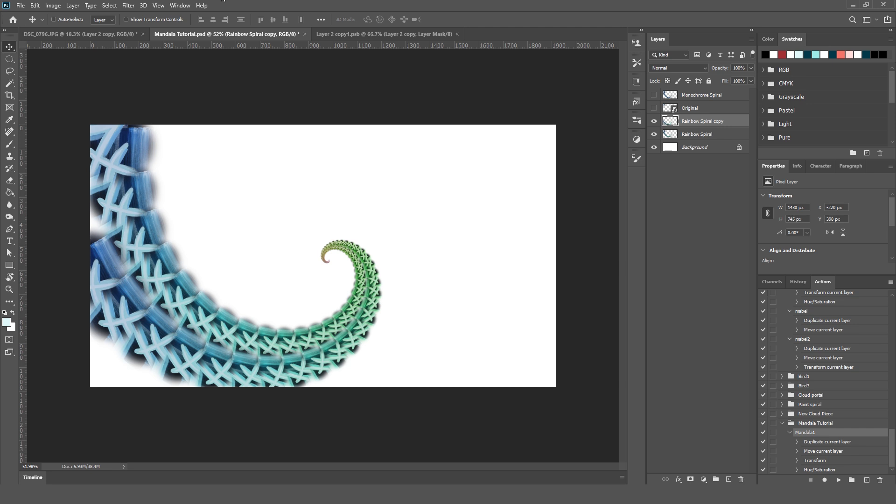
Repeat the -30° rotation on a new duplicate of the spiral to add the next arm of the mandala.
key(ctrl)
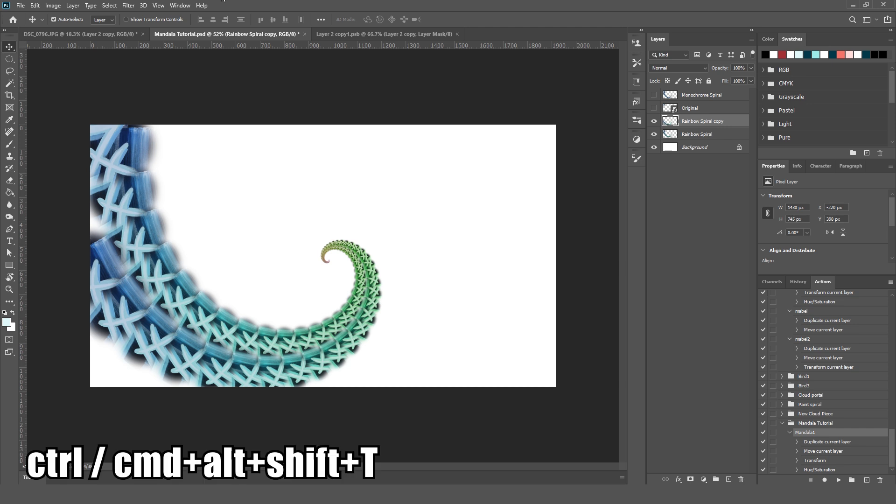
key(ctrl+alt+shift+t)
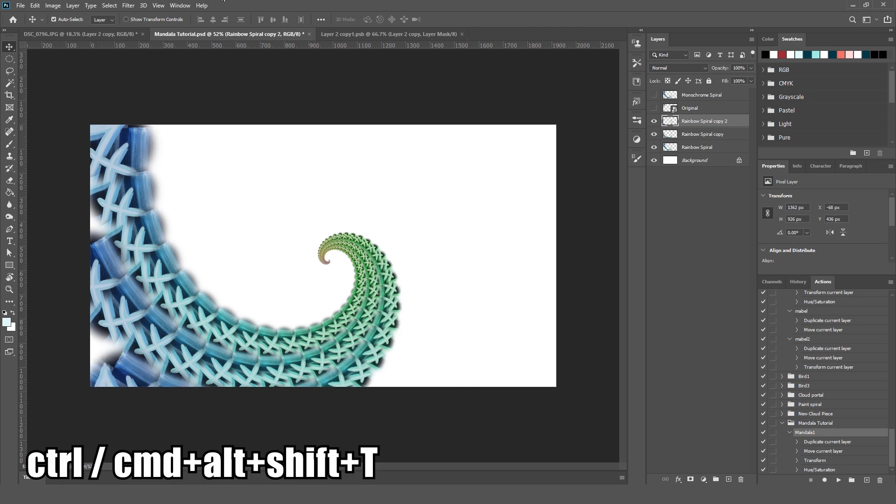
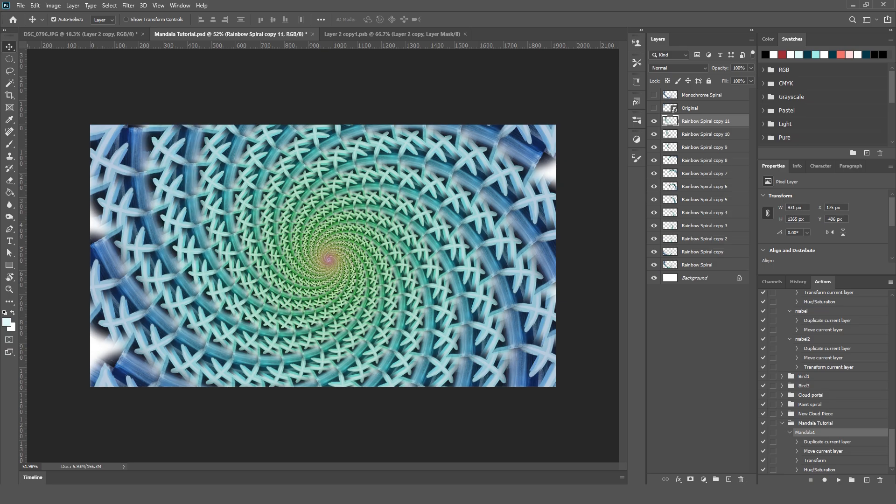
Compare the spiral pattern with and without the topmost copy, Rainbow Spiral copy 11.
key(ctrl)
click(710, 270)
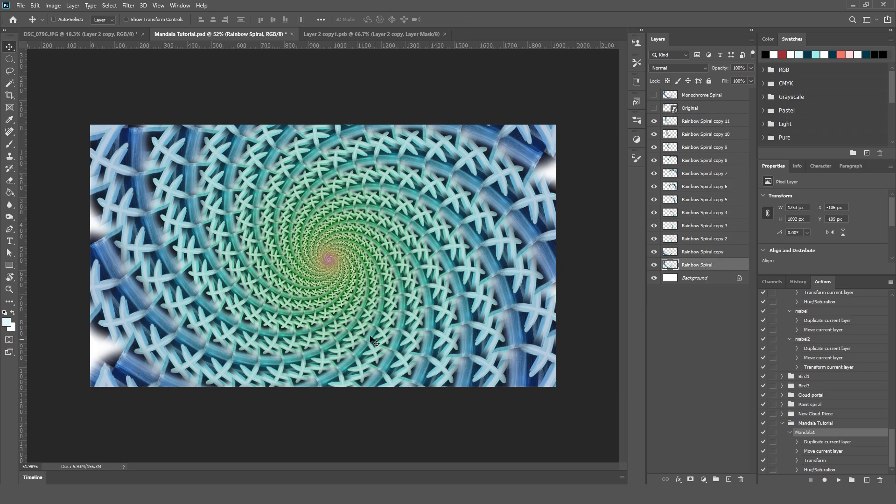
scroll(243, 197, up, 2)
scroll(244, 197, down, 3)
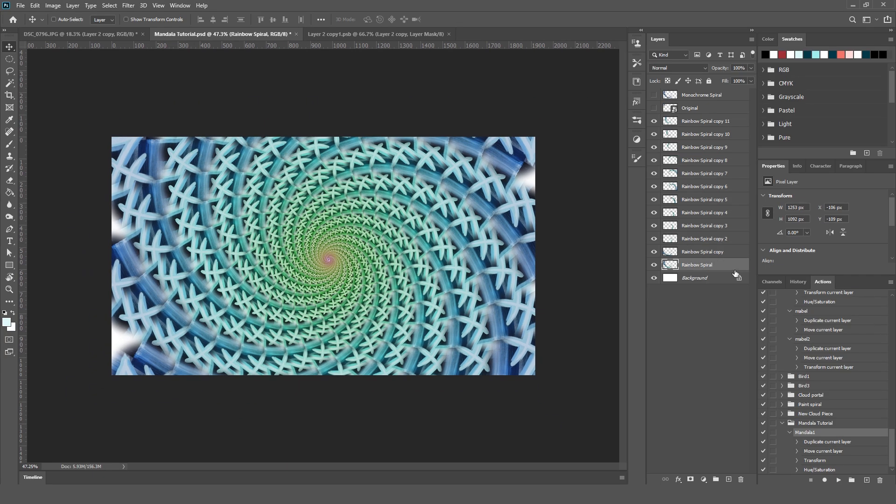
click(654, 121)
click(654, 122)
click(654, 122)
Group all the Rainbow Spiral layers, from Rainbow Spiral up to Rainbow Spiral copy 11.
click(692, 123)
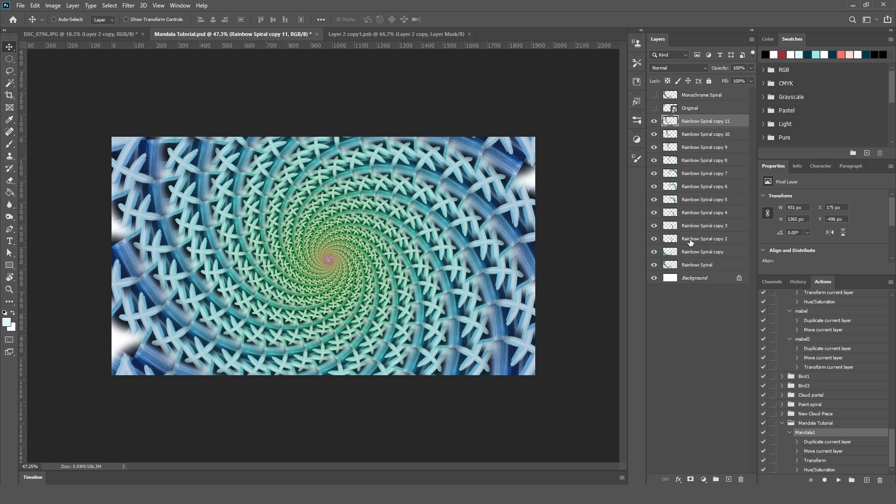
shift+click(696, 266)
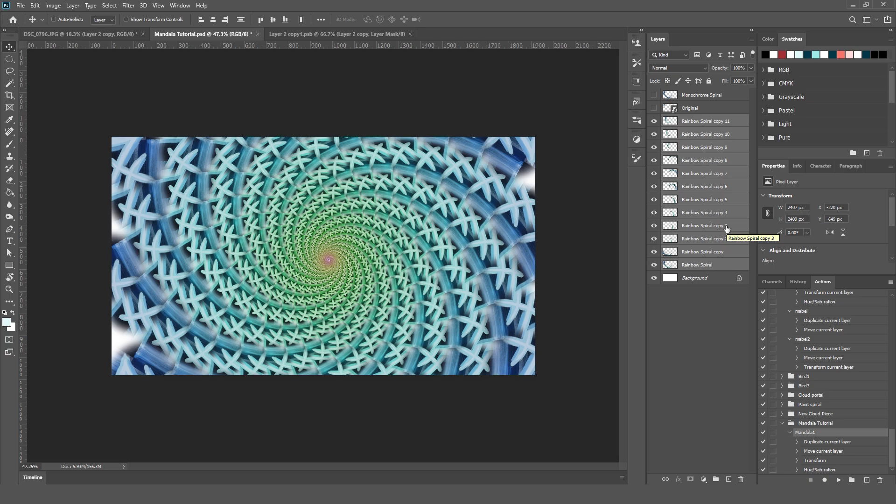
key(ctrl+g)
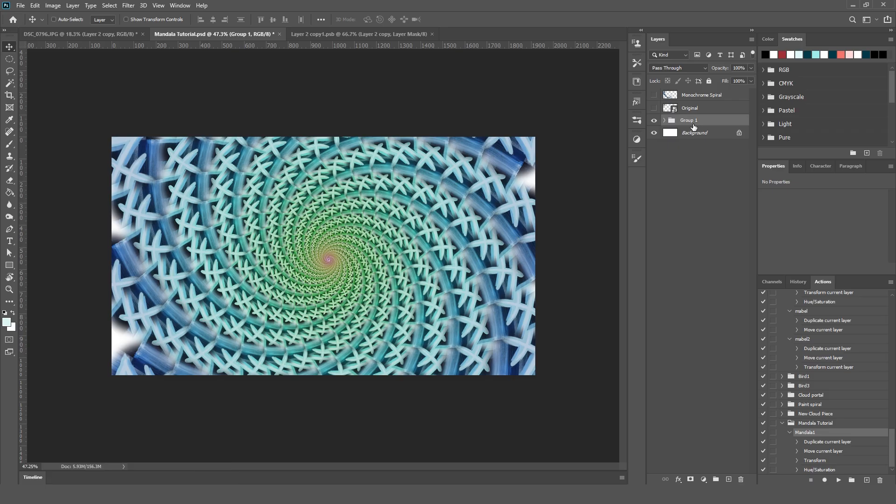
Center the spiral group horizontally and vertically on the whole canvas, then clear the selection.
key(ctrl+a)
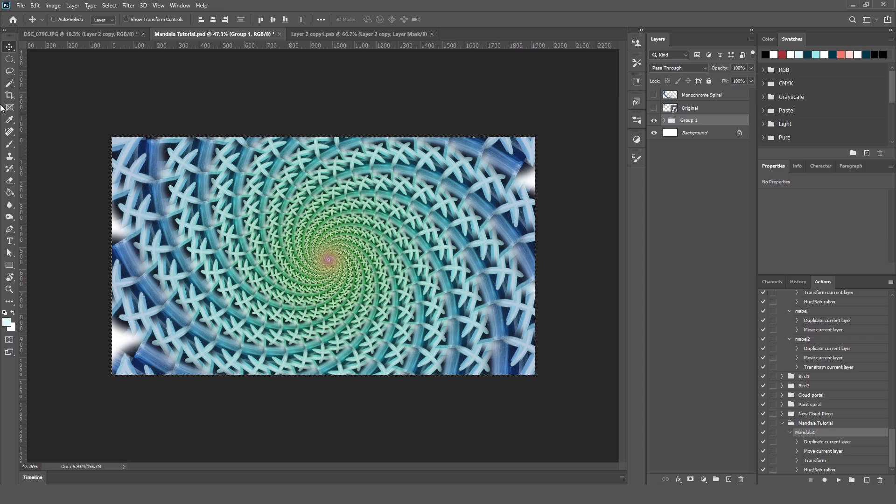
click(213, 19)
click(273, 20)
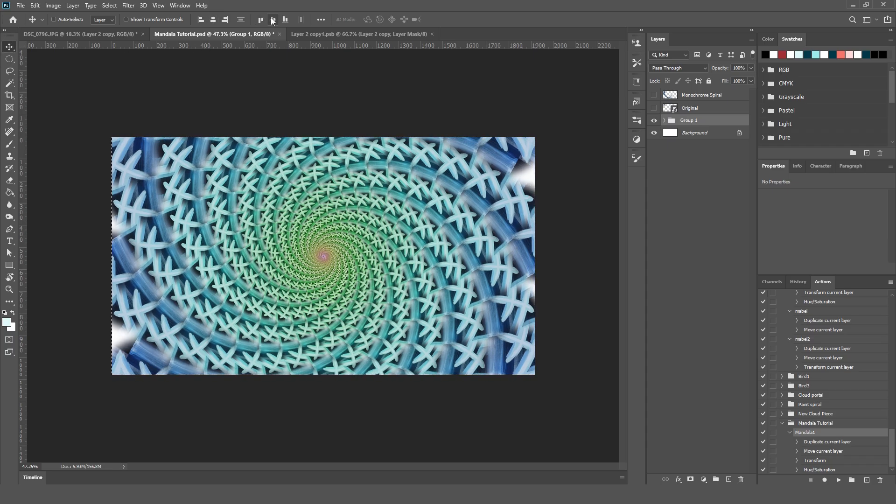
key(ctrl+d)
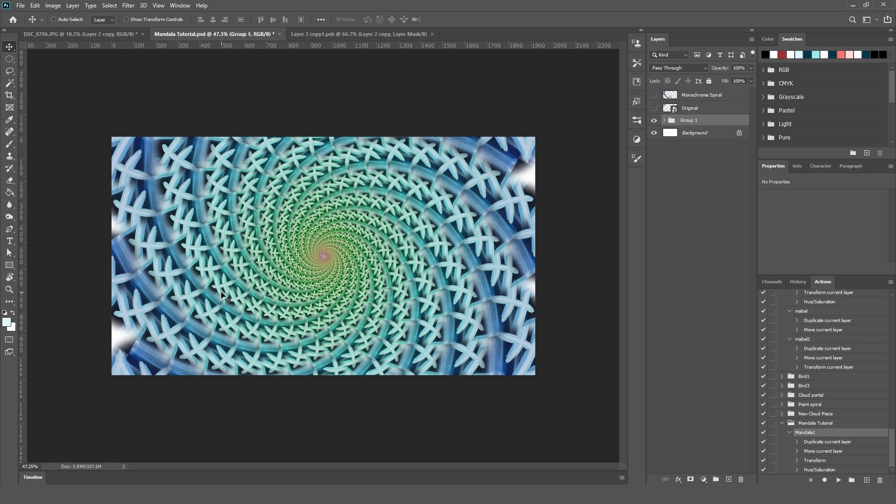
Convert Group 1 to a smart object and check its full mandala contents in its own document before closing it.
scroll(333, 306, up, 5)
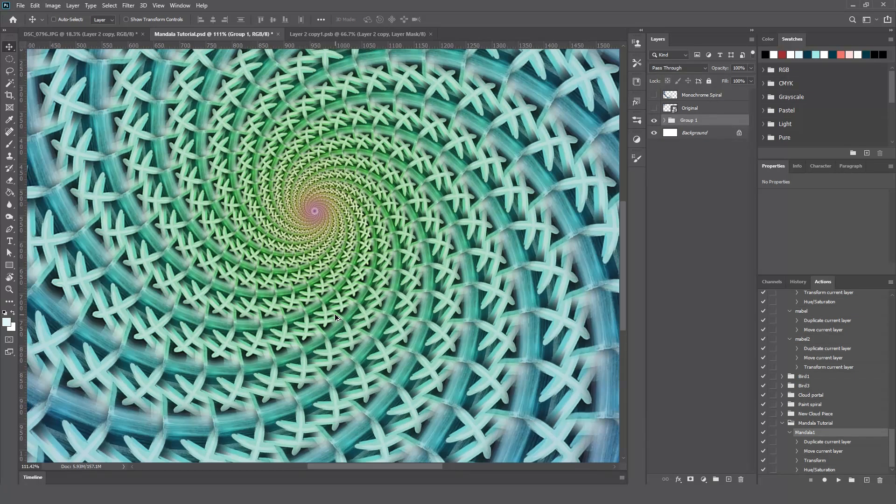
scroll(333, 312, down, 3)
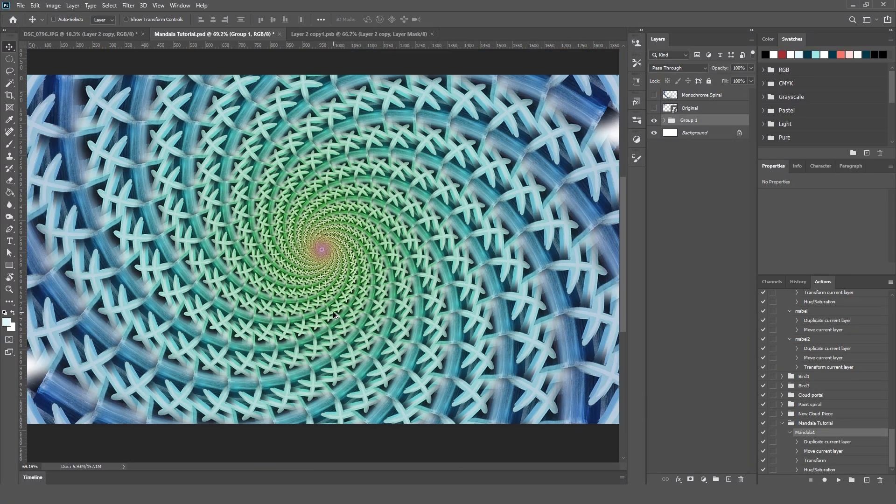
scroll(332, 312, down, 1)
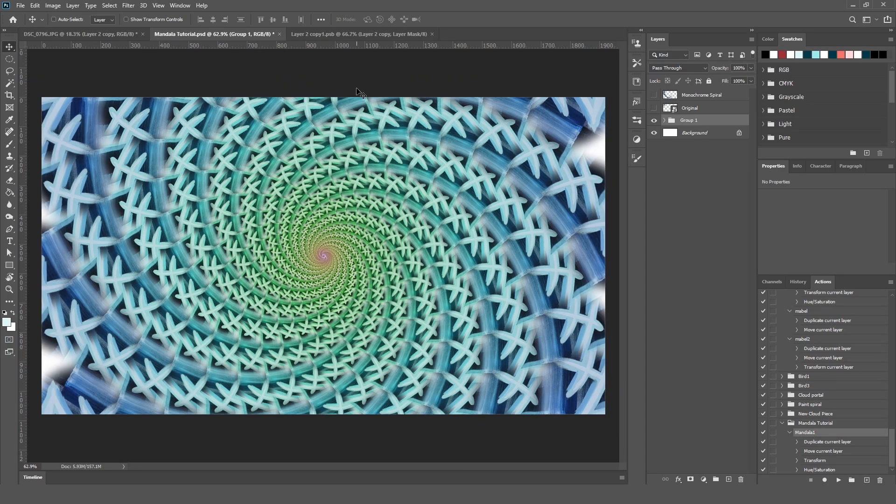
scroll(327, 289, up, 7)
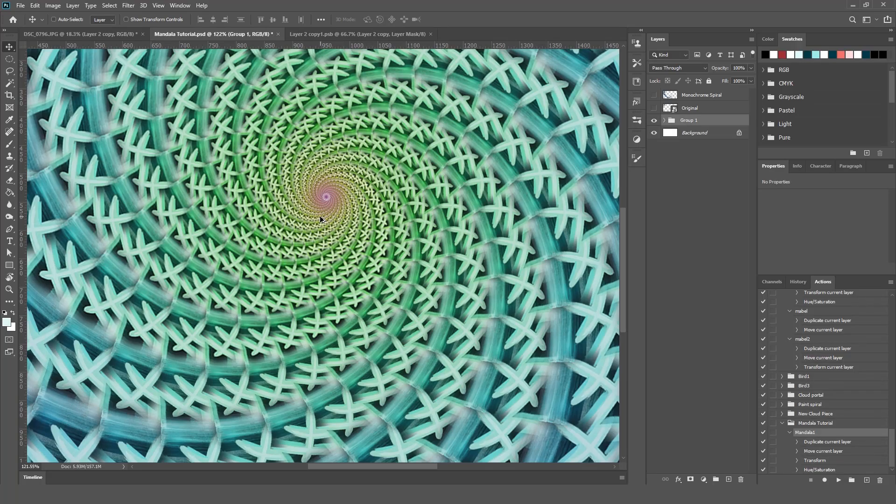
scroll(320, 219, down, 7)
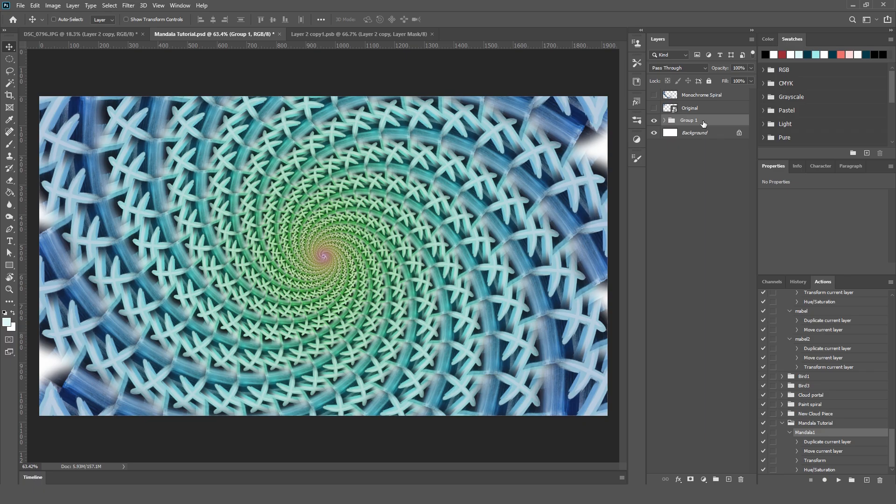
right_click(703, 122)
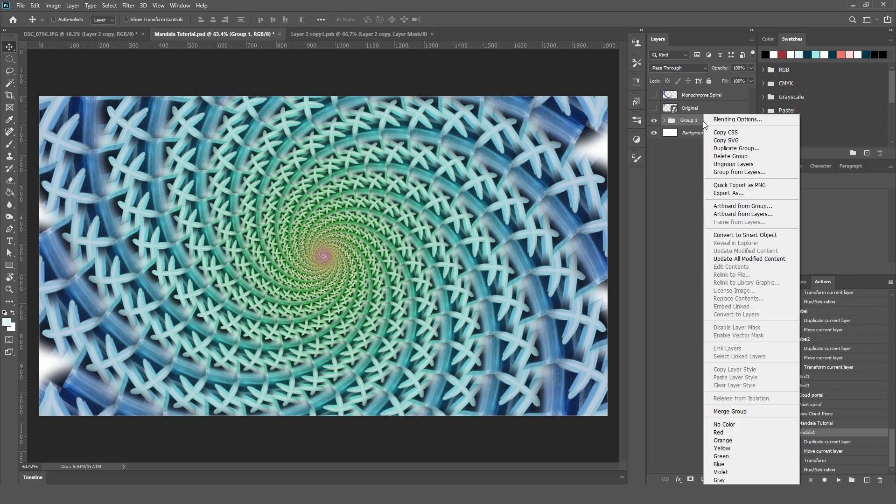
click(737, 234)
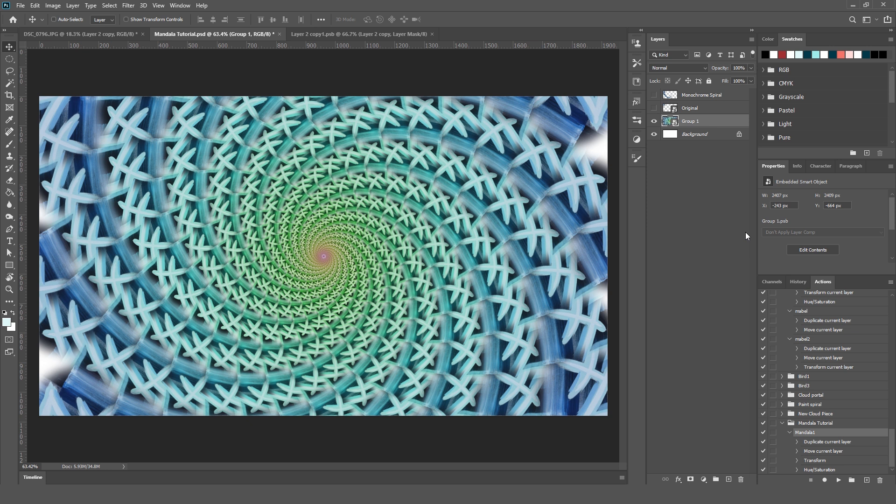
double_click(669, 121)
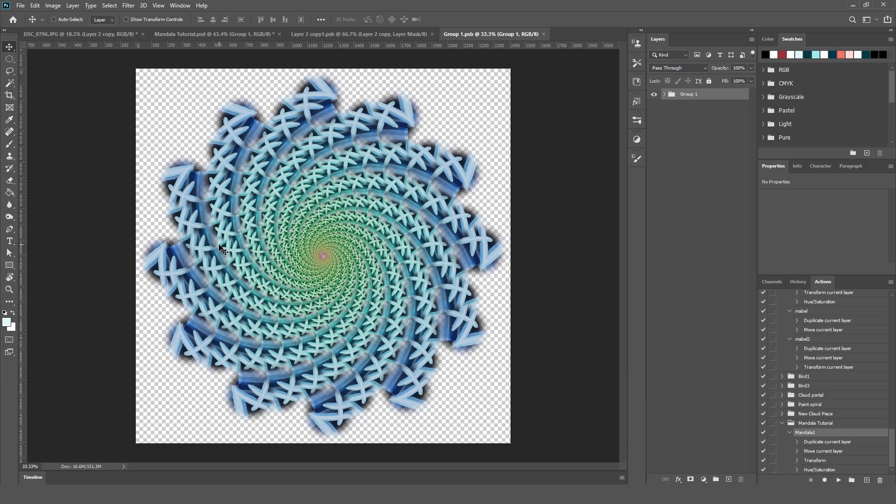
click(543, 34)
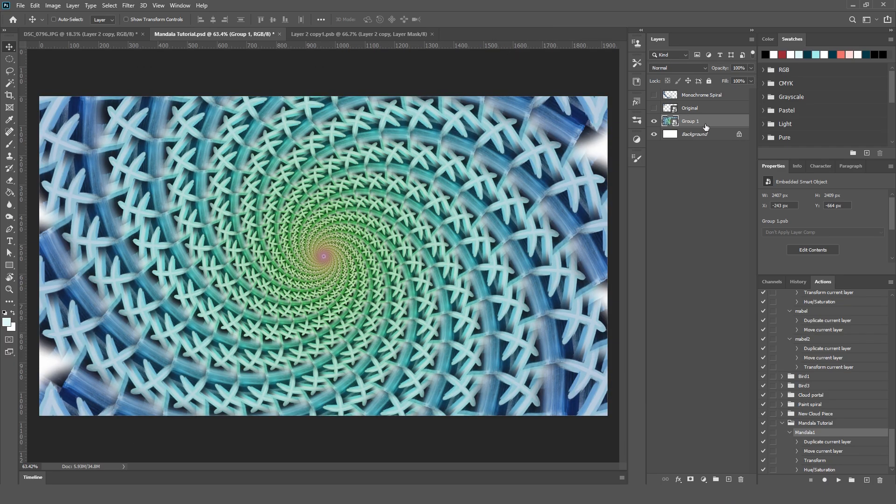
Duplicate the Group 1 smart object and compare the image with the copy and the Background hidden and shown.
drag(706, 127, 728, 480)
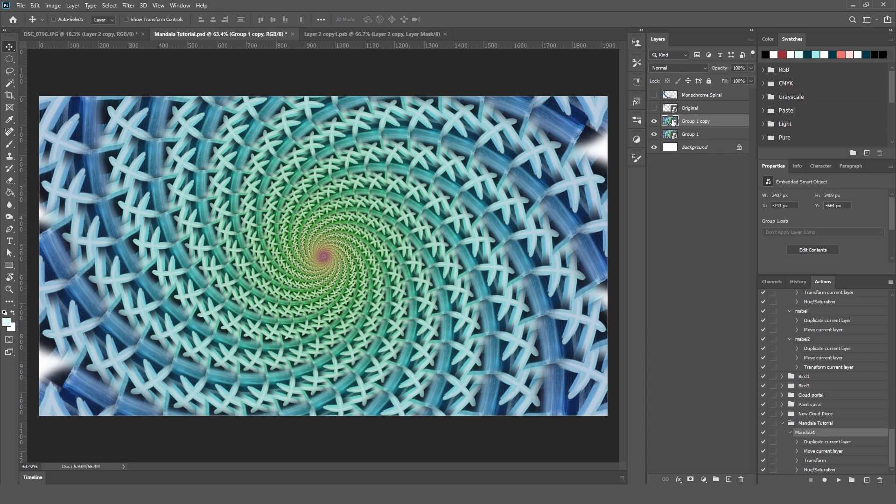
click(654, 122)
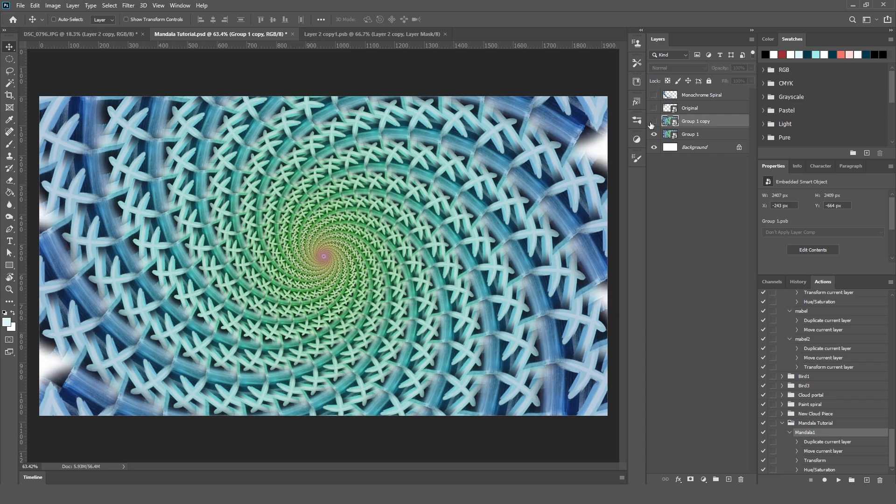
click(653, 122)
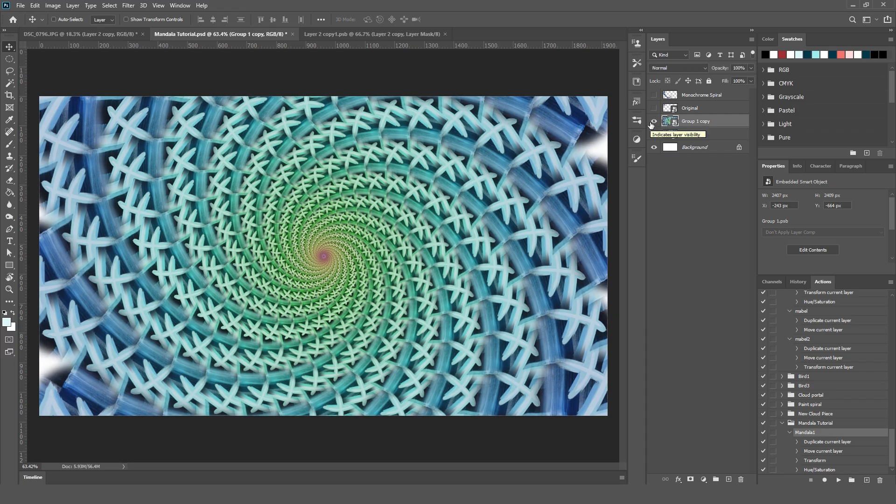
click(653, 123)
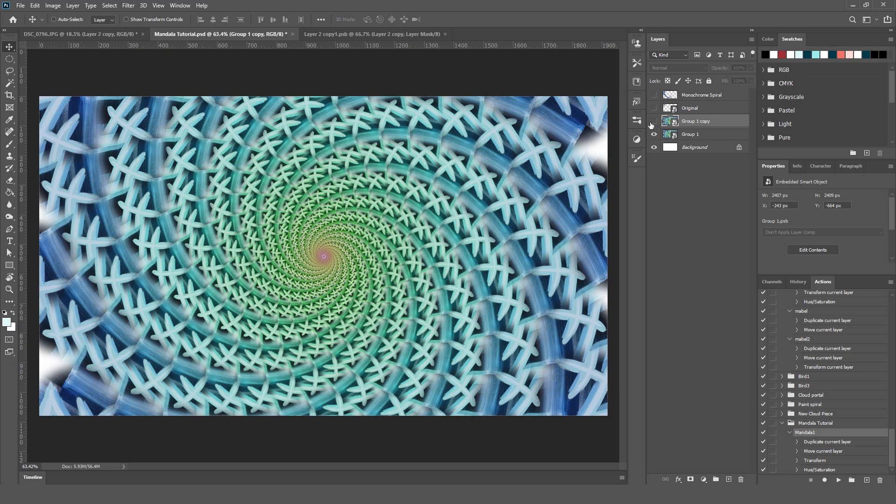
click(653, 148)
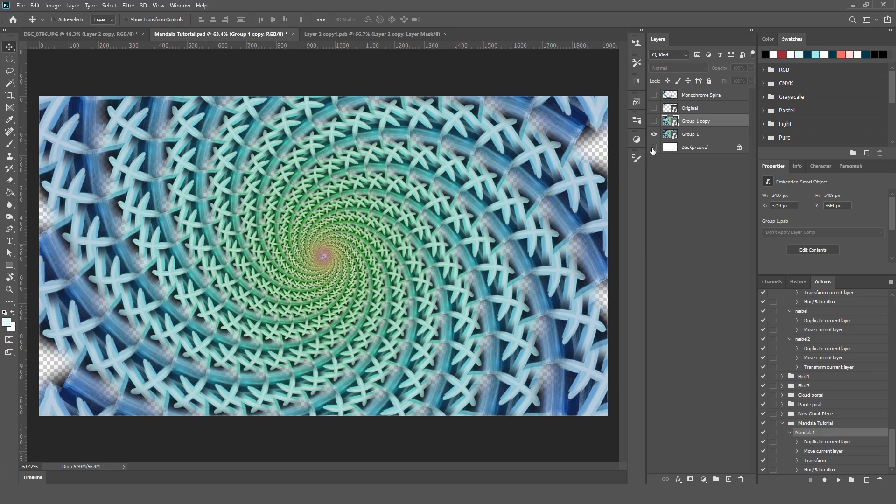
click(653, 148)
click(653, 122)
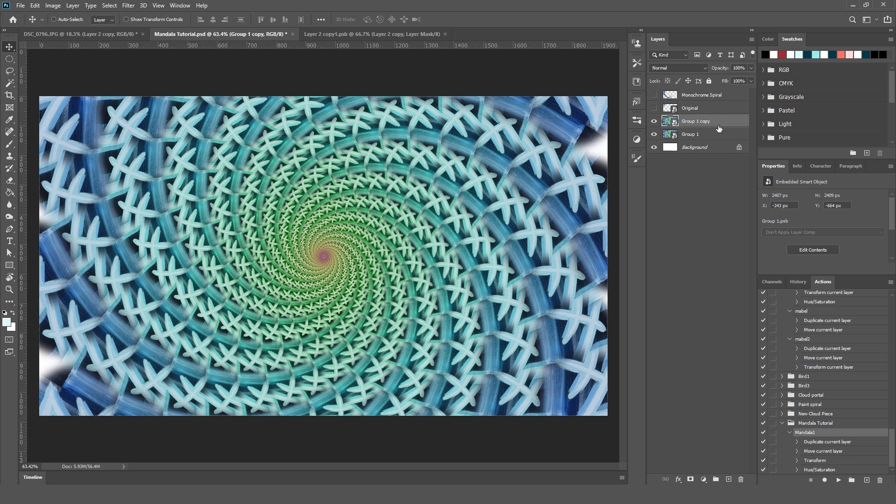
drag(735, 123, 729, 479)
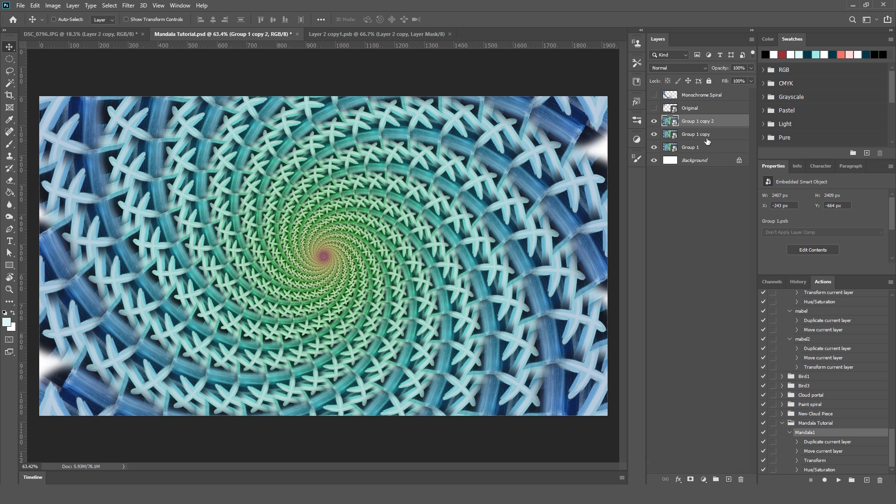
drag(705, 131, 729, 480)
key(ctrl+z)
key(ctrl+z)
key(ctrl+z)
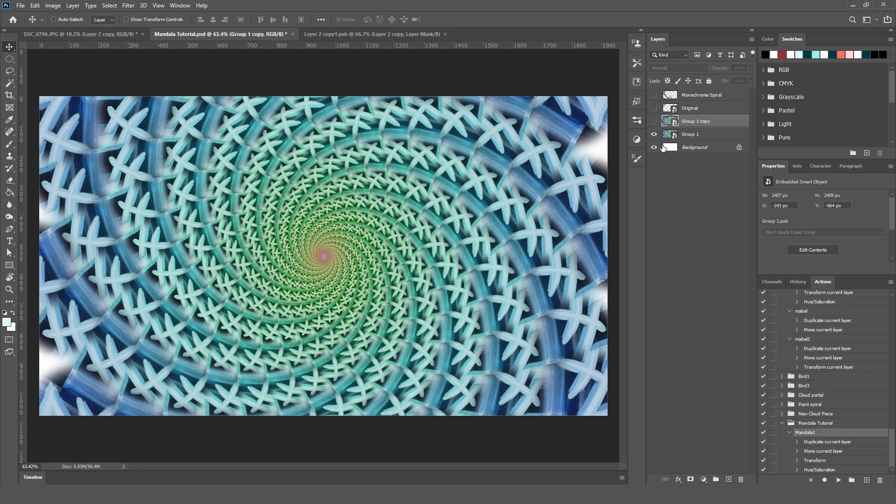
click(654, 121)
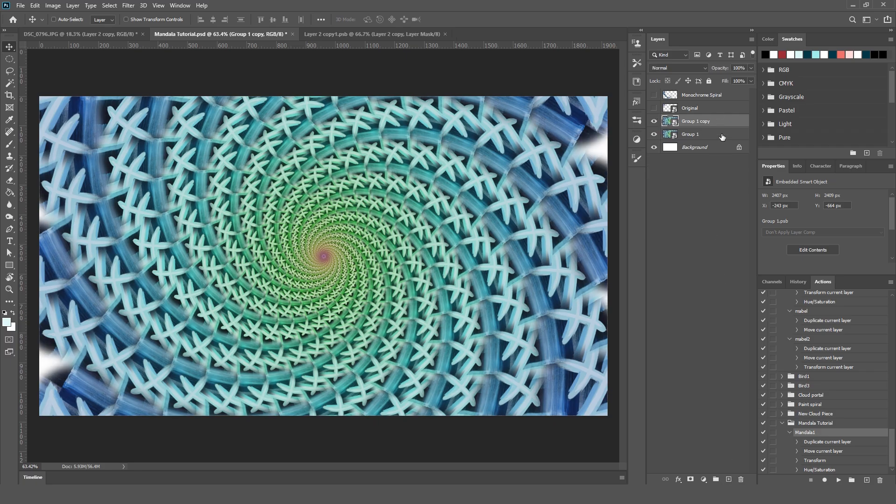
Flip Group 1 copy horizontally and compare it with the original spiral beneath by toggling its visibility.
click(36, 5)
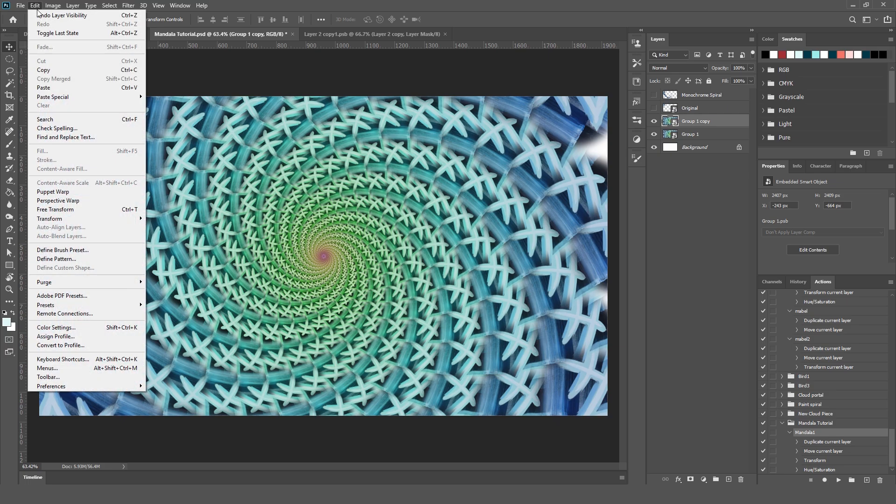
mouse_move(119, 221)
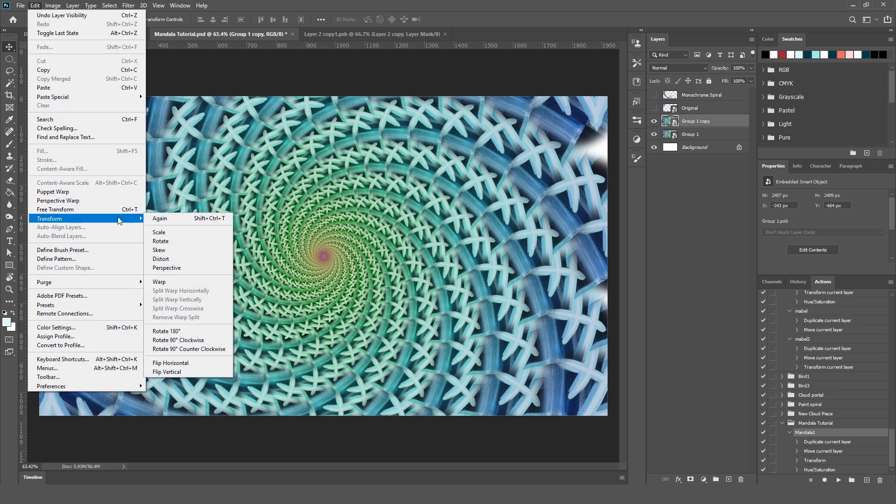
click(180, 363)
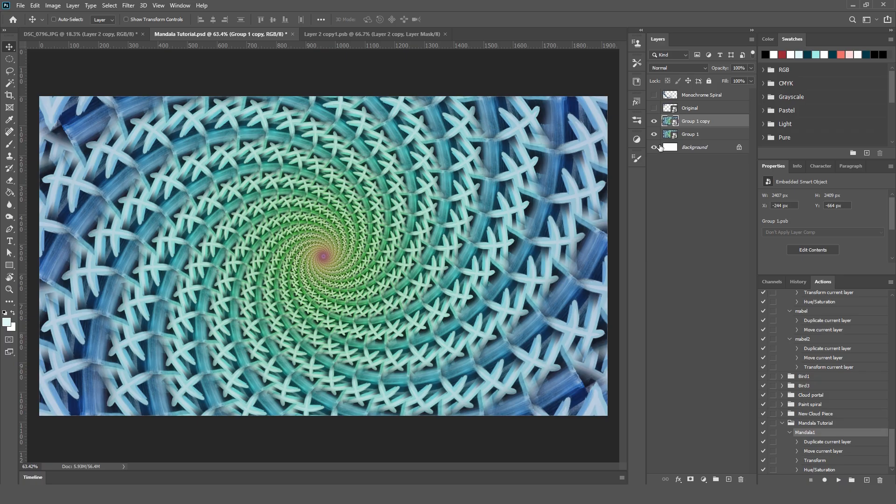
click(655, 122)
click(655, 121)
click(654, 121)
click(654, 121)
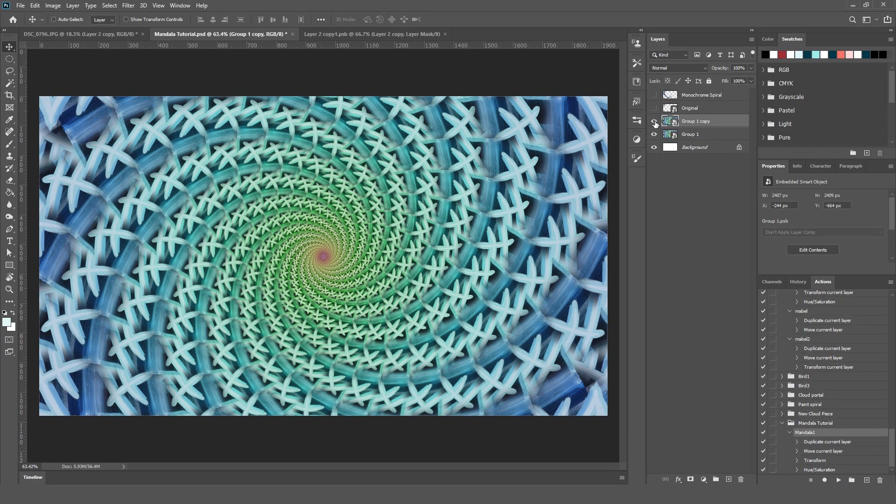
Try blending the flipped Group 1 copy over the original spiral at 50% opacity.
click(750, 68)
drag(746, 80, 729, 82)
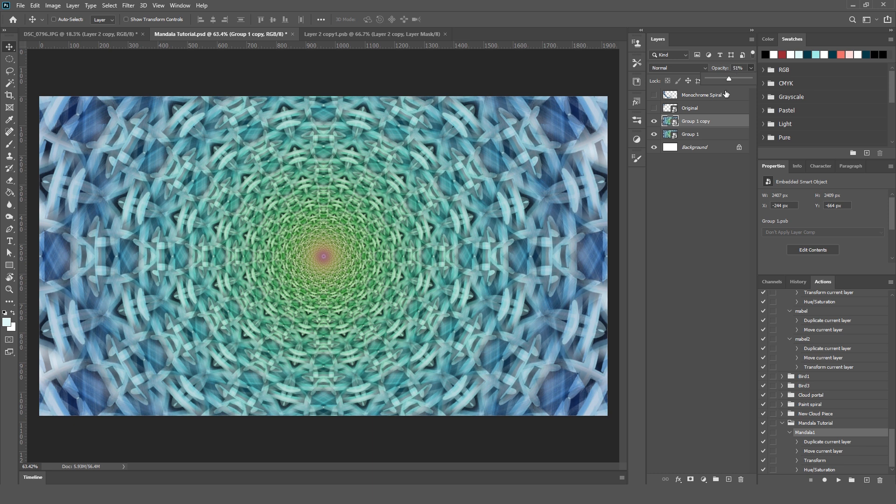
drag(740, 68, 701, 57)
text(50)
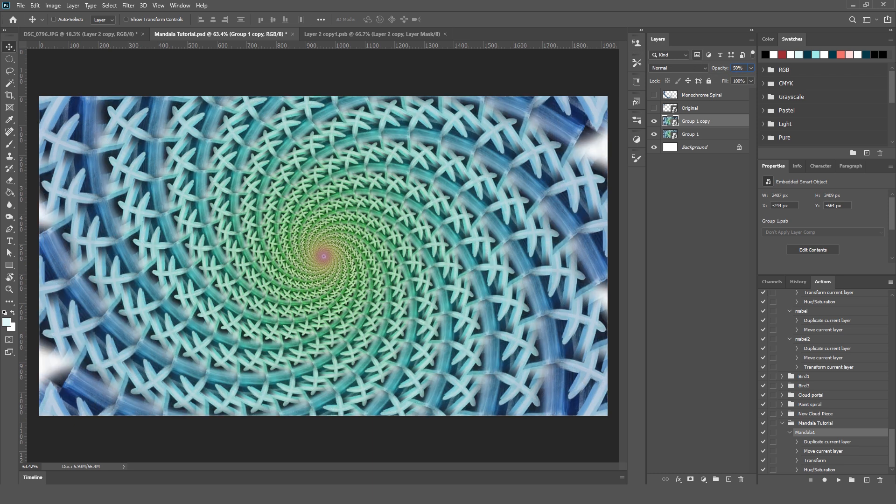
click(686, 245)
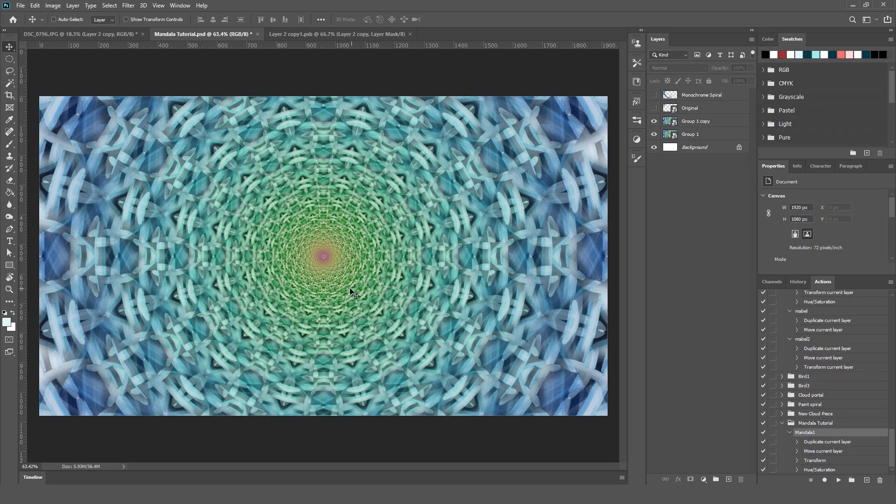
Set Group 1 copy to the Overlay blend mode at 100% opacity.
click(696, 122)
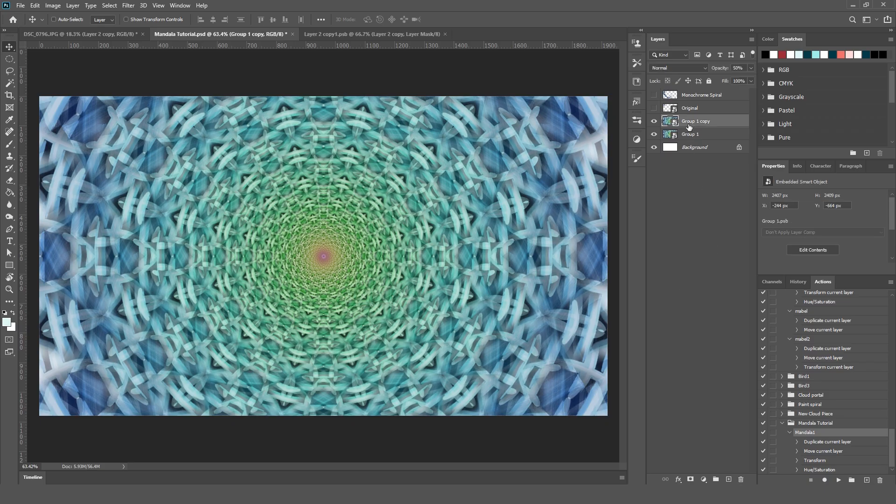
click(705, 68)
click(715, 75)
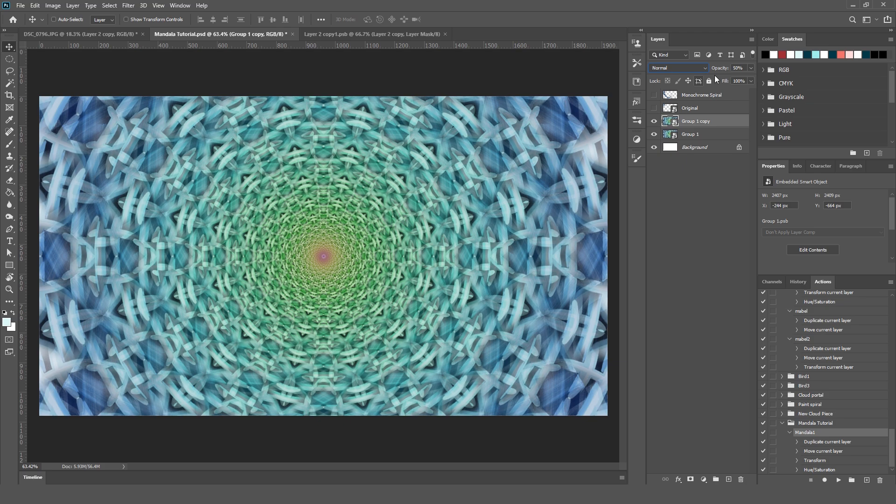
click(751, 68)
drag(730, 79, 776, 80)
click(685, 70)
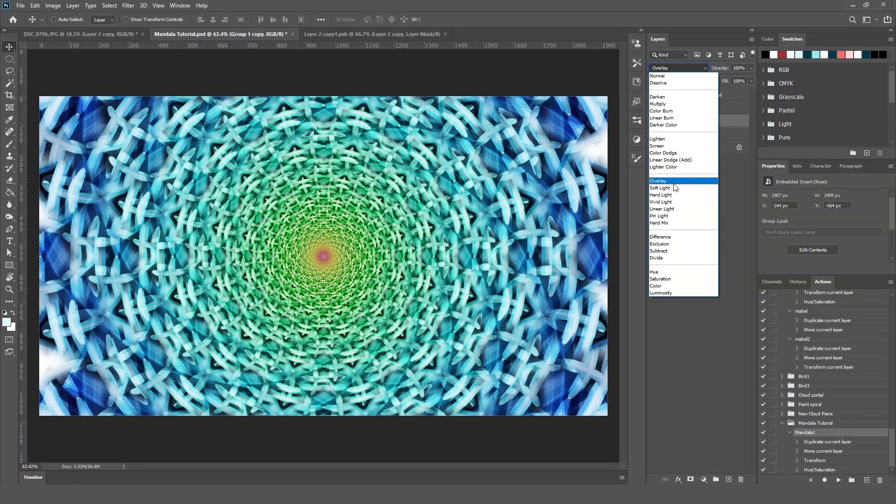
click(674, 184)
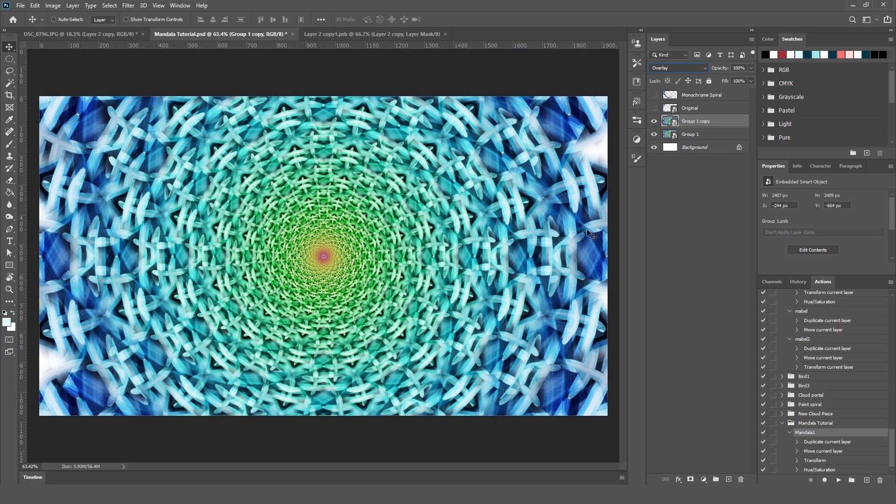
Set Group 1 copy's blend mode to Normal and deselect the layer.
click(699, 72)
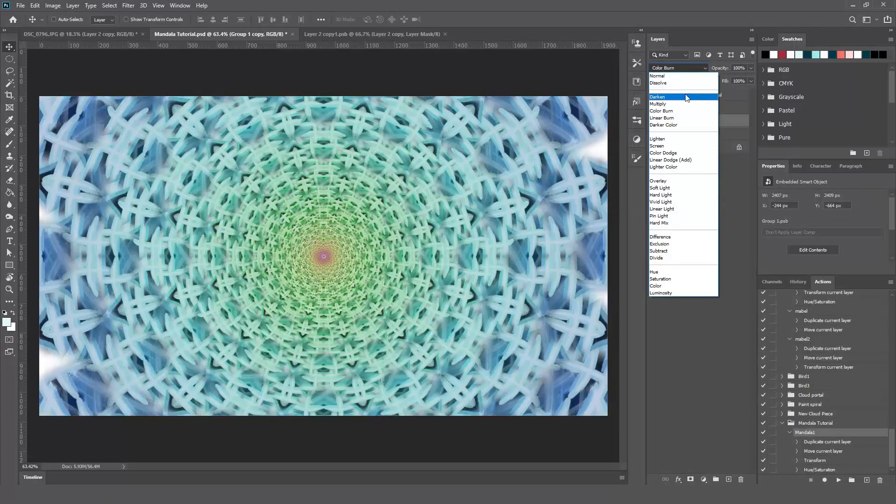
click(680, 76)
click(679, 172)
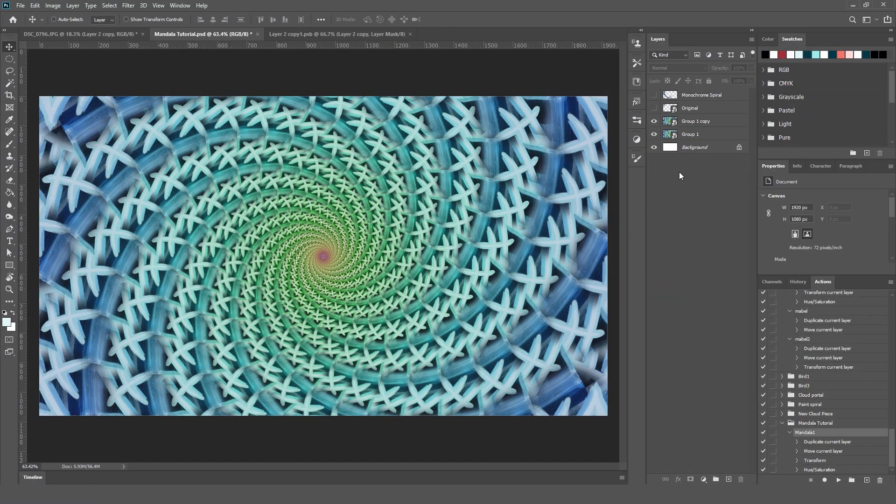
Select Group 1 copy and add a canvas guide layout with two columns and two rows.
click(698, 122)
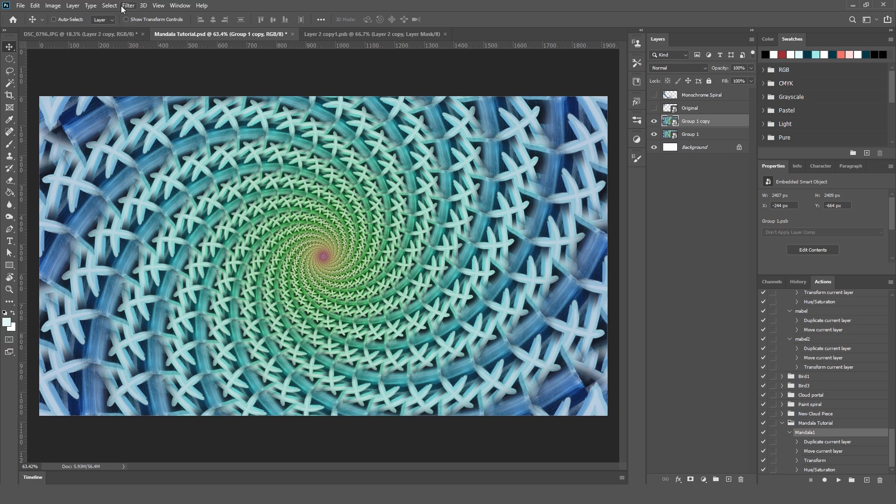
click(158, 6)
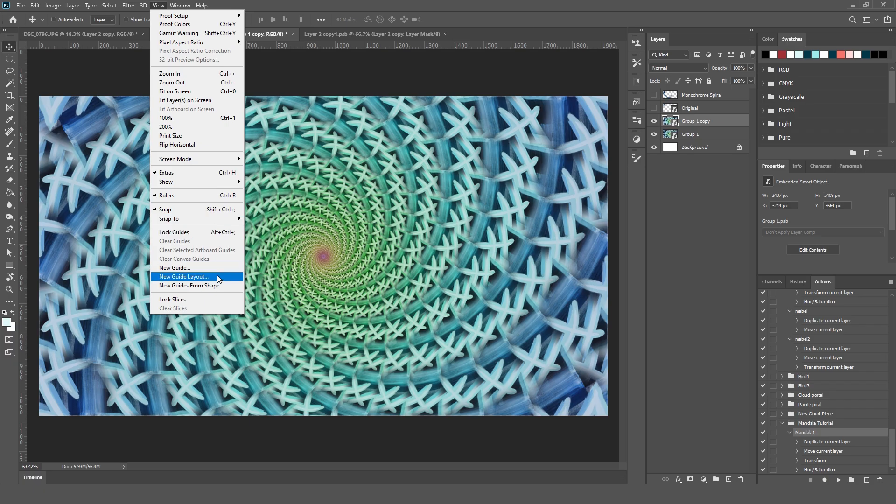
click(184, 276)
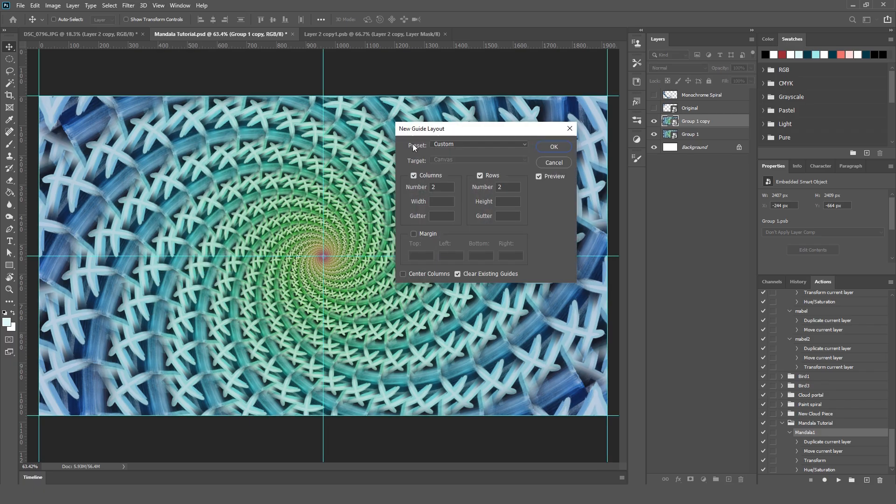
drag(460, 129, 464, 114)
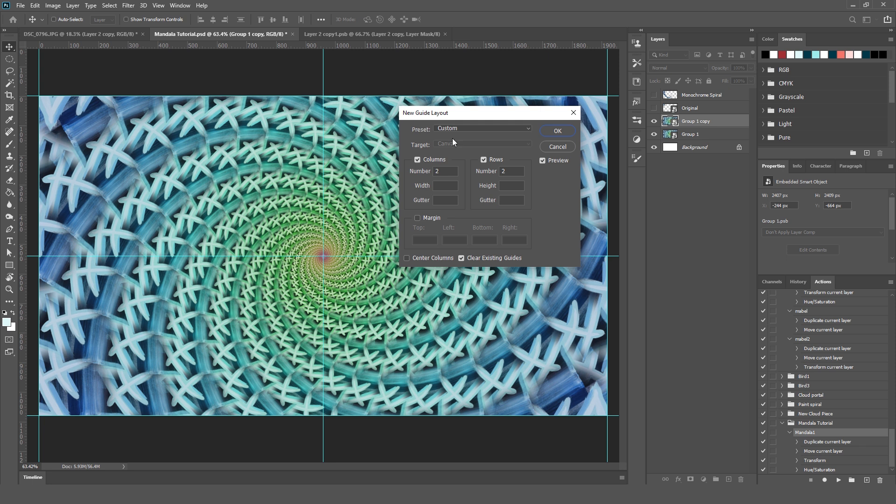
click(553, 129)
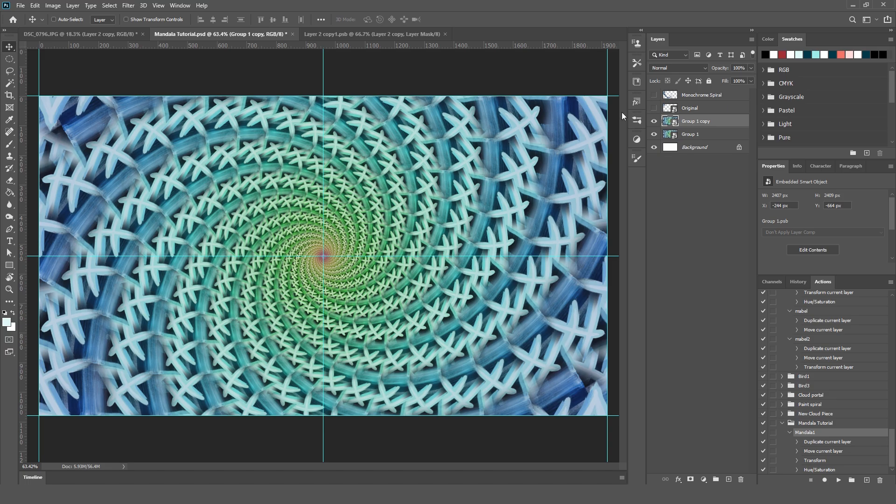
Select the left half of the canvas along the guides with the Rectangular Marquee and use it as Group 1 copy's layer mask.
key(m)
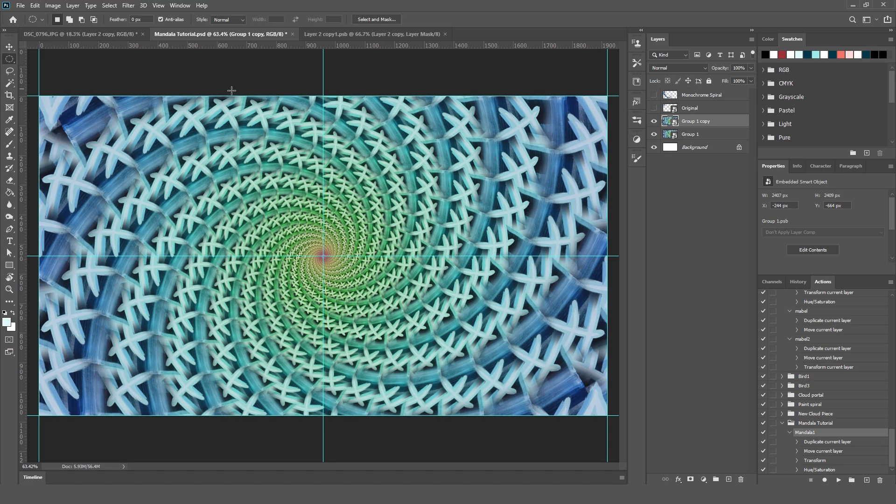
right_click(10, 60)
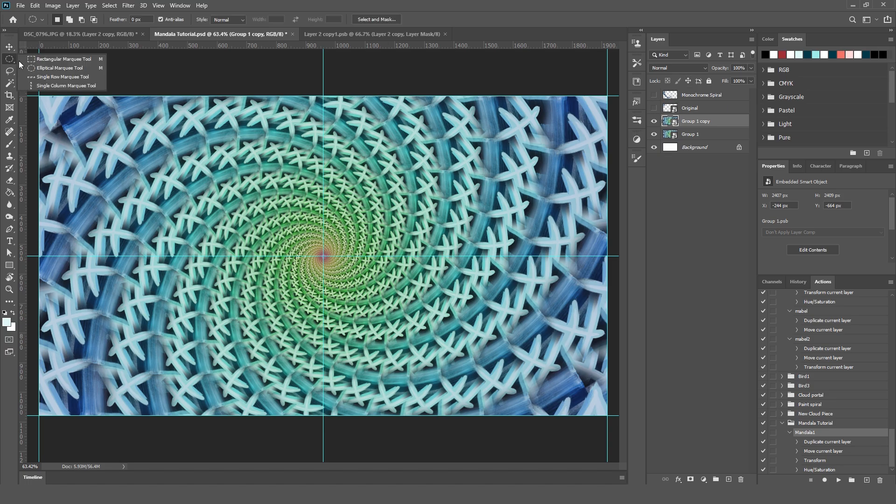
click(44, 59)
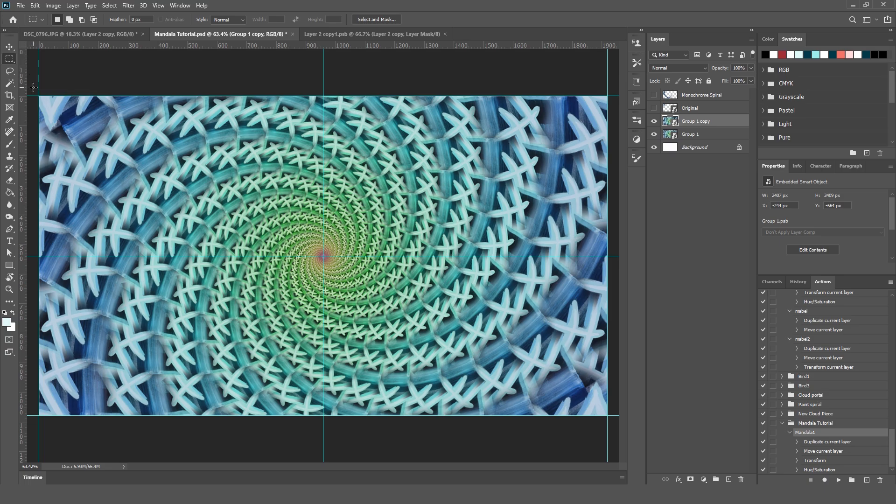
drag(40, 96, 323, 415)
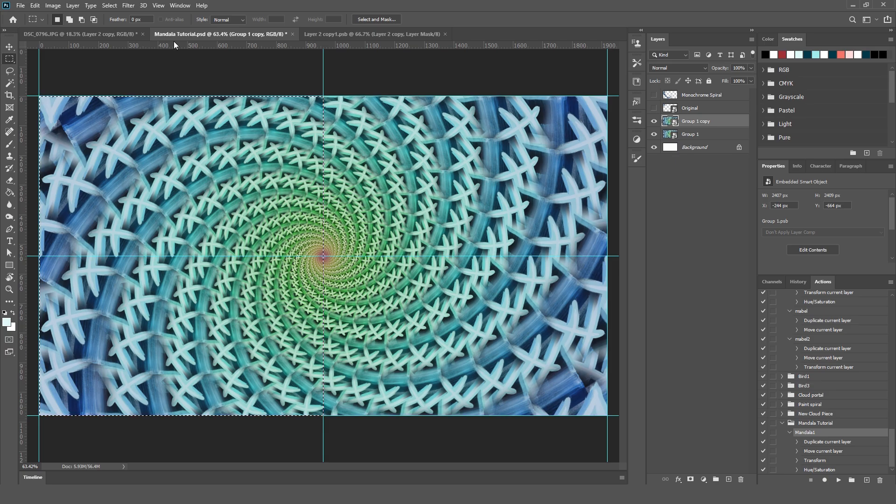
click(157, 6)
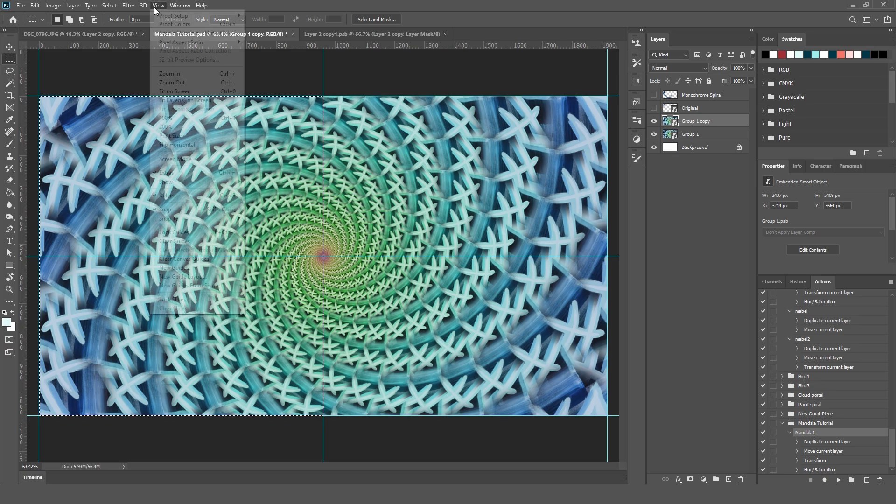
click(194, 209)
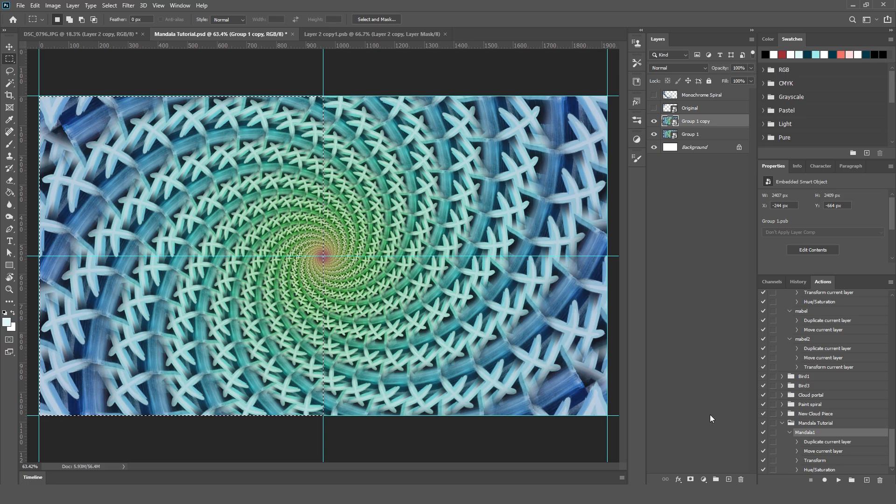
click(690, 479)
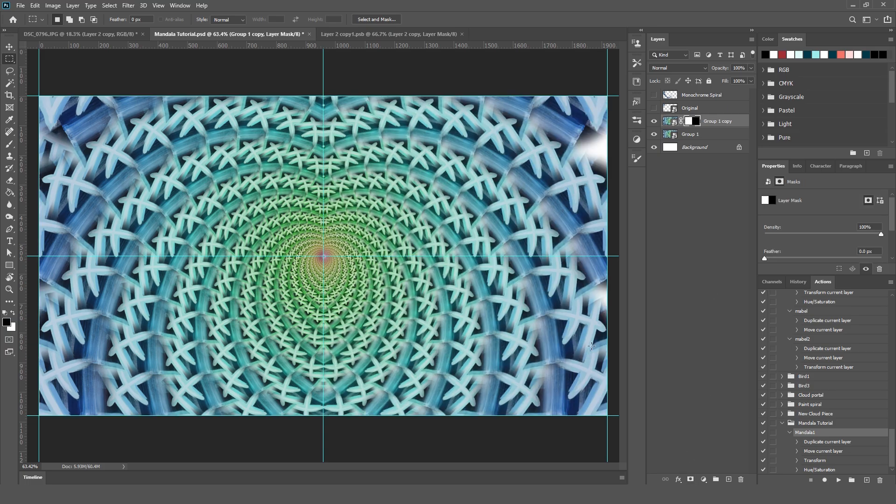
click(690, 223)
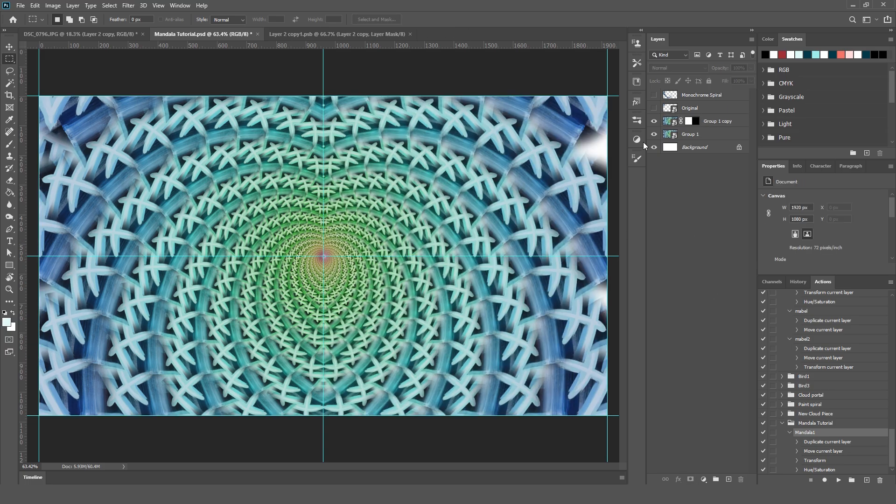
Hide the guides and invert the layer mask on Group 1 copy.
click(157, 5)
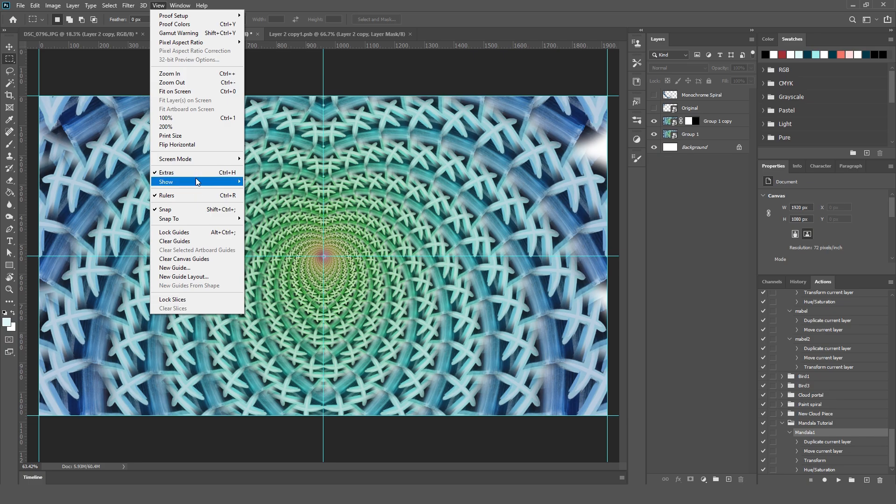
mouse_move(197, 182)
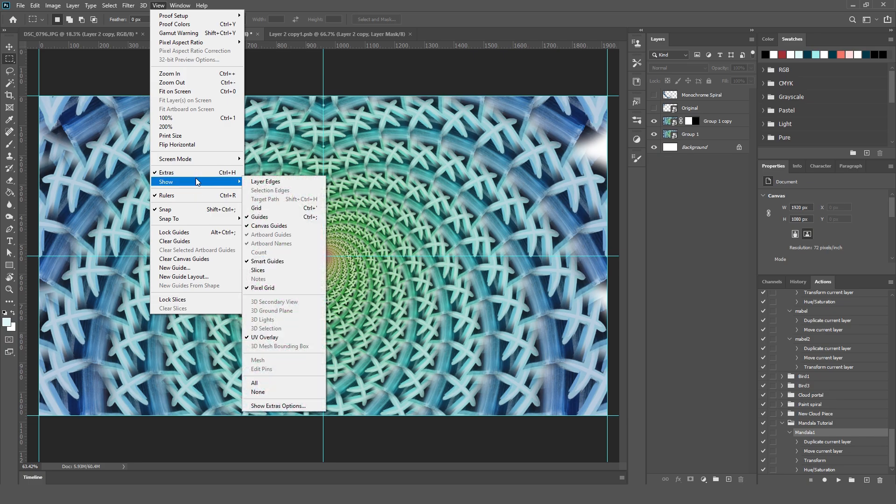
click(306, 217)
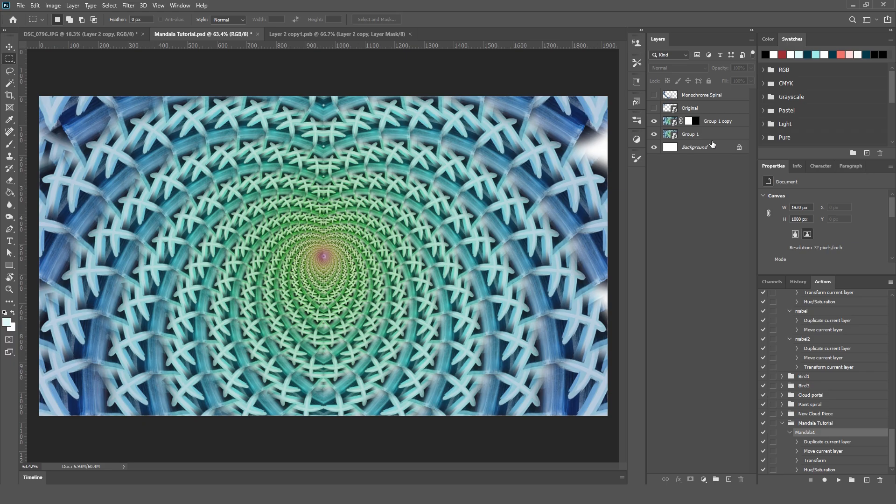
click(693, 123)
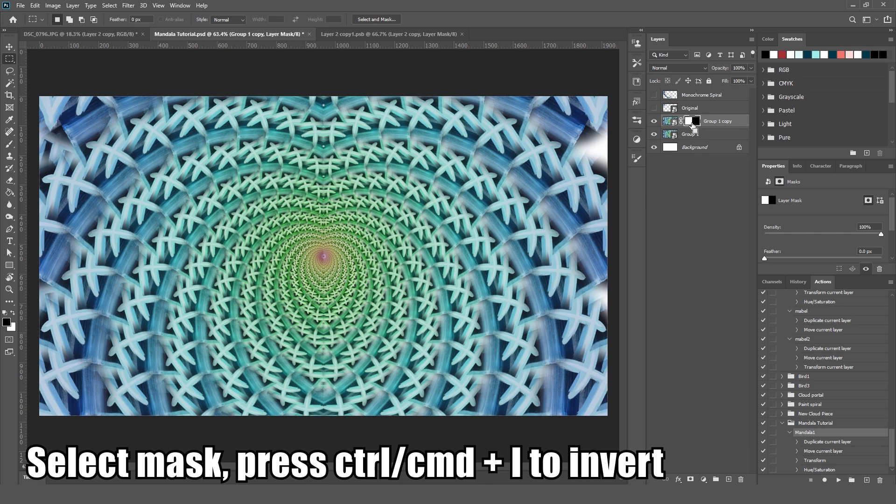
key(ctrl+i)
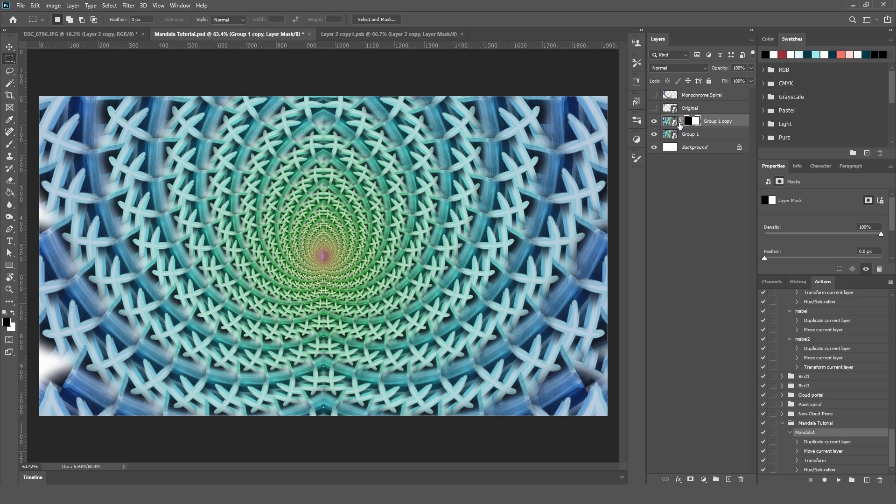
Hide Group 1 copy and Group 1, and show the Monochrome Spiral layer as the active layer.
click(654, 121)
click(654, 135)
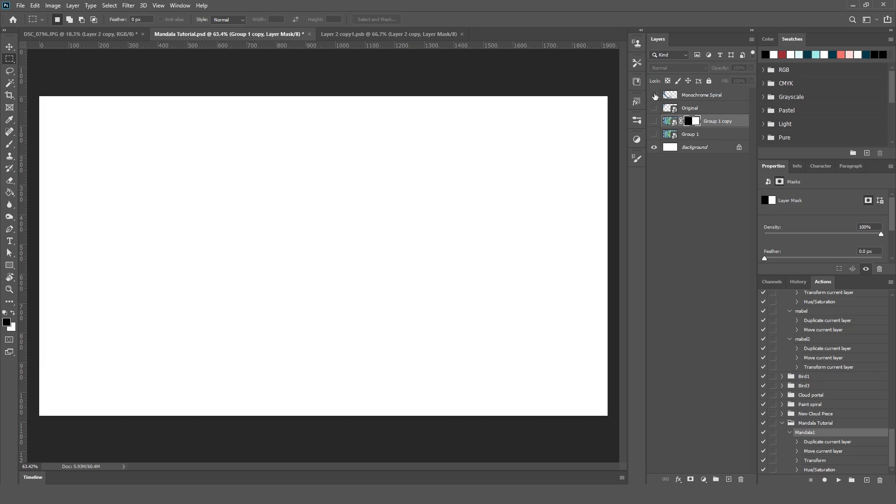
click(654, 95)
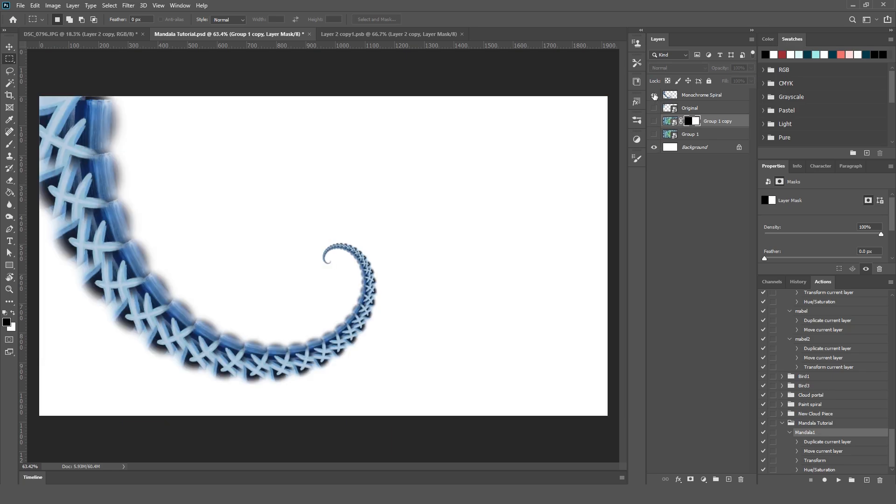
click(725, 97)
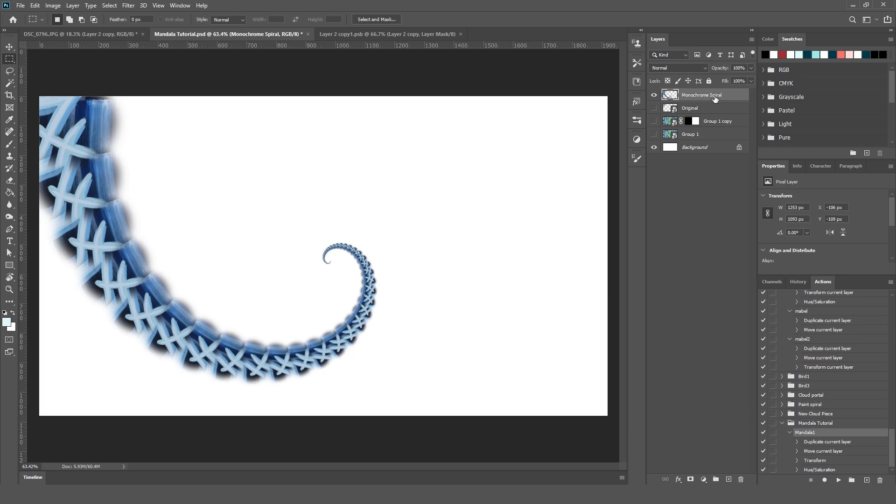
Duplicate Monochrome Spiral and put the copy into Free Transform with its anchor point at the spiral's inner tip.
drag(714, 98, 729, 479)
scroll(306, 257, up, 6)
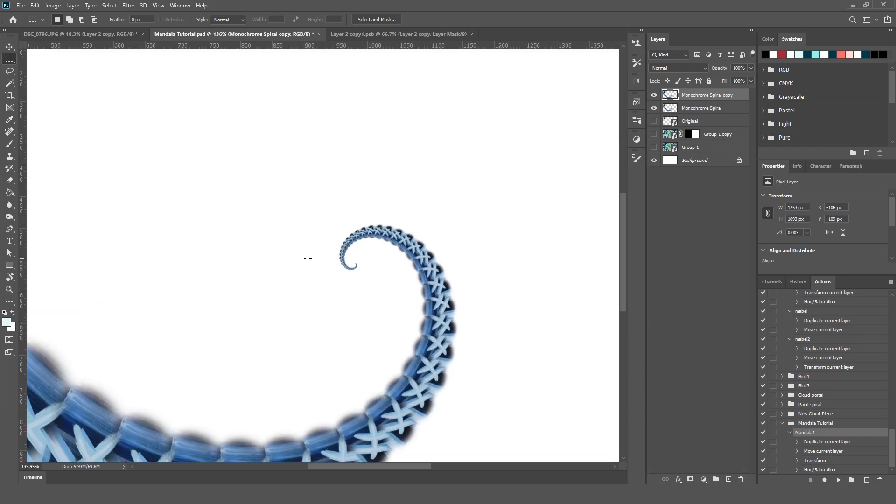
scroll(476, 297, up, 3)
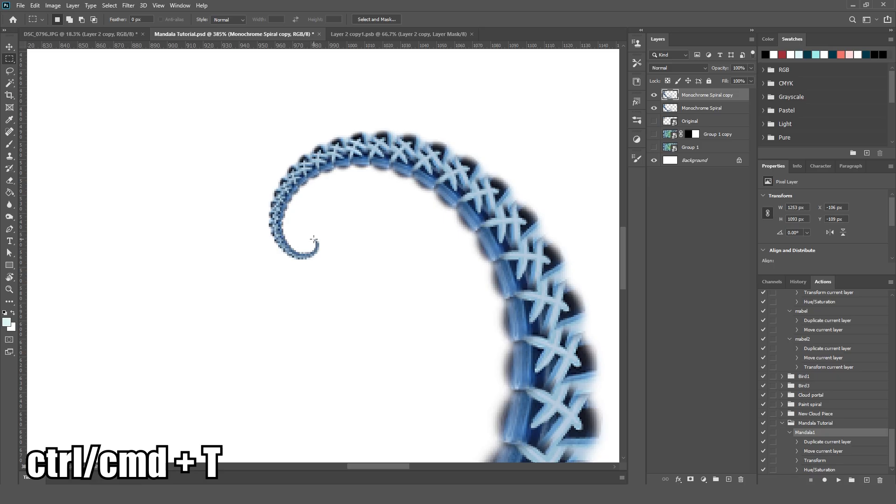
key(ctrl+t)
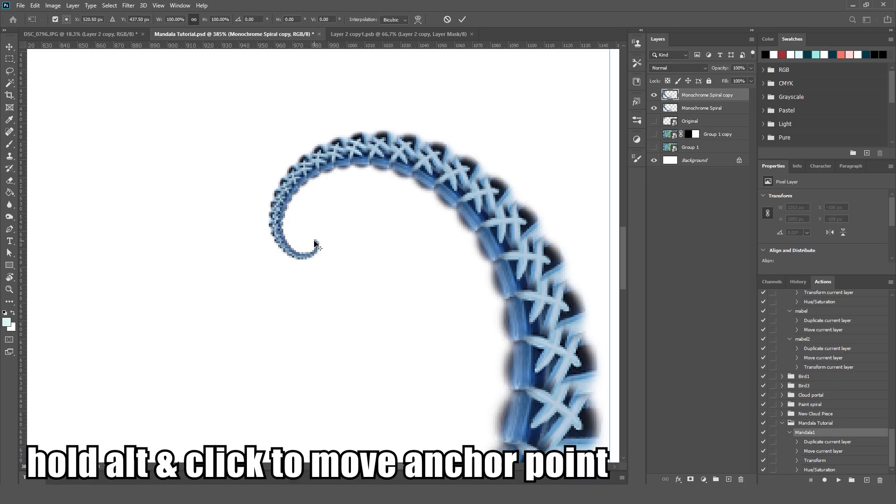
alt+click(315, 246)
scroll(315, 308, down, 1)
scroll(315, 322, down, 5)
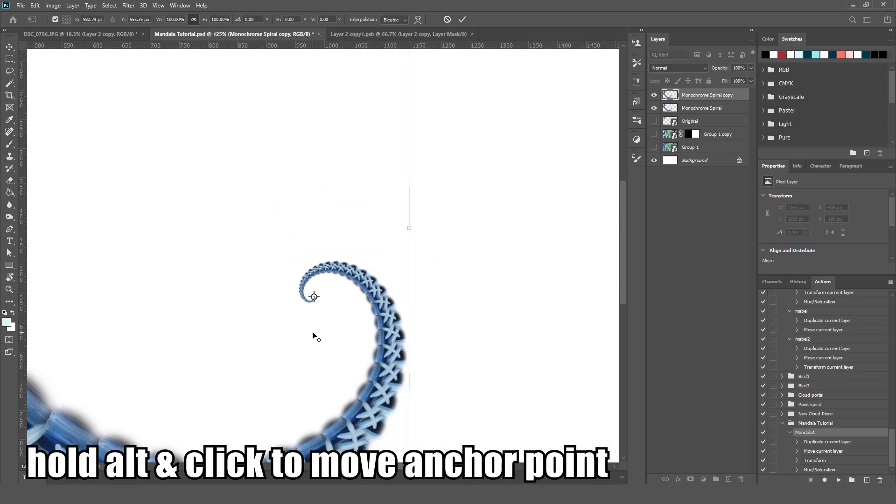
scroll(404, 356, down, 1)
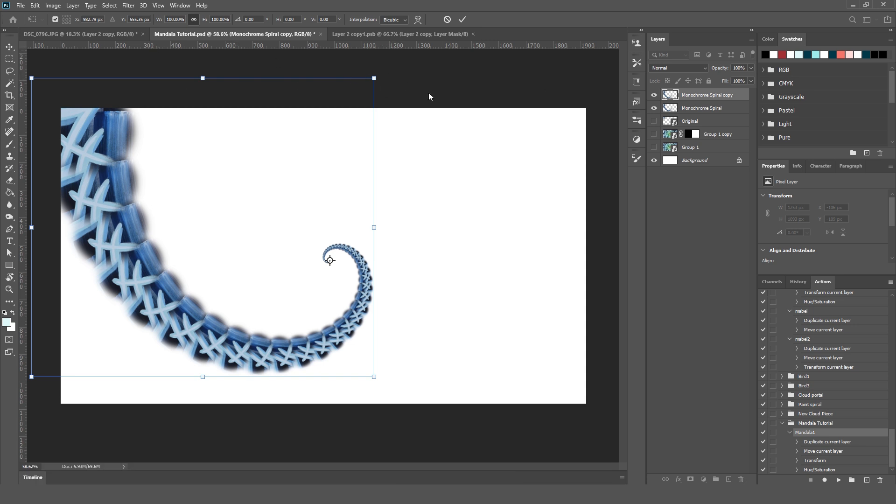
Rotate the spiral copy by 20° about its inner tip and compare it briefly with Group 1 shown beneath.
drag(379, 77, 447, 112)
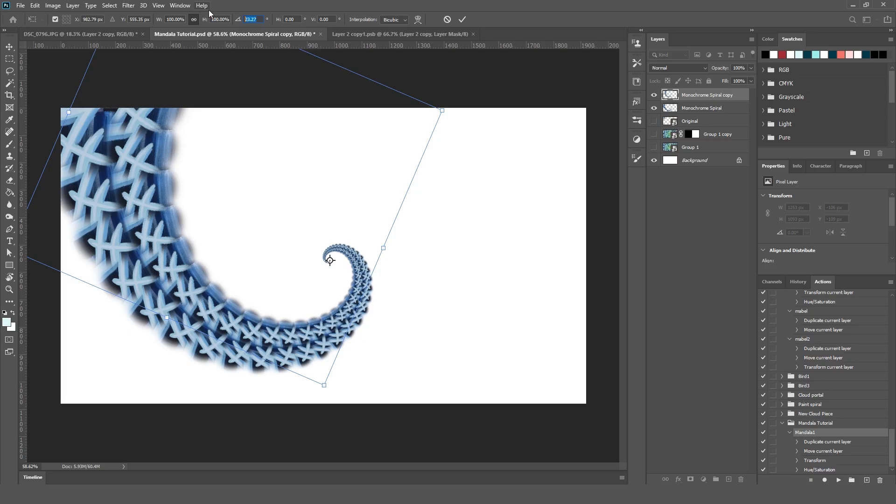
text(20)
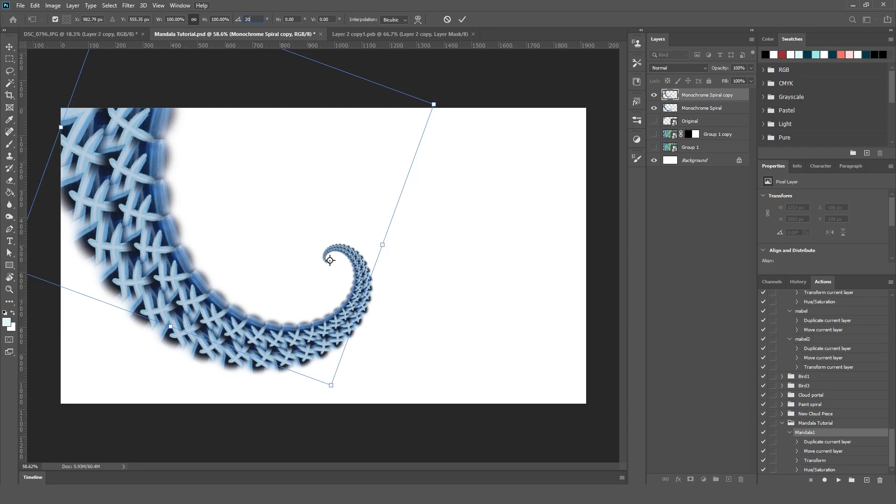
key(Return)
key(Return)
key(m)
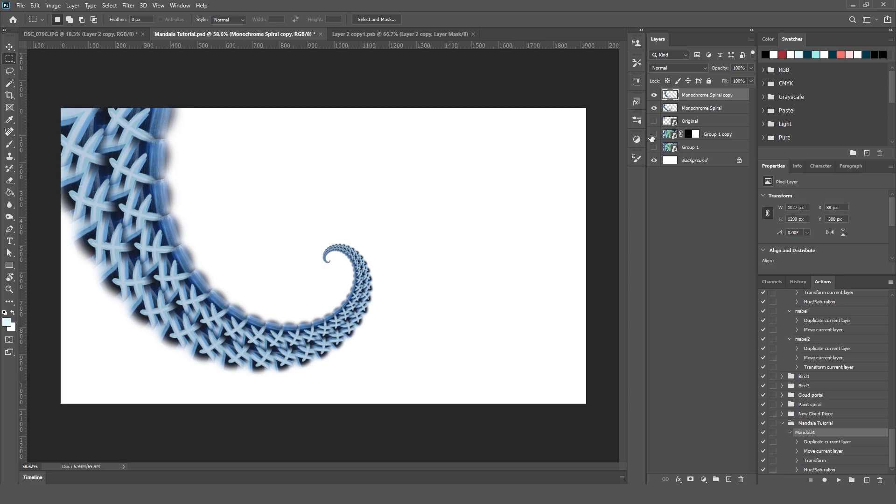
click(654, 147)
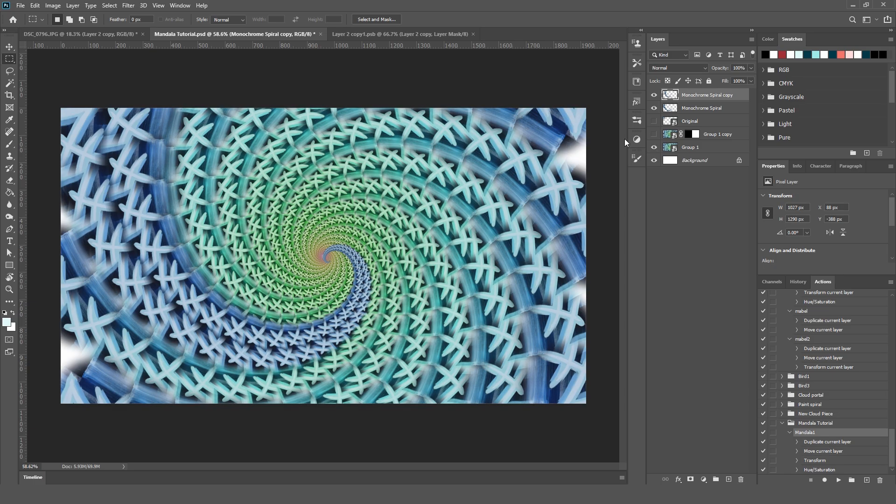
click(654, 147)
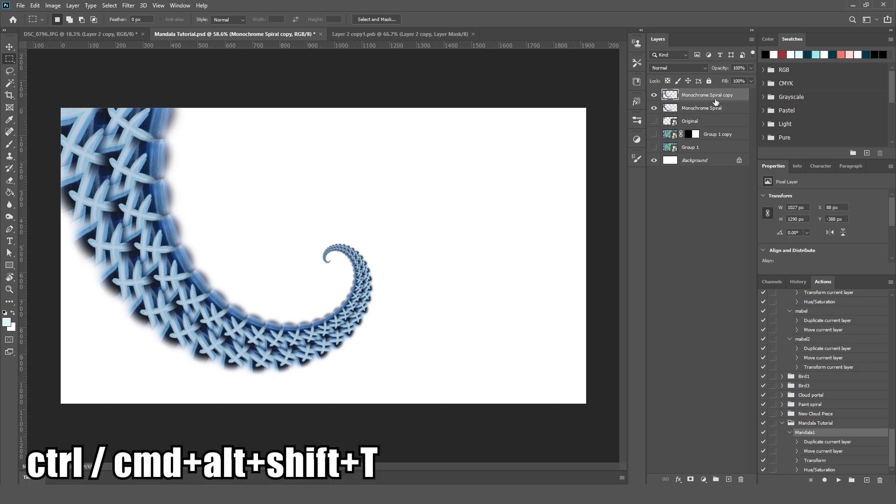
Repeat the duplicate-and-rotate transform of the spiral in 20° increments until 17 copies complete the full circle.
key(ctrl+alt+shift+t)
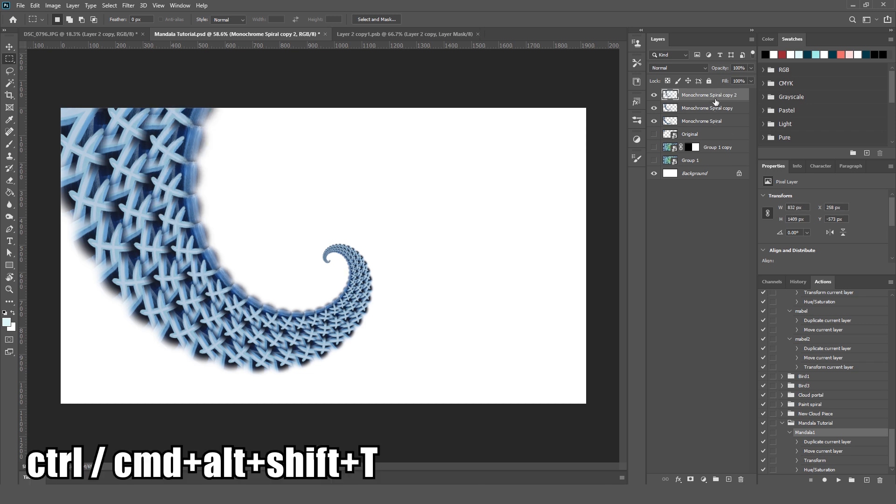
key(ctrl+alt+shift+t)
key(ctrl+alt+shift+t)
key(ctrl+alt+shift+t)
key(ctrl+alt+shift+t)
key(ctrl+alt+shift+t)
key(ctrl+alt+shift+t)
key(ctrl+alt+shift+t)
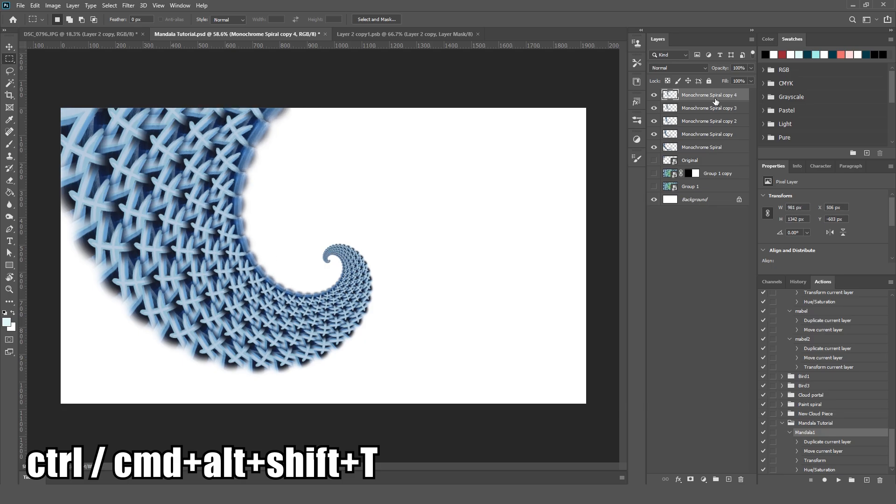
key(ctrl+alt+shift+t)
key(ctrl+alt+shift+t)
key(ctrl+alt+shift+t)
key(ctrl+alt+shift+t)
key(ctrl+alt+shift+t)
key(ctrl+alt+shift+t)
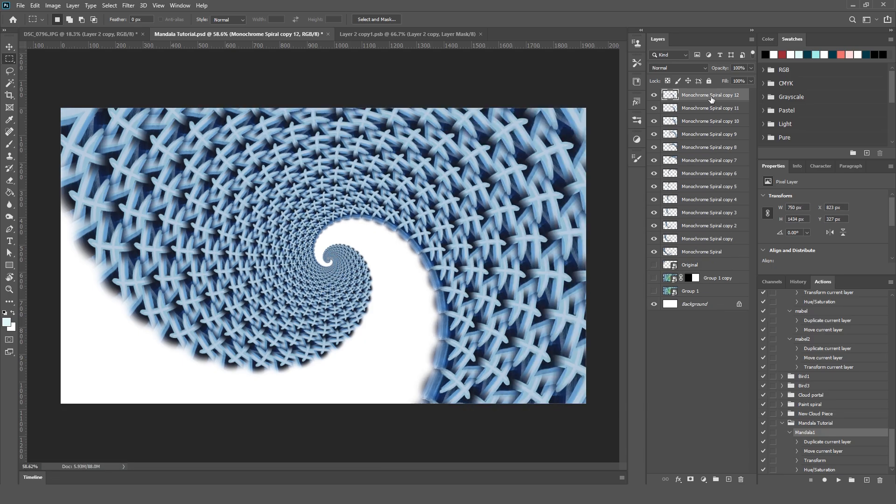
key(ctrl+alt+shift+t)
key(ctrl+alt+shift+t)
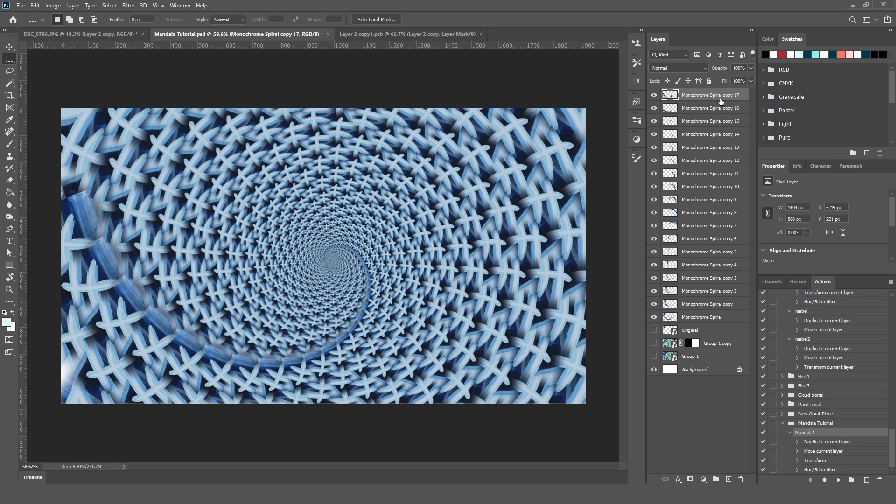
Duplicate Monochrome Spiral copy 17 and place the duplicate directly beneath the Monochrome Spiral layer, checking the overlap by toggling copy 17's visibility.
click(654, 96)
click(654, 96)
drag(700, 97, 729, 480)
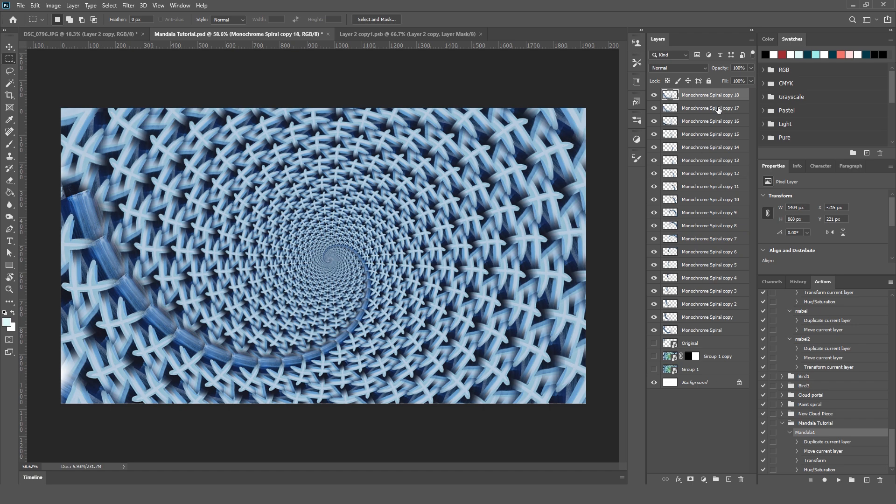
drag(711, 95, 724, 335)
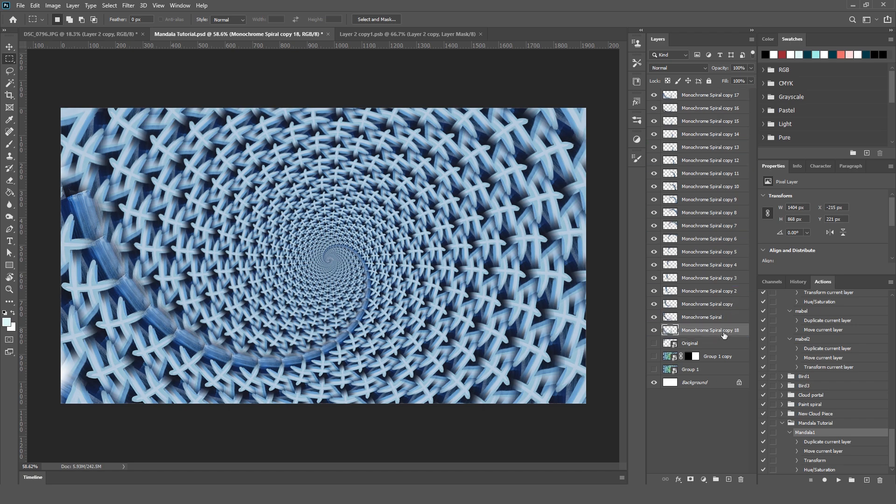
click(654, 95)
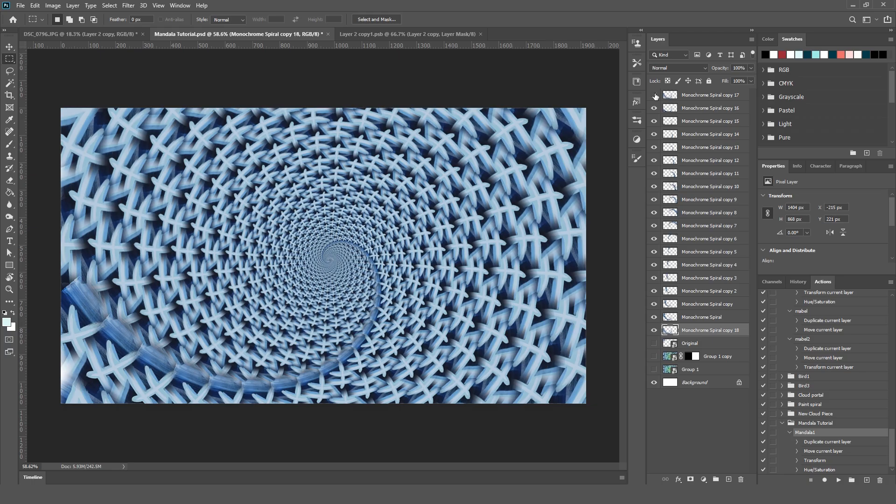
click(654, 96)
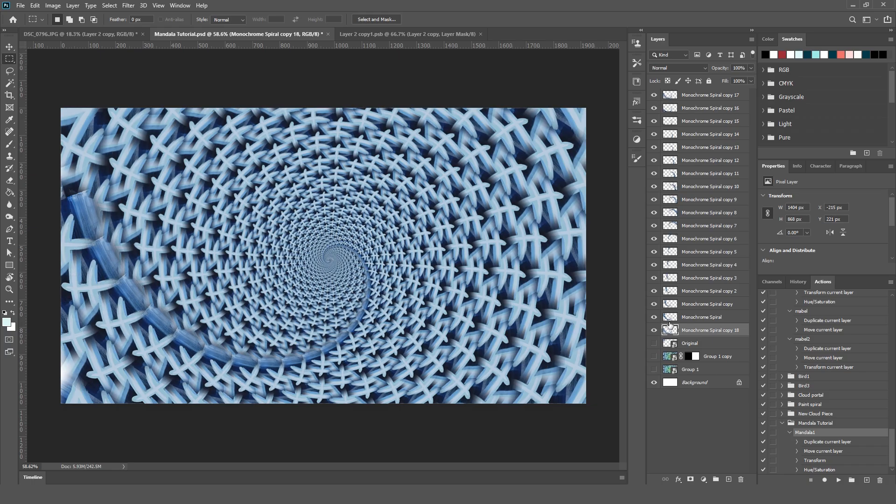
Load Monochrome Spiral's outline as a selection, add it as a layer mask on Monochrome Spiral copy 17, and invert the mask.
click(707, 321)
click(655, 318)
click(655, 317)
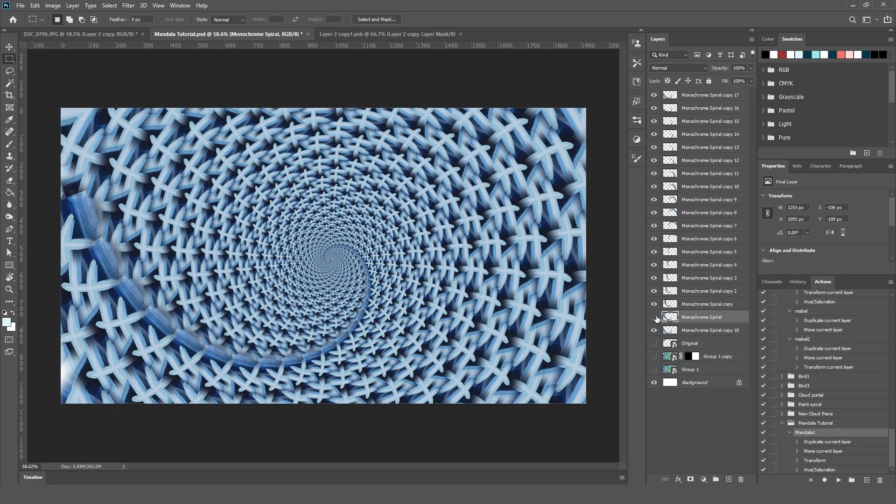
click(655, 318)
click(655, 318)
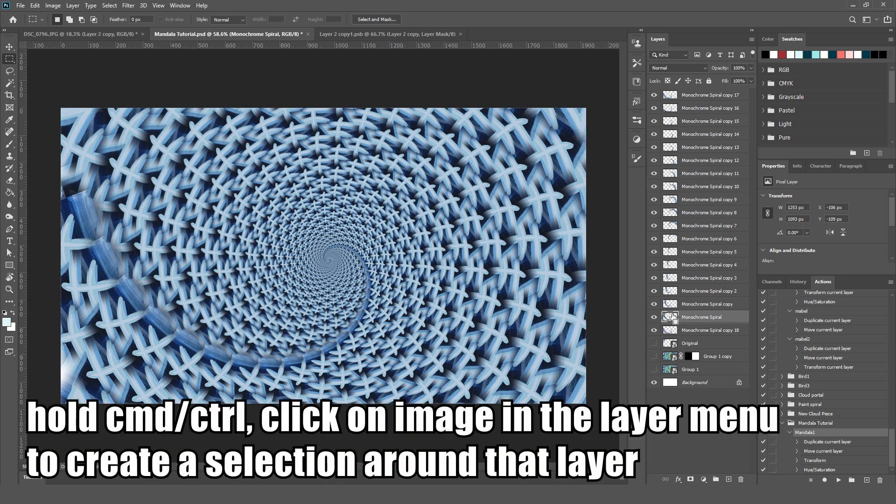
ctrl+click(672, 318)
click(710, 96)
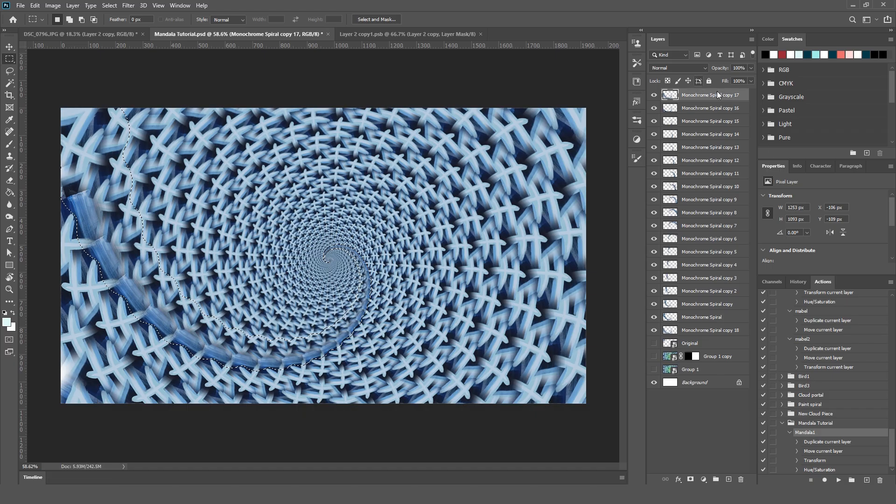
click(691, 479)
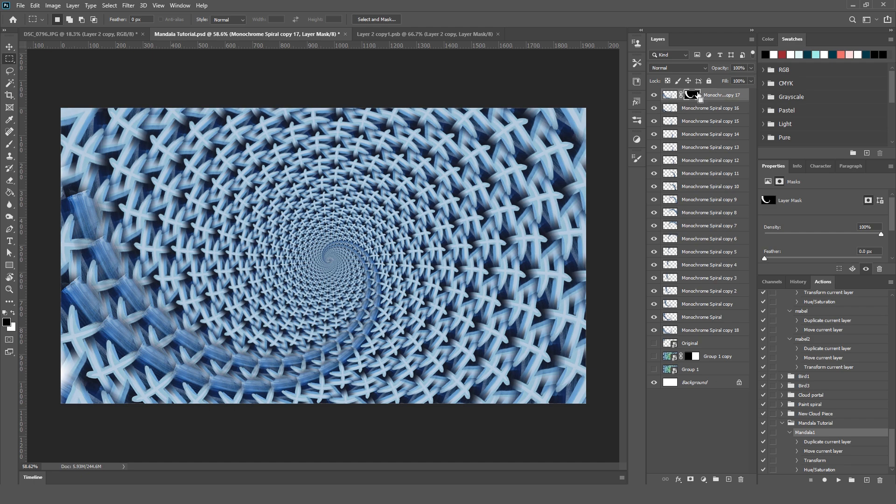
key(ctrl+i)
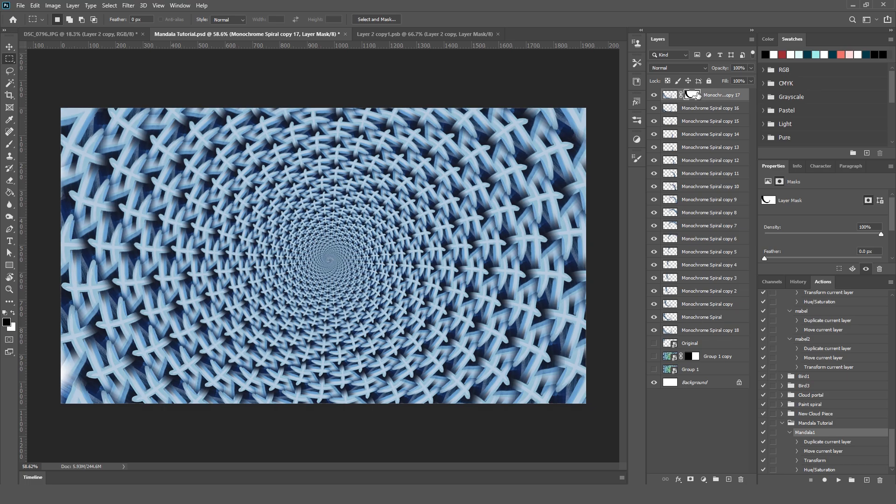
Compare the mandala with Monochrome Spiral copy 18 hidden and shown, and make that layer active.
click(654, 331)
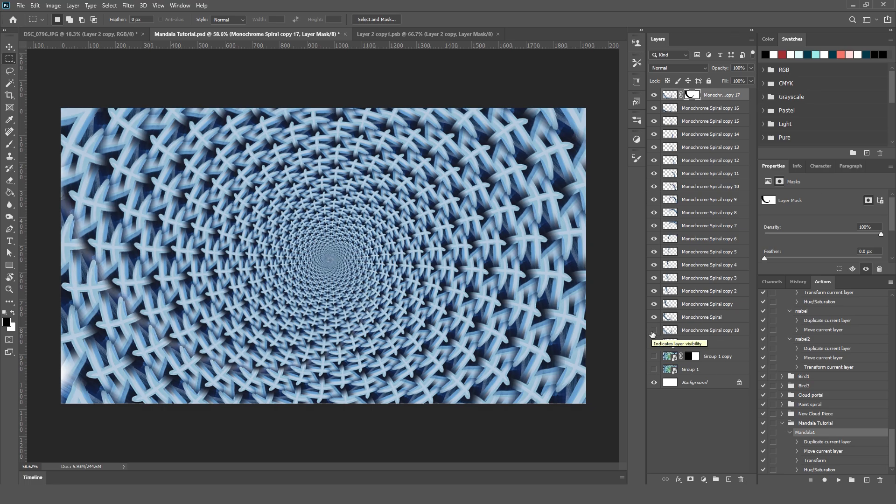
click(653, 332)
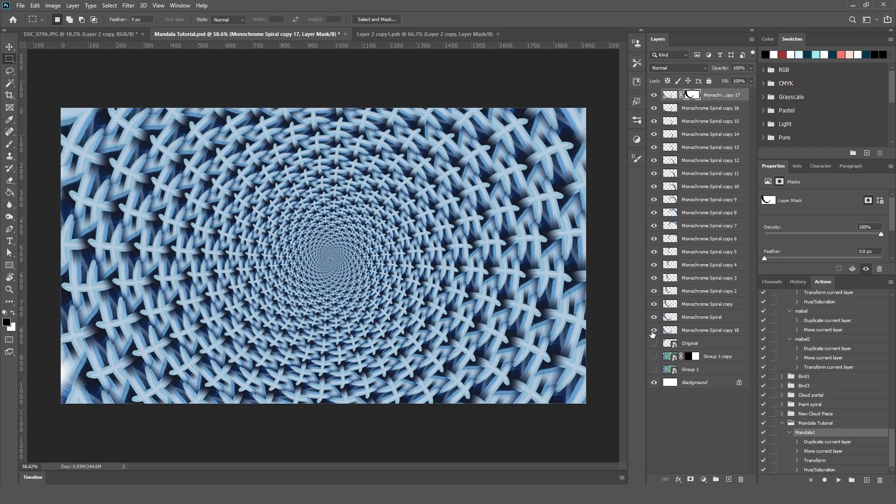
click(658, 331)
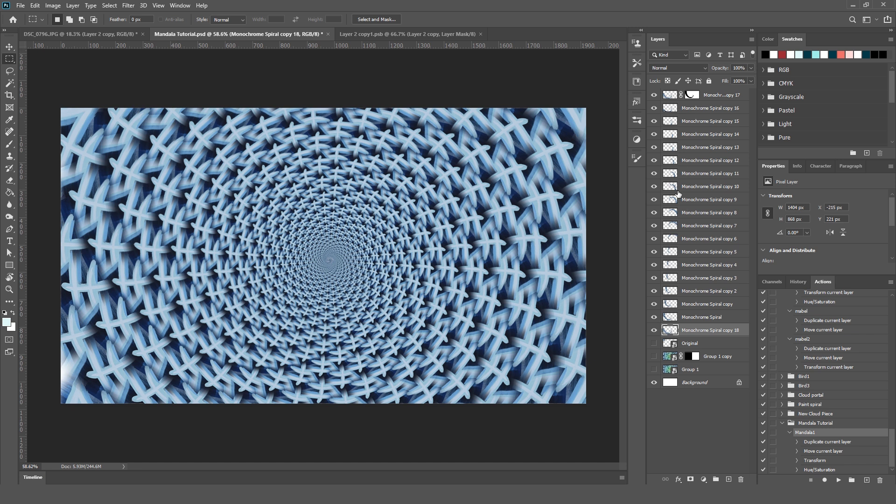
Examine the finished mandala in full-screen mode with the rulers hidden, and return to the standard screen.
scroll(353, 276, up, 2)
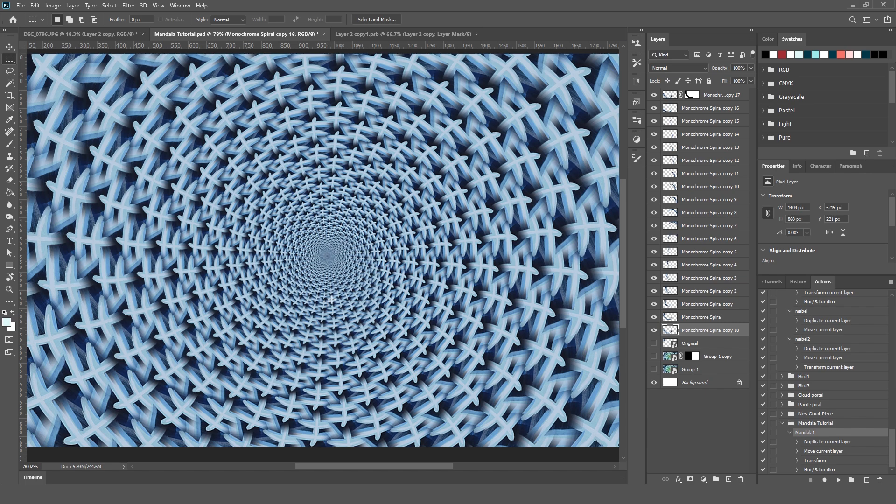
key(f)
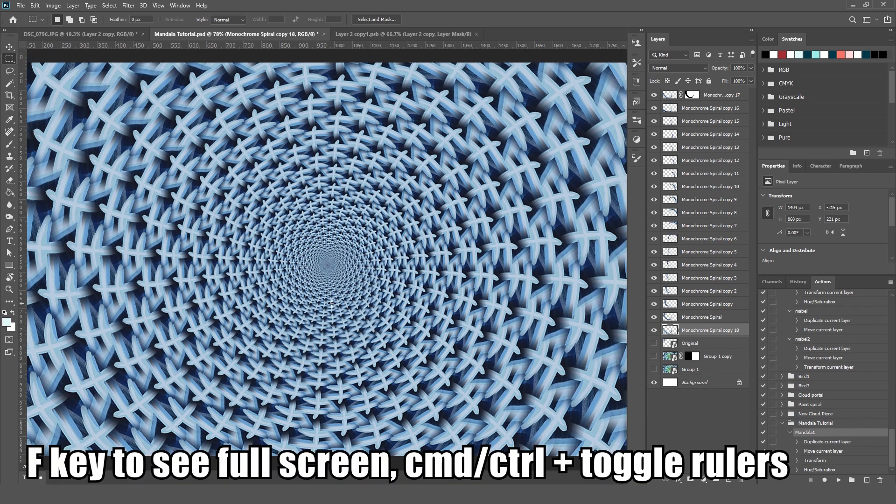
key(f)
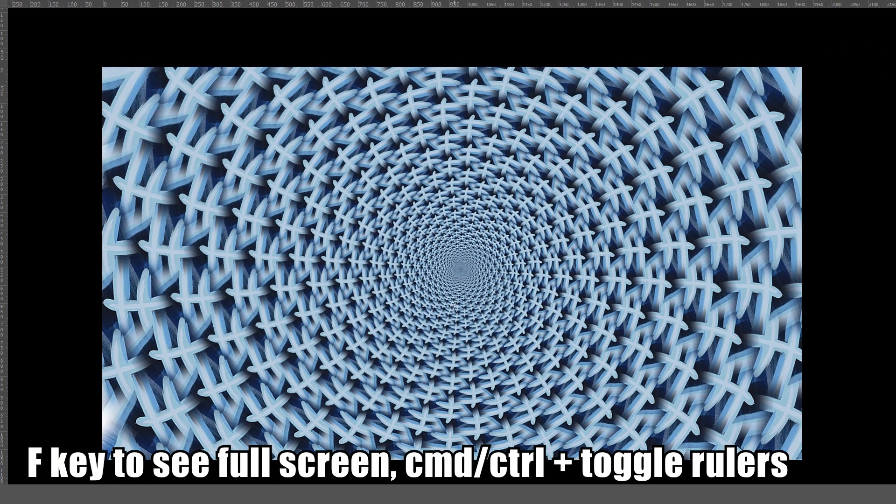
key(ctrl+r)
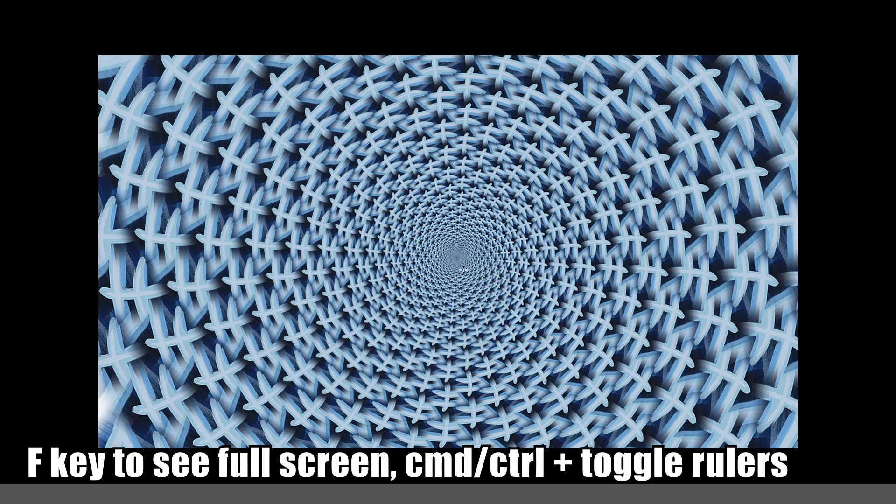
scroll(463, 271, up, 1)
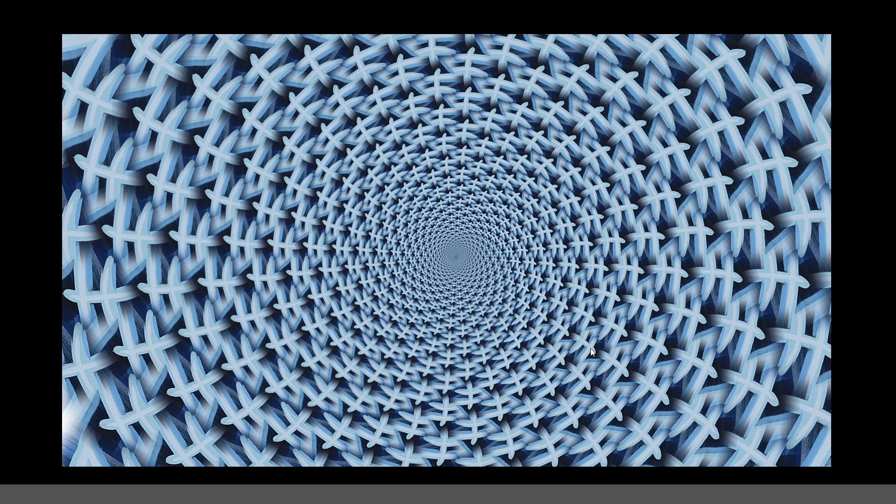
key(f)
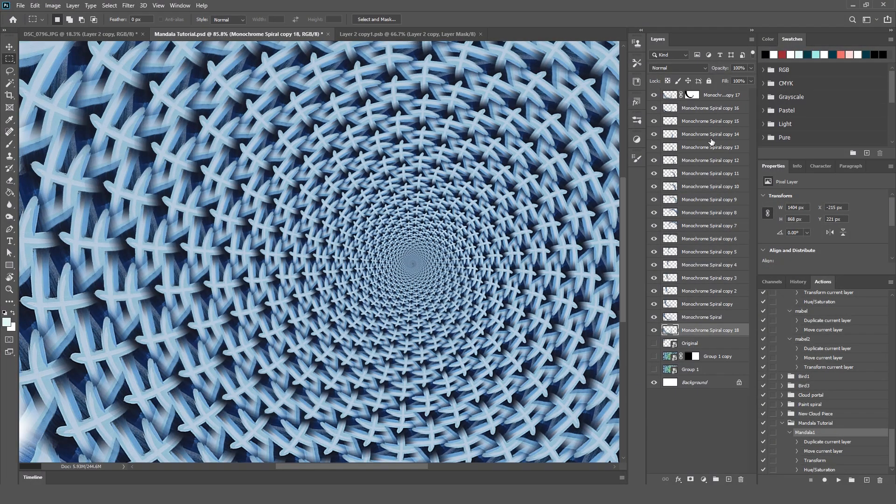
Convert all the monochrome spiral layers, from copy 18 up to copy 17, into a single smart object and check it by toggling its visibility.
shift+click(719, 99)
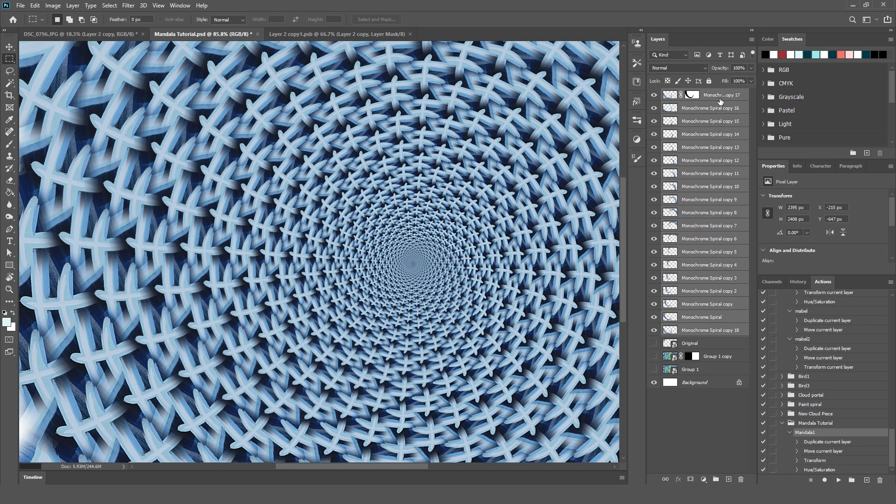
right_click(719, 101)
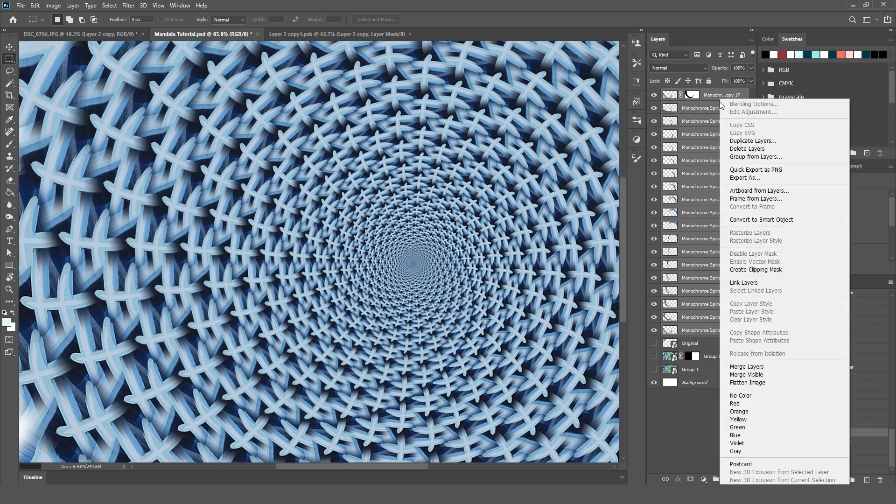
click(764, 219)
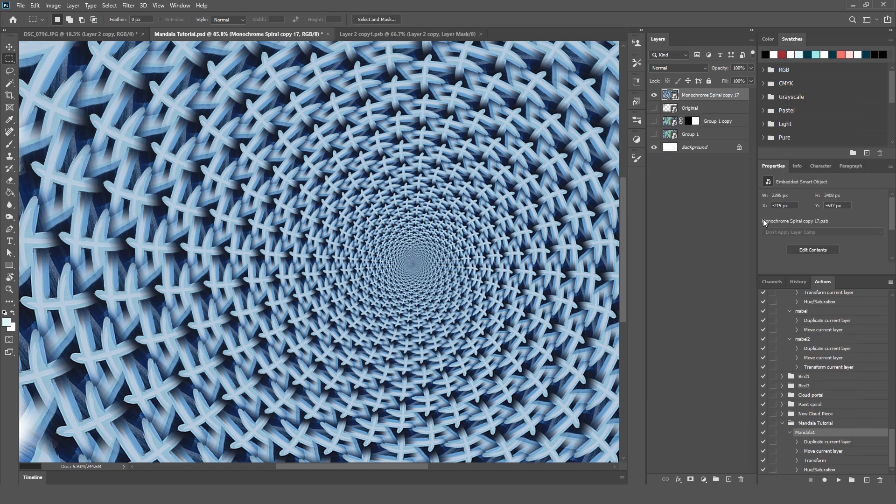
click(655, 95)
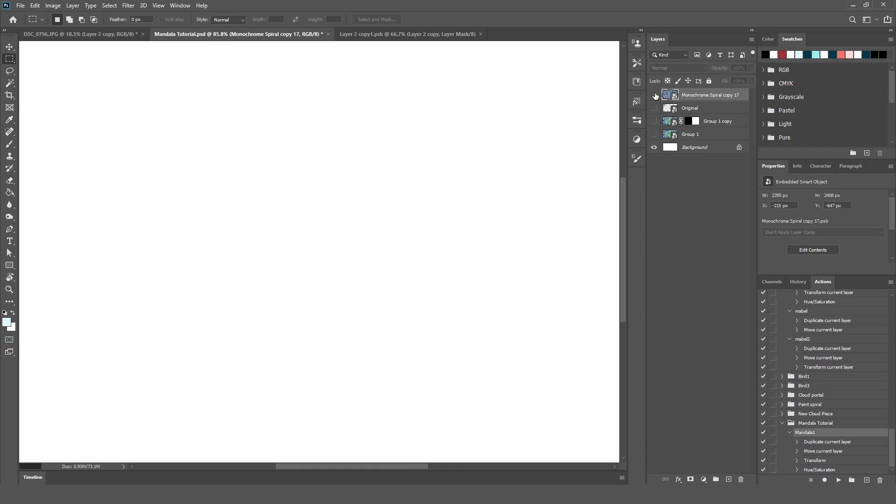
click(655, 96)
Center the mandala smart object horizontally and vertically on the selected canvas area, clear the selection, and fit the image in view.
scroll(468, 243, down, 2)
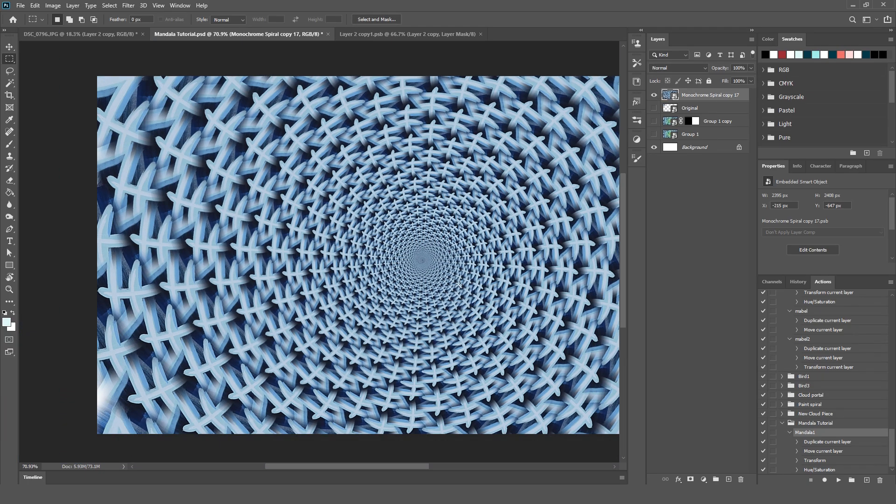
drag(461, 285, 350, 283)
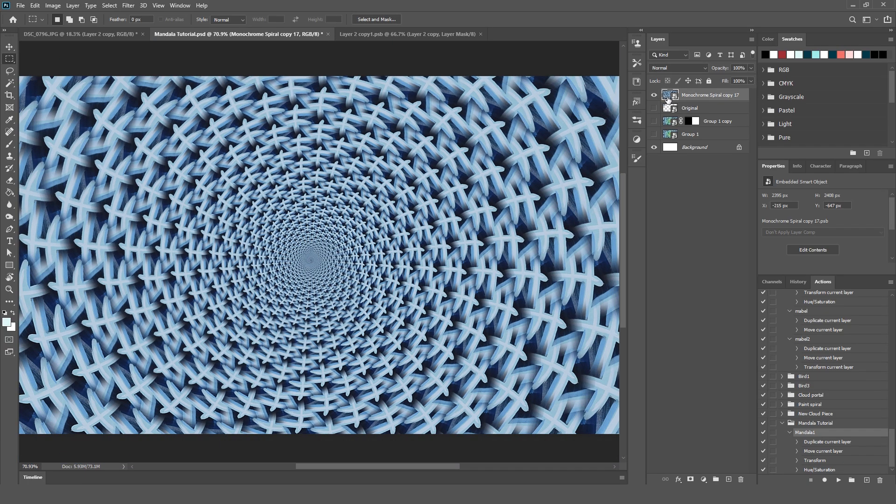
ctrl+click(667, 99)
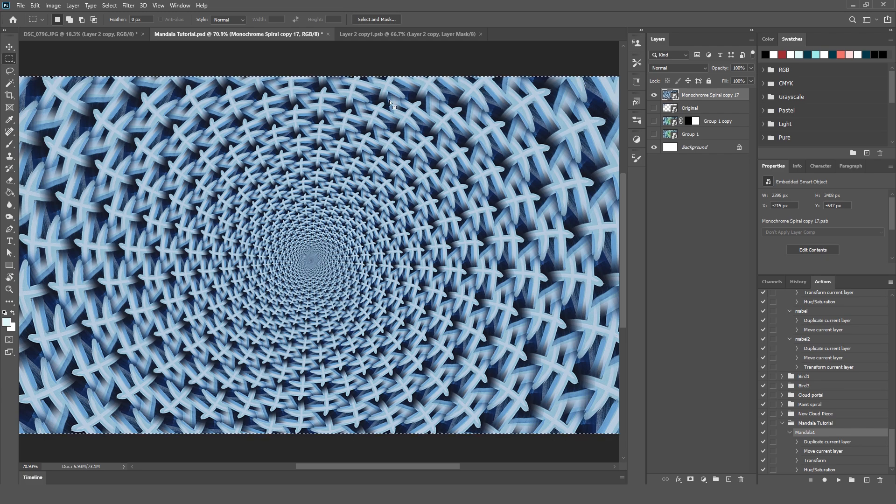
key(v)
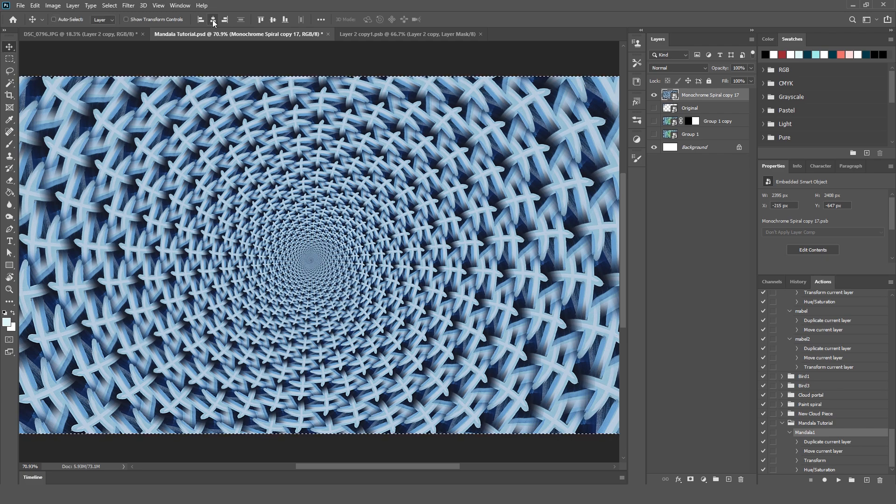
click(213, 20)
click(272, 19)
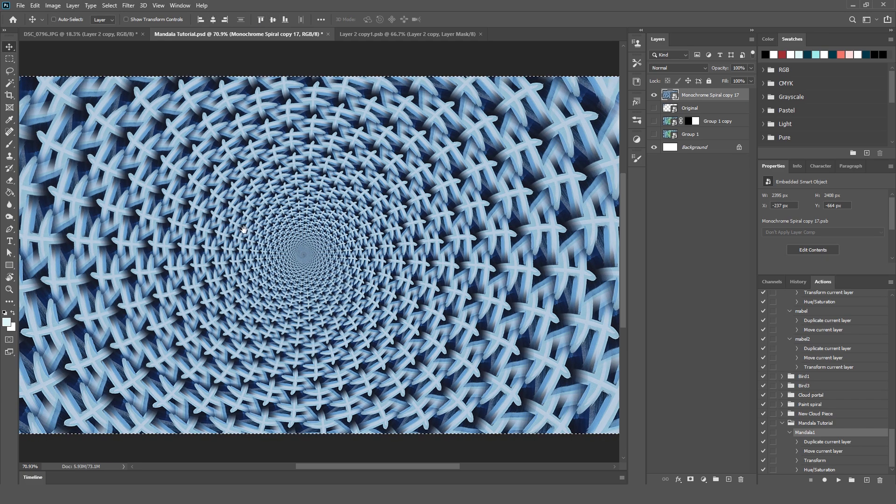
key(ctrl+d)
drag(243, 230, 220, 222)
key(ctrl+a)
key(ctrl+0)
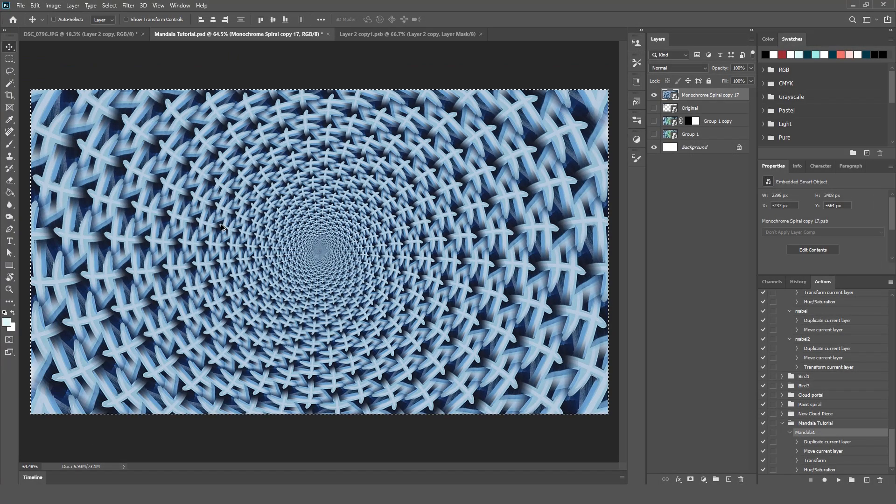
key(ctrl+d)
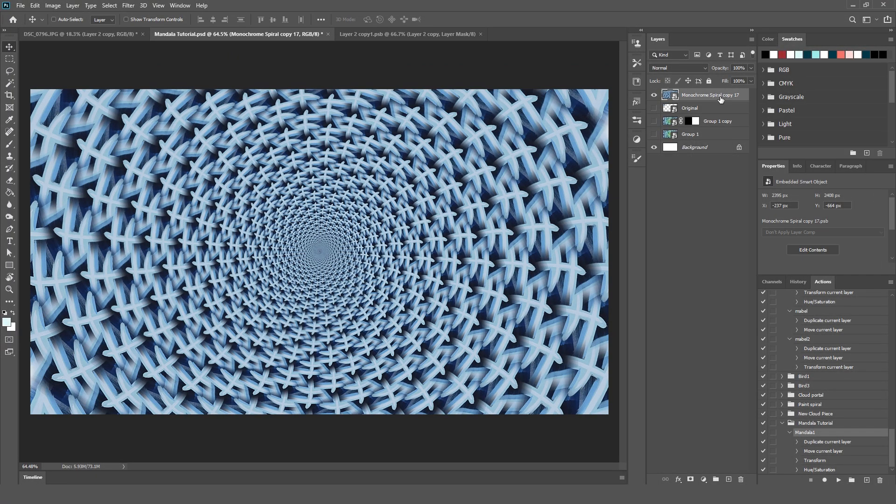
Duplicate the Monochrome Spiral copy 17 smart object and flip the duplicate horizontally.
drag(707, 97, 730, 479)
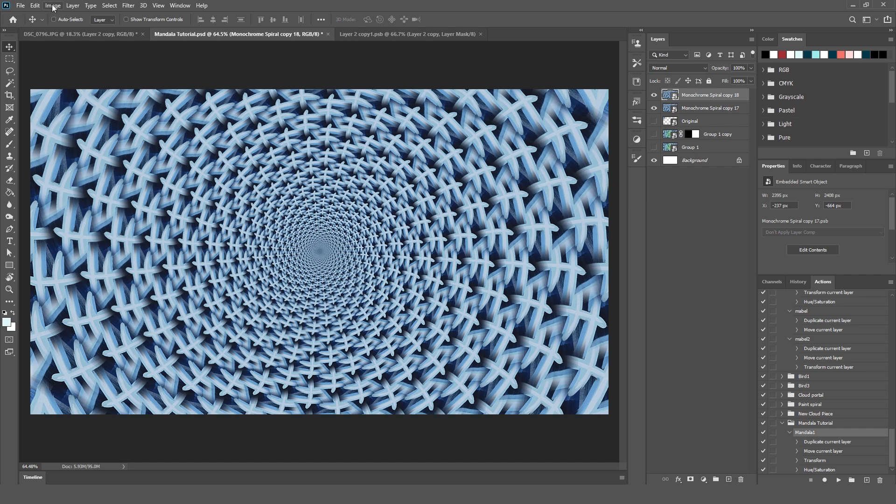
click(35, 6)
mouse_move(84, 218)
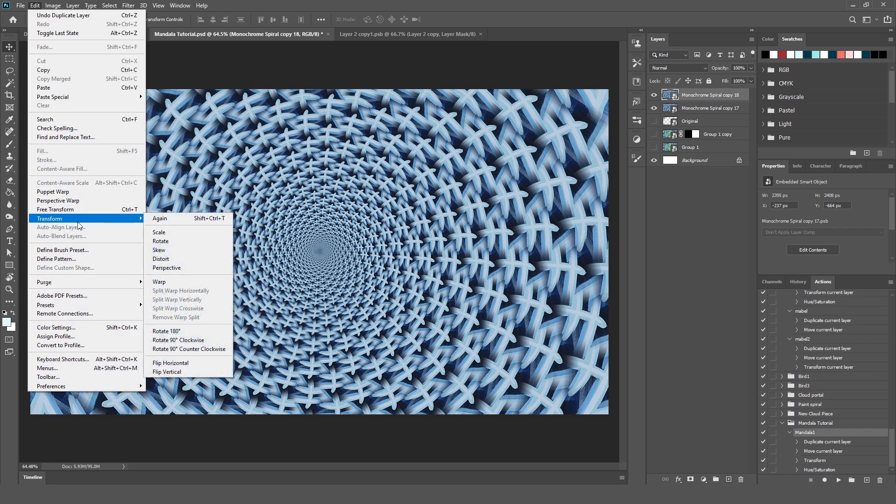
click(170, 362)
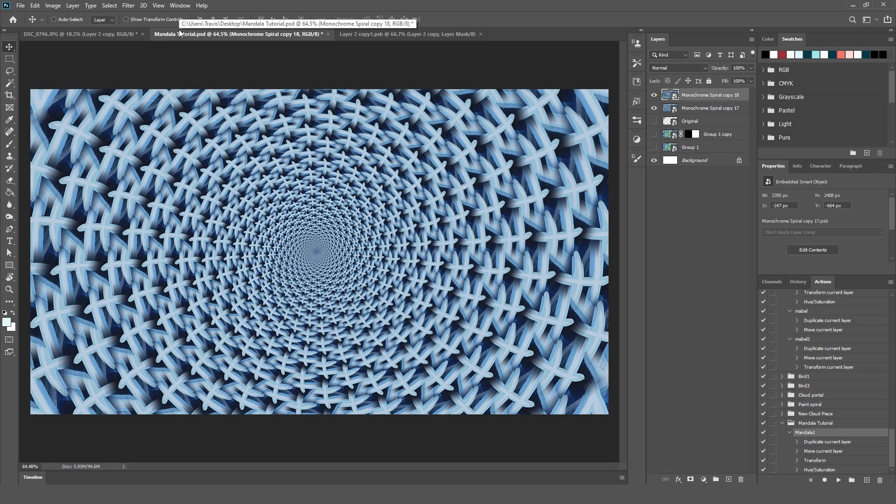
With the guides shown, mask the flipped duplicate to the right half of the canvas, and hide the guides again.
key(ctrl)
key(ctrl+semicolon)
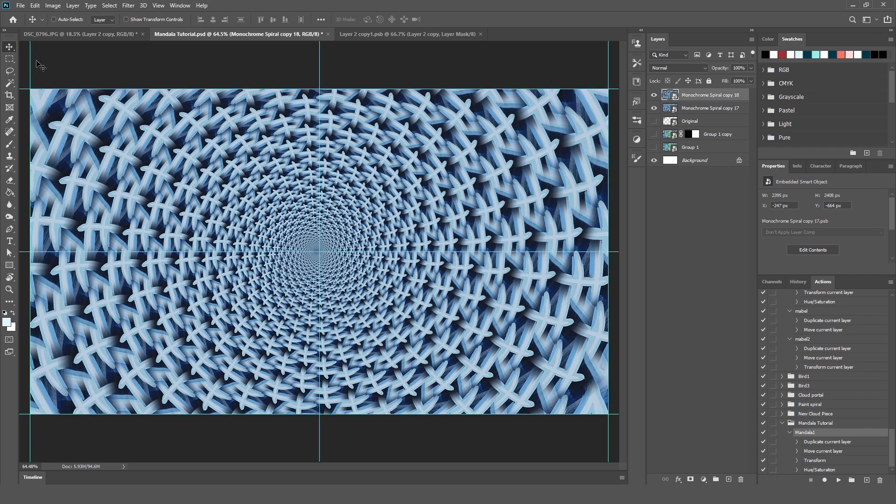
key(m)
drag(320, 88, 609, 414)
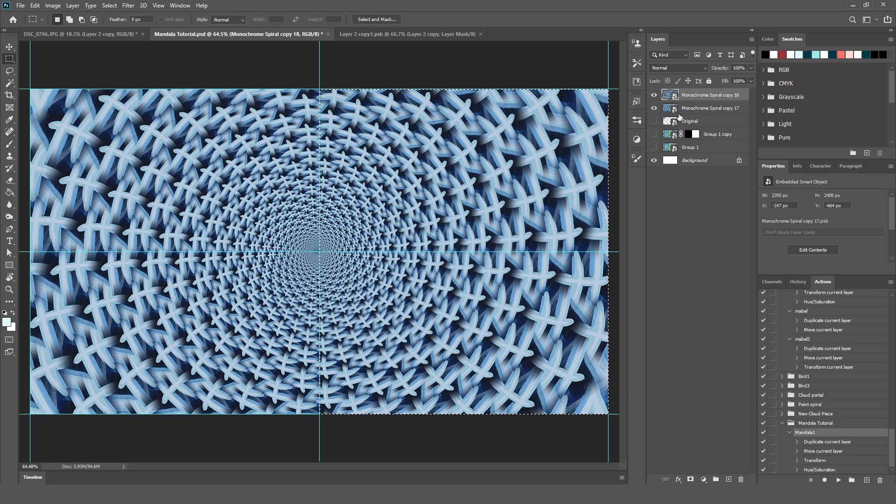
click(691, 479)
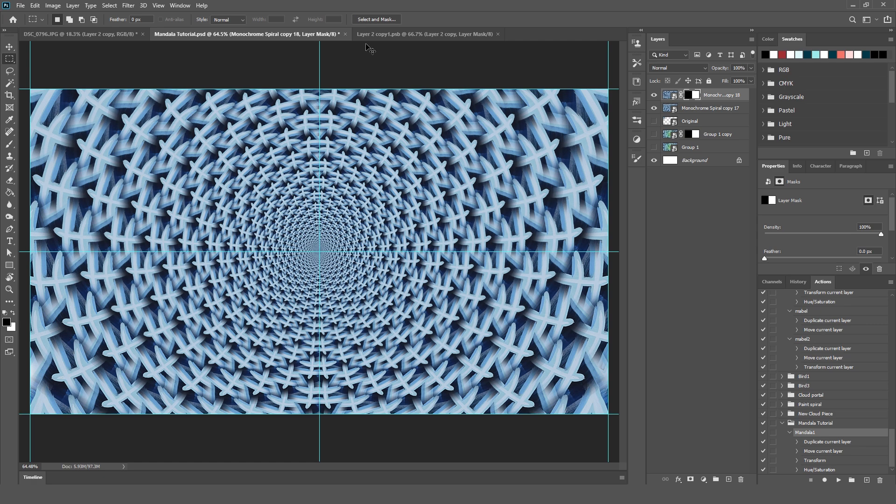
key(ctrl+semicolon)
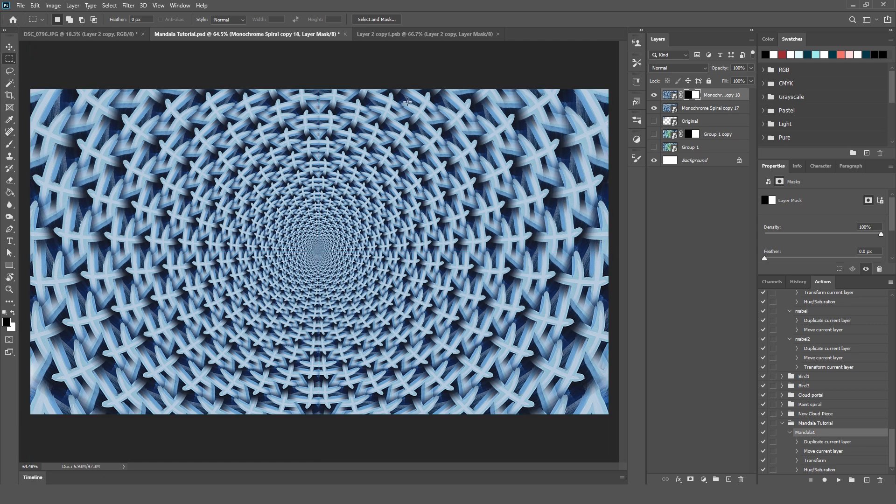
Compare the mandala with the half-masked flipped duplicate hidden and shown.
click(654, 96)
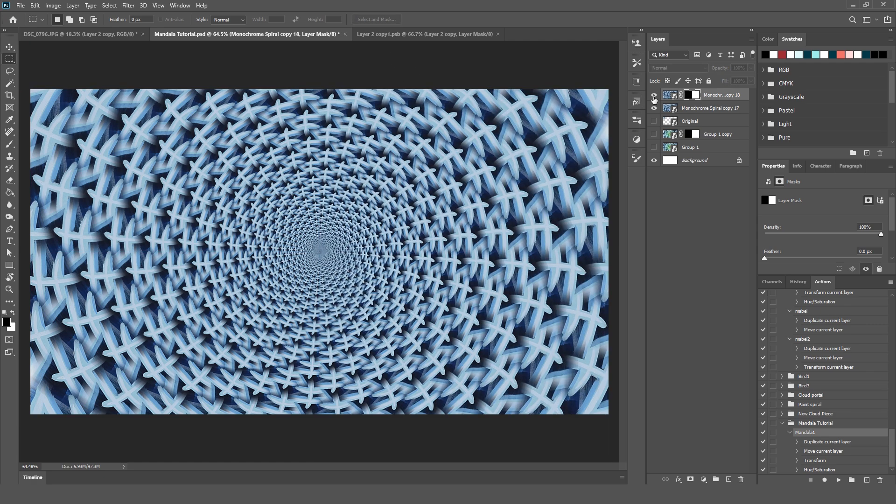
click(654, 95)
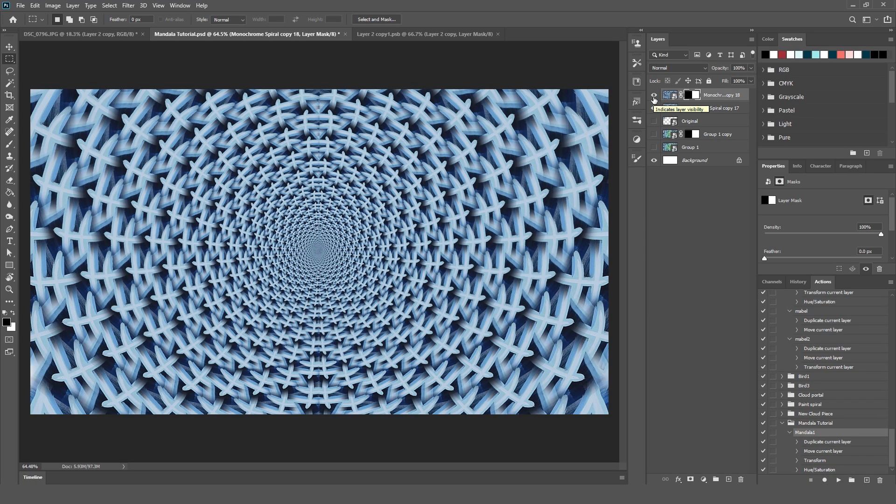
click(654, 96)
click(654, 95)
click(654, 96)
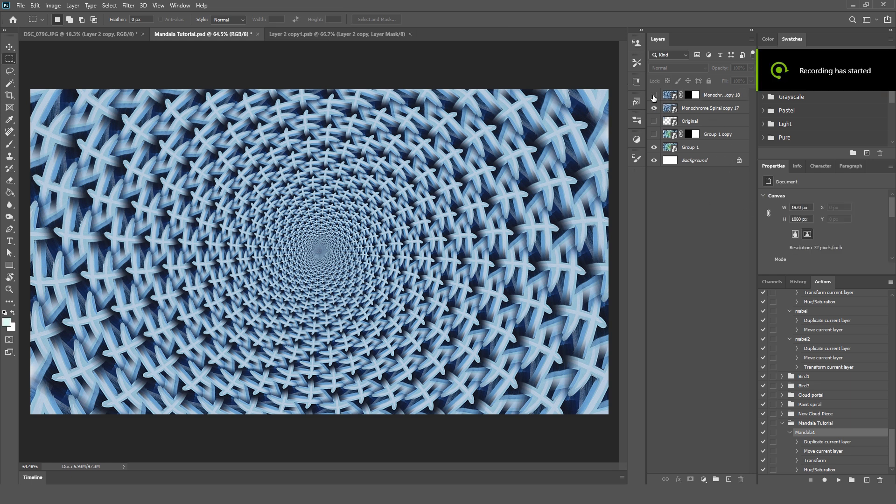
click(654, 96)
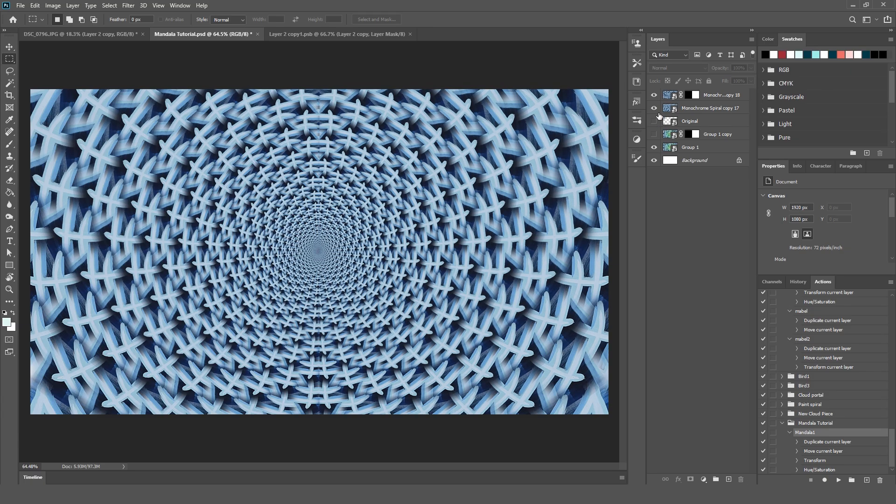
Disable the flipped duplicate's layer mask and compare the full flipped mandala with the one beneath it.
shift+click(693, 96)
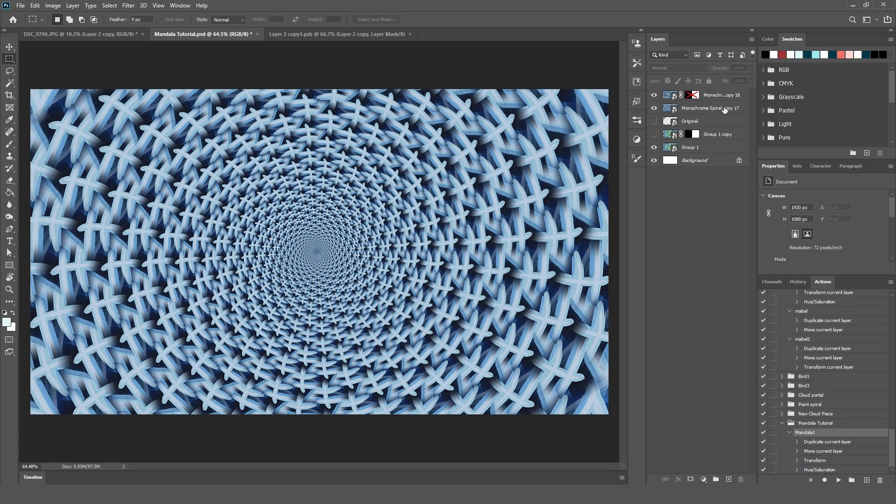
click(654, 95)
click(654, 95)
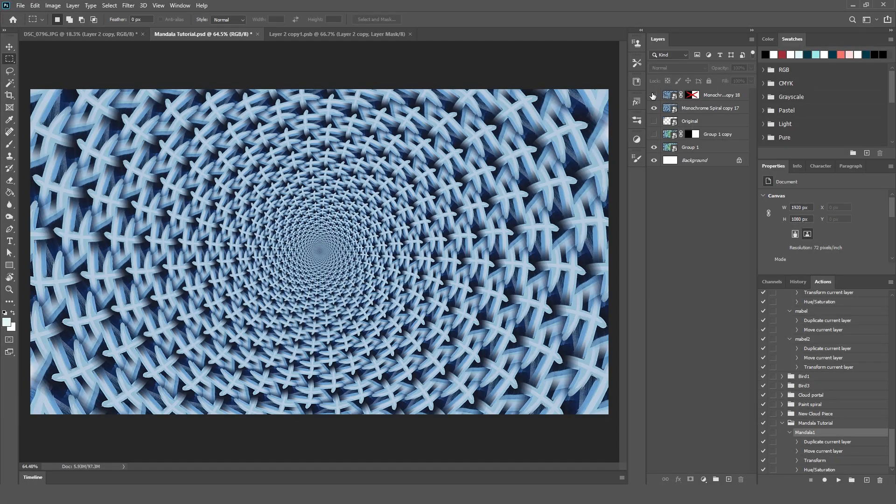
click(654, 95)
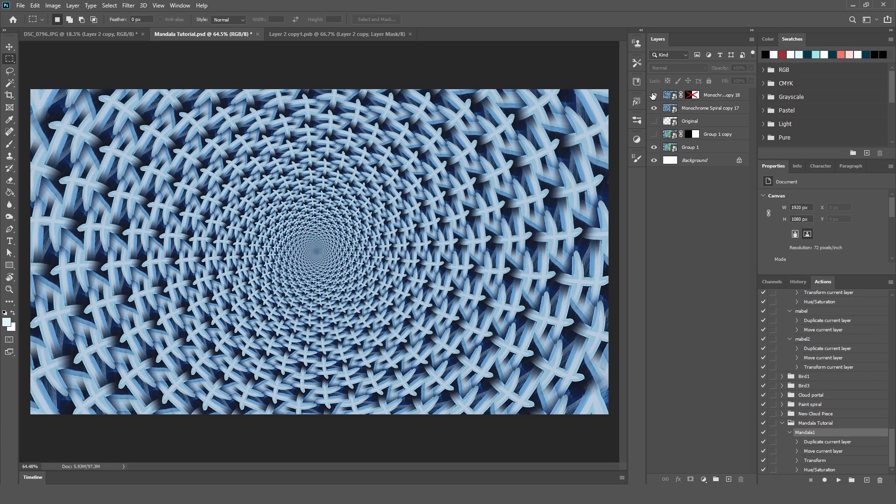
Set the flipped Monochrome Spiral copy 18 layer's opacity to 50%.
click(726, 99)
click(751, 68)
click(726, 81)
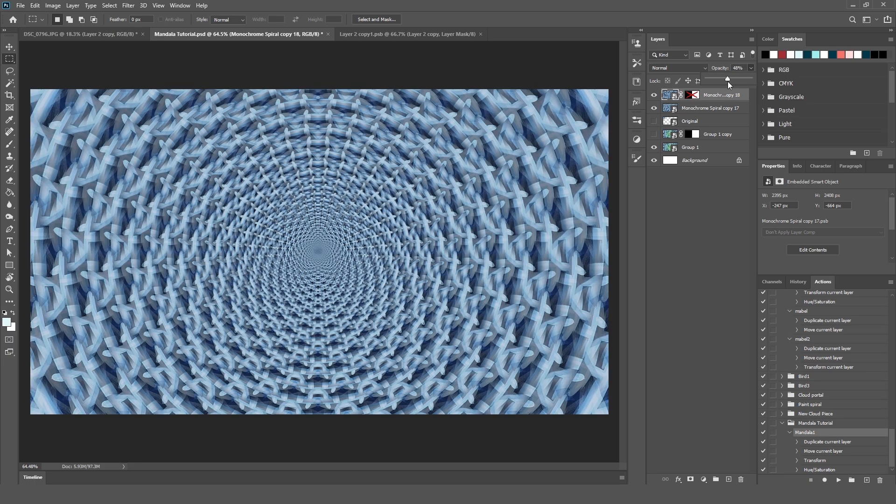
click(737, 69)
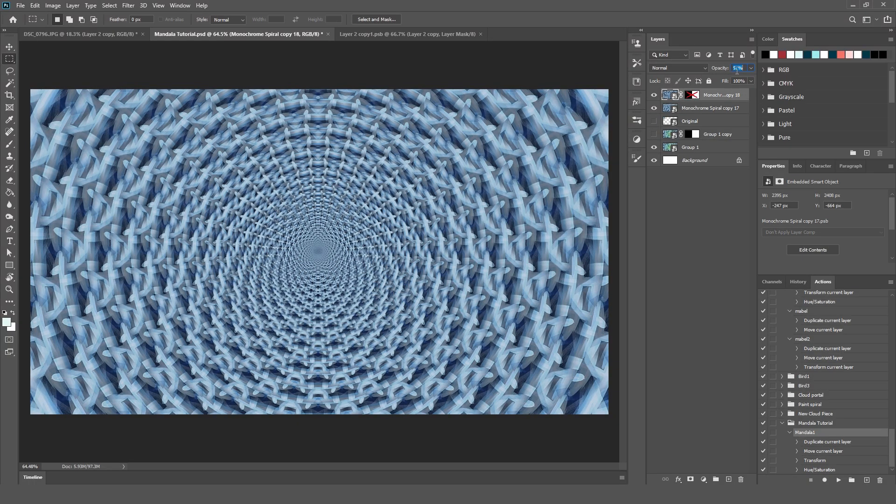
text(50)
key(Return)
Add a Levels adjustment with input levels 38, 1.26 and 220 above the blended mandala, and compare the image with and without it.
click(637, 140)
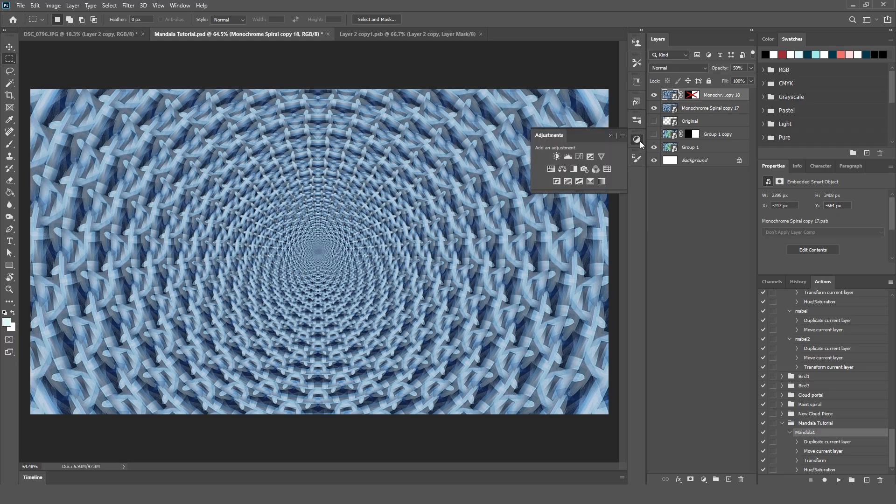
click(565, 157)
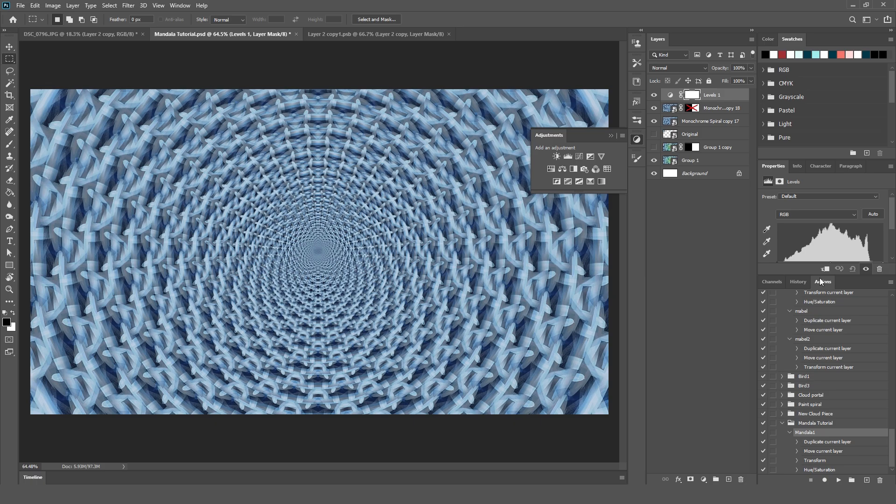
drag(829, 273, 830, 339)
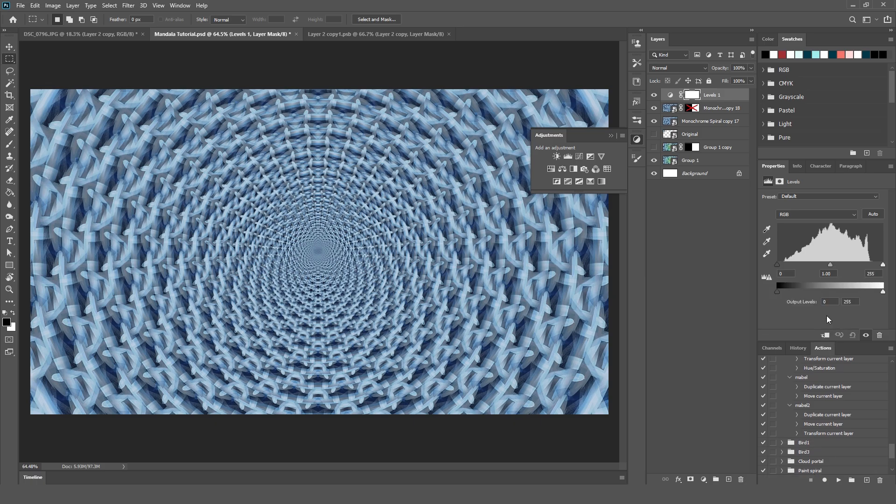
click(174, 6)
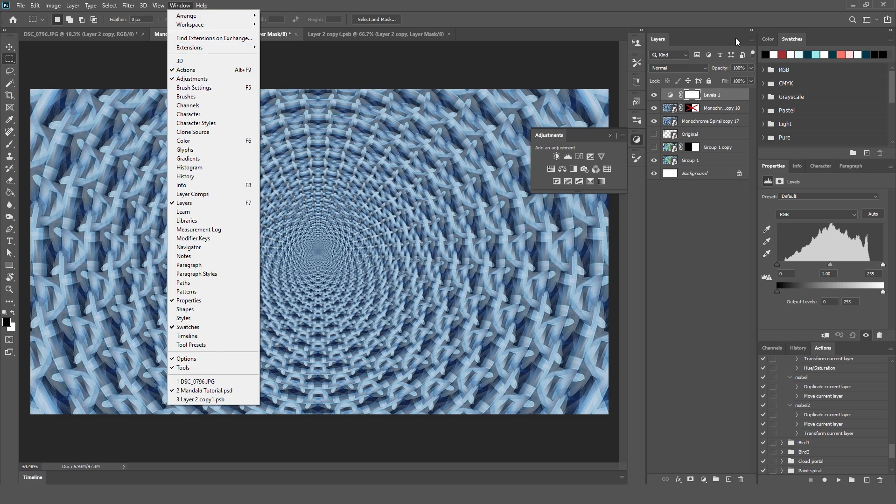
click(686, 20)
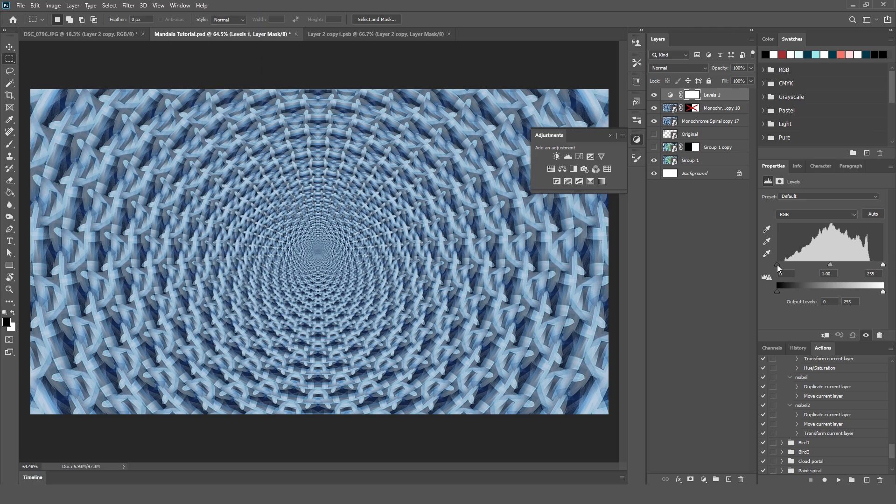
drag(777, 265, 794, 264)
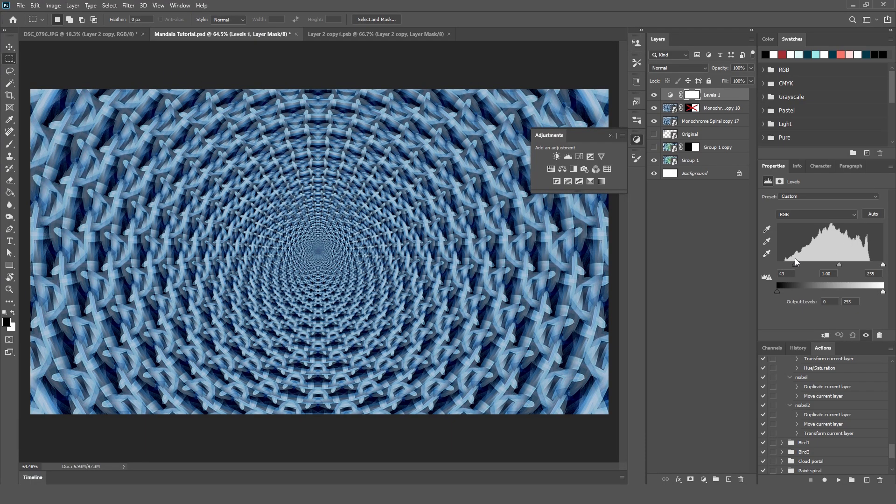
drag(883, 264, 794, 265)
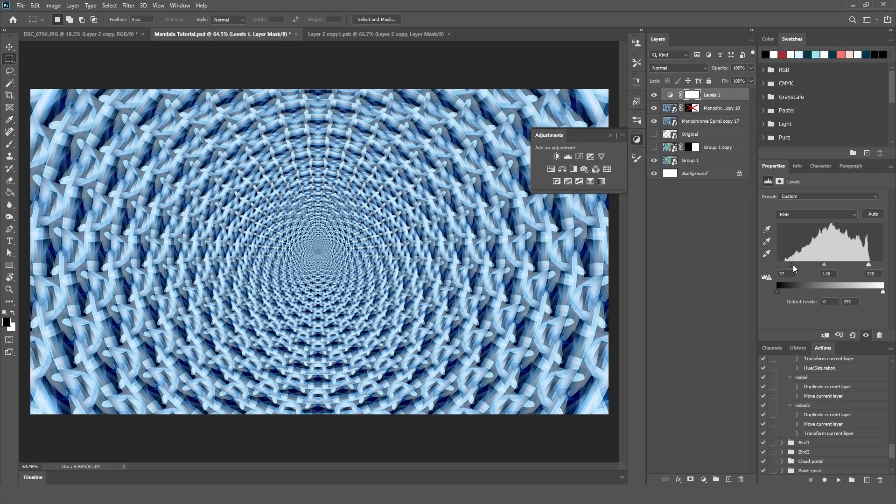
click(654, 95)
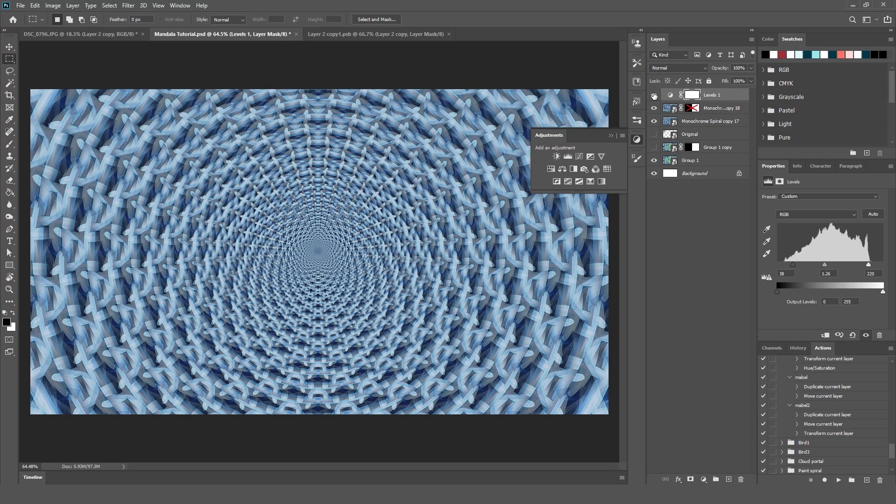
click(654, 95)
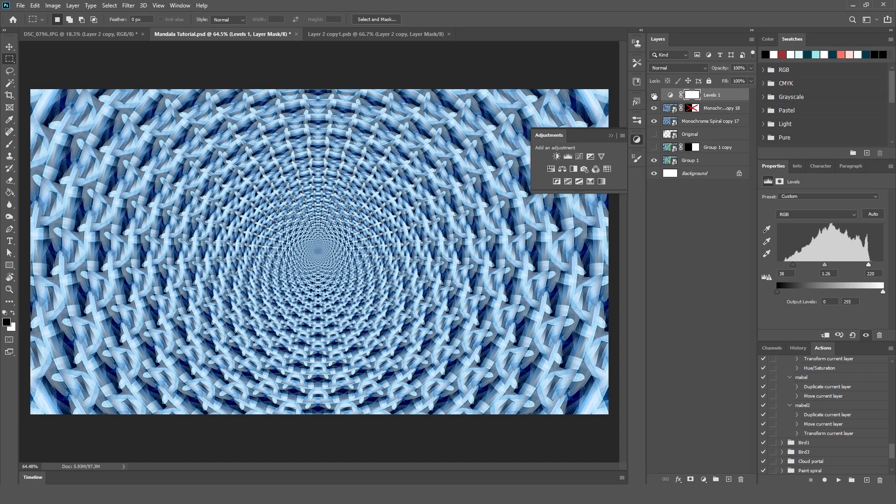
click(744, 274)
click(610, 136)
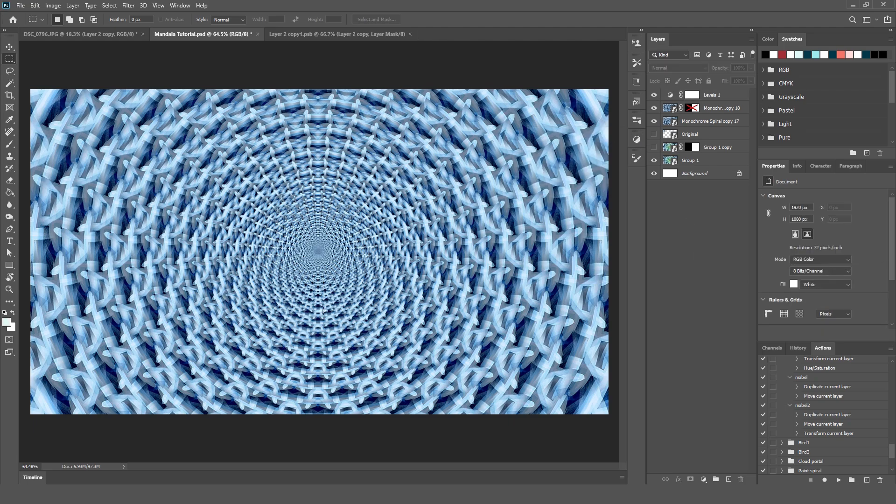
Add a new empty layer above Levels 1 and set up a soft 197 px brush with 0% hardness.
click(736, 95)
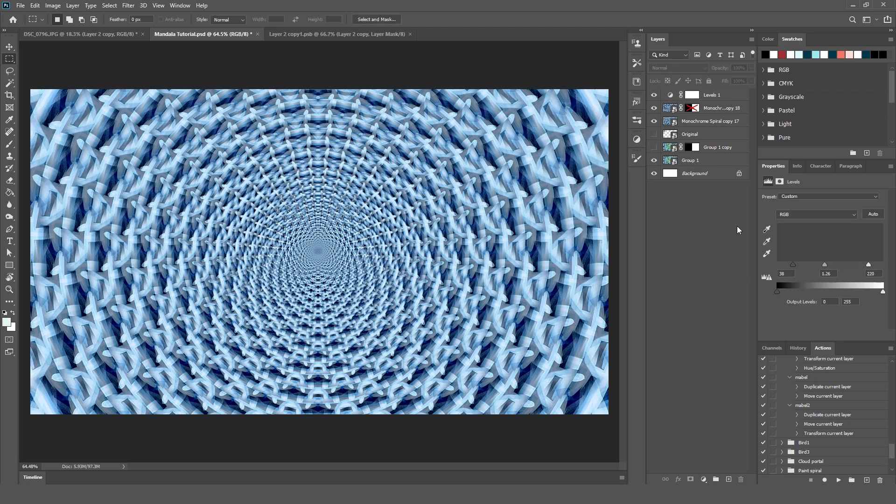
click(729, 480)
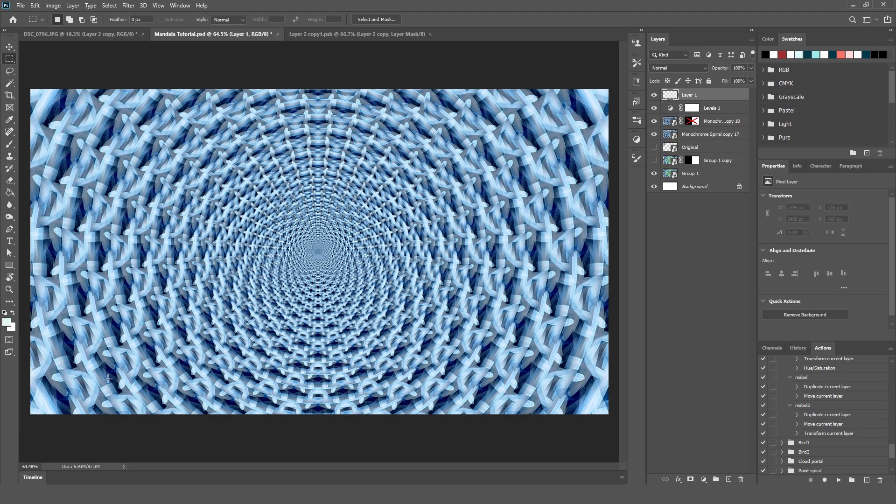
key(b)
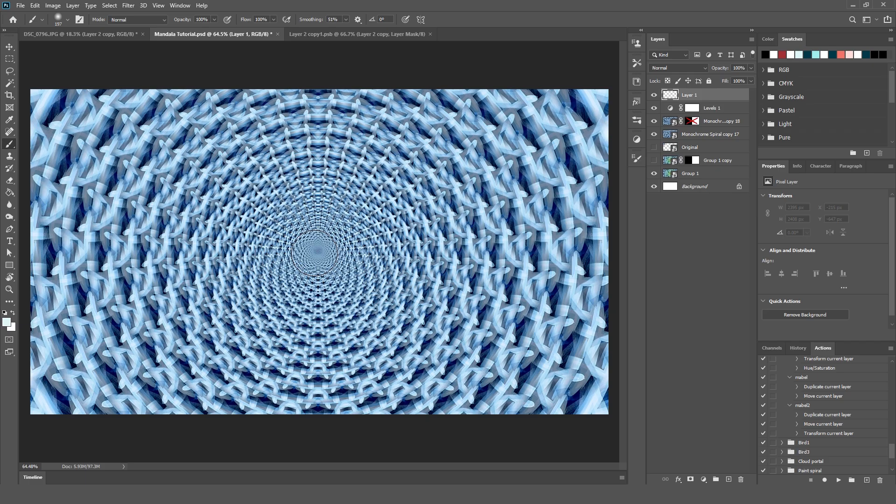
right_click(315, 253)
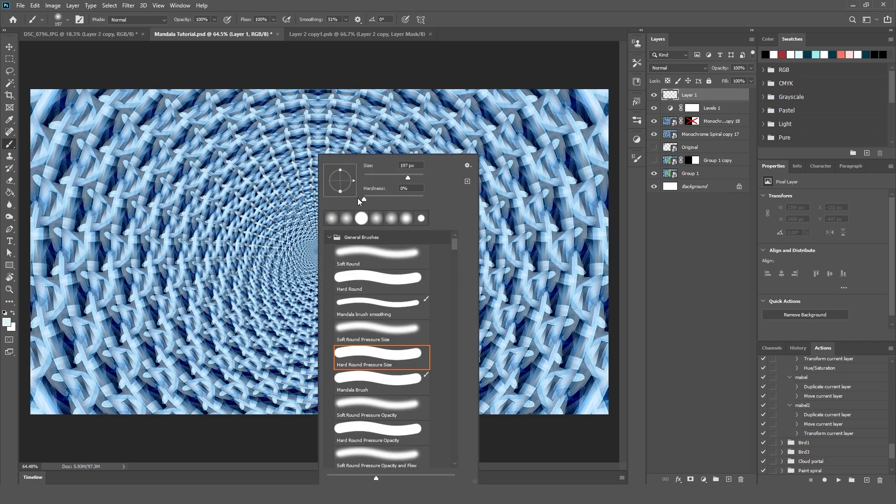
drag(357, 198, 353, 198)
click(480, 21)
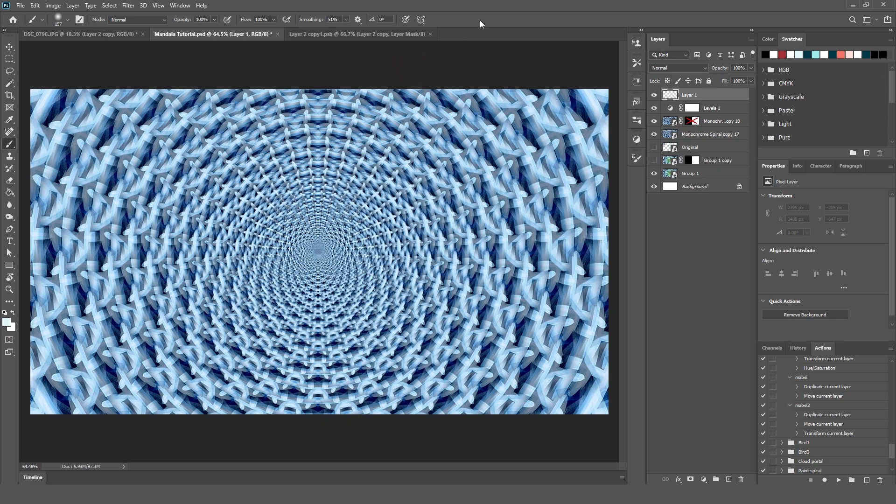
Set the foreground color to black (#000000) and paint a soft black spot over the mandala's center.
click(6, 322)
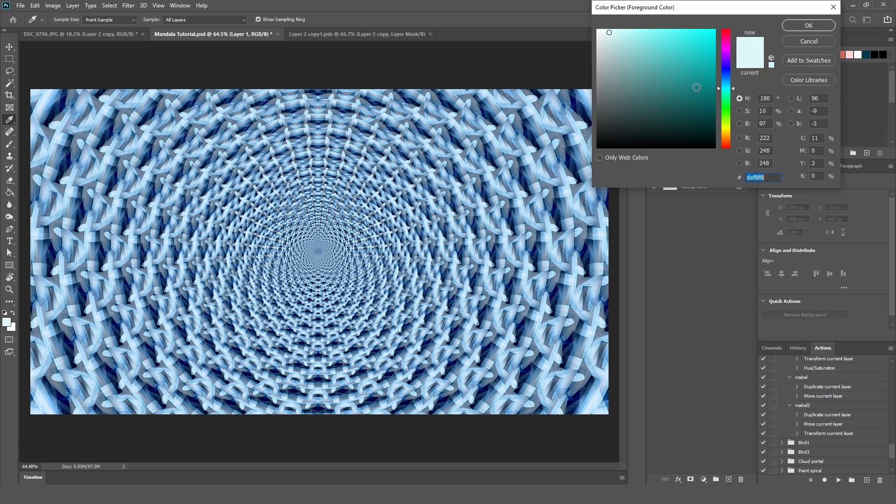
drag(697, 88, 512, 187)
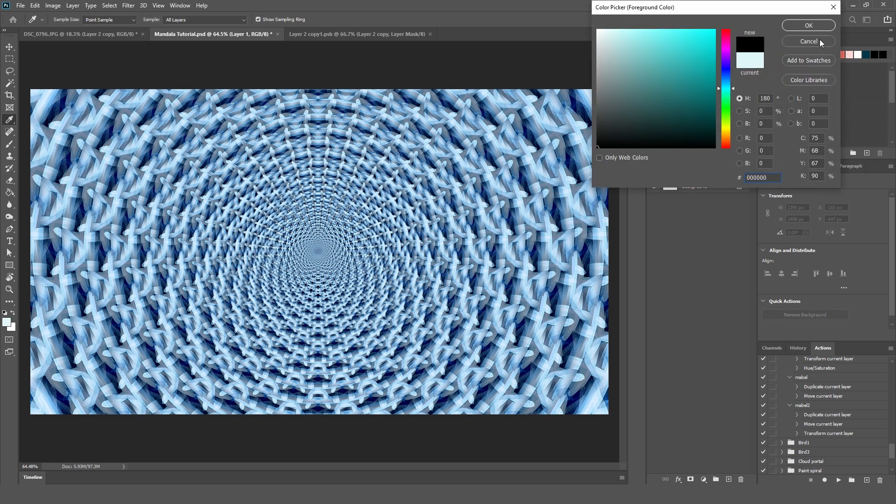
click(809, 25)
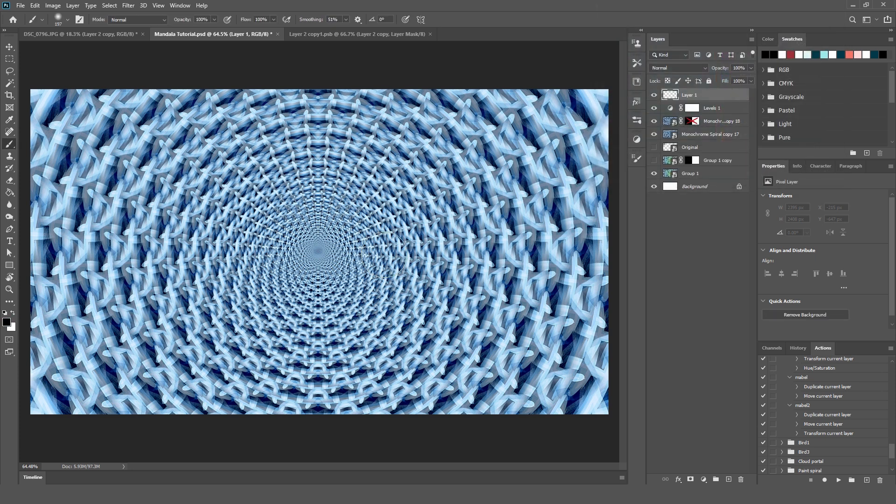
click(318, 252)
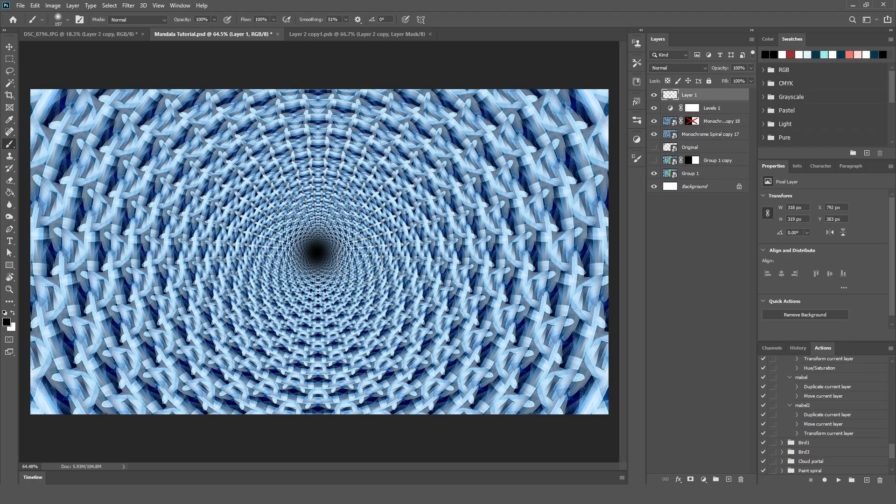
Lower the brush opacity to 31% and dab a larger soft black brush on the mandala's center for a gradual darkening.
drag(316, 253, 358, 246)
click(215, 19)
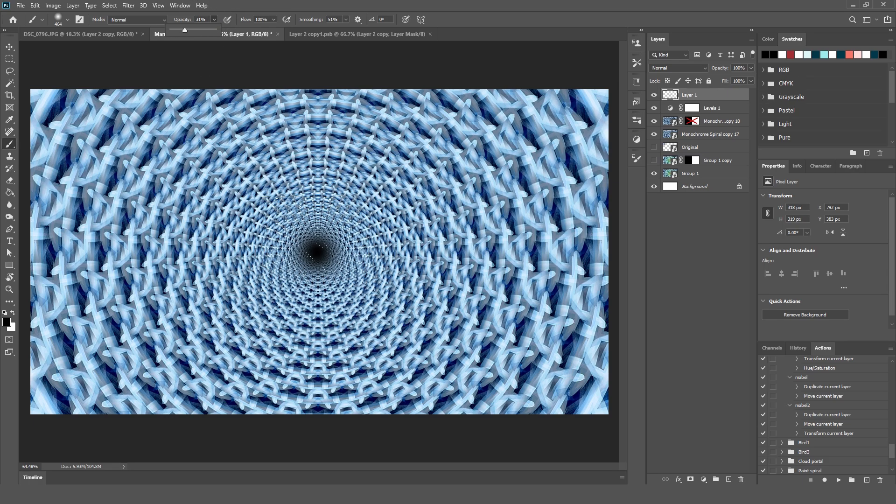
click(315, 252)
click(316, 252)
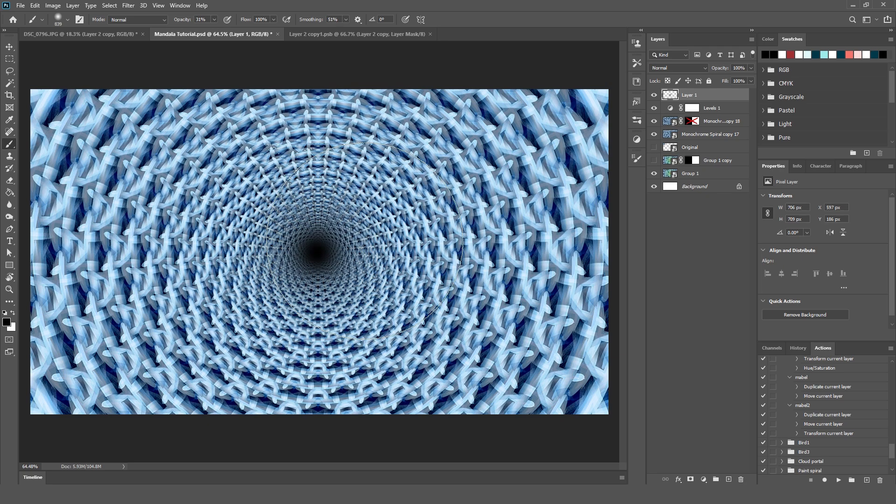
click(316, 252)
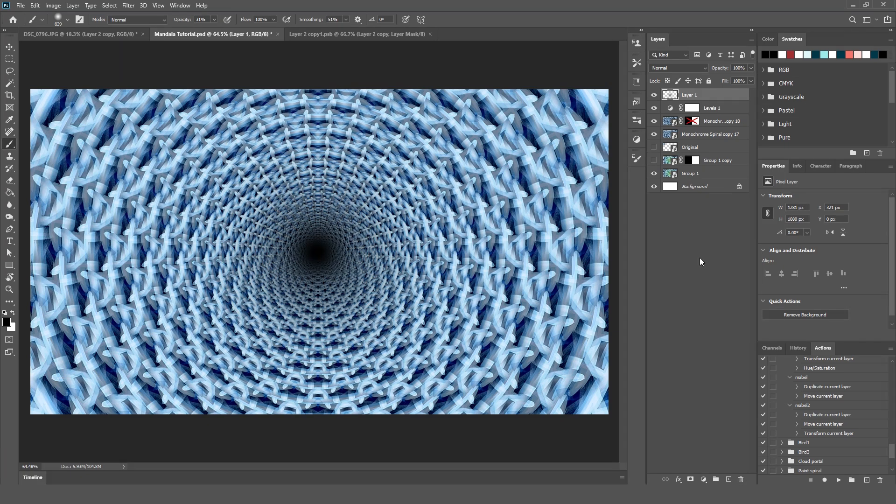
click(700, 310)
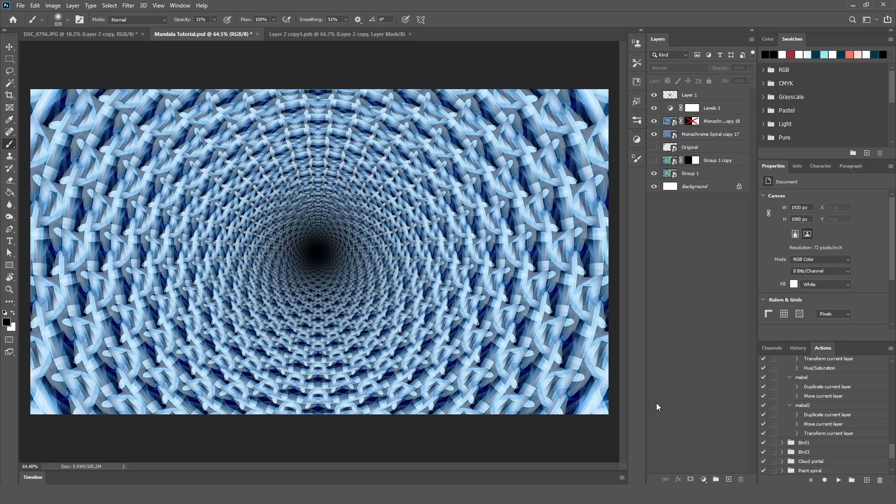
Try rotating the Monochrome Spiral copy 18 layer around the mandala's center, applying an angle of 46.98°.
click(721, 122)
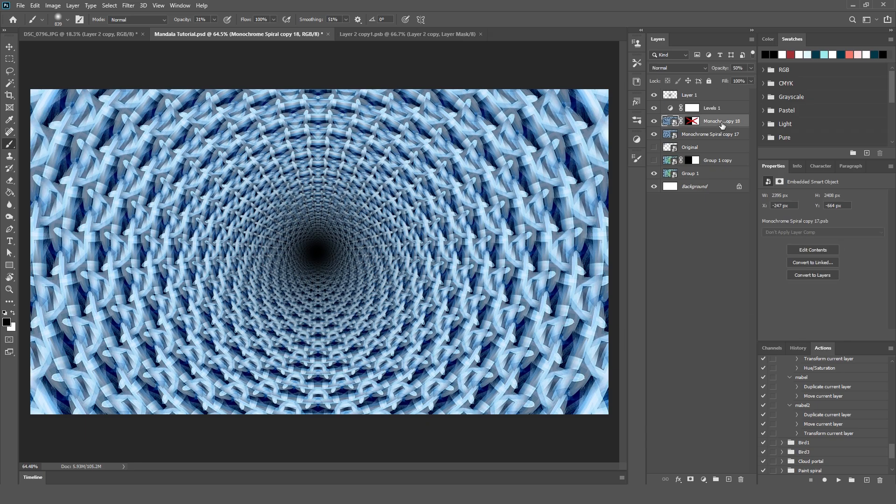
key(ctrl+t)
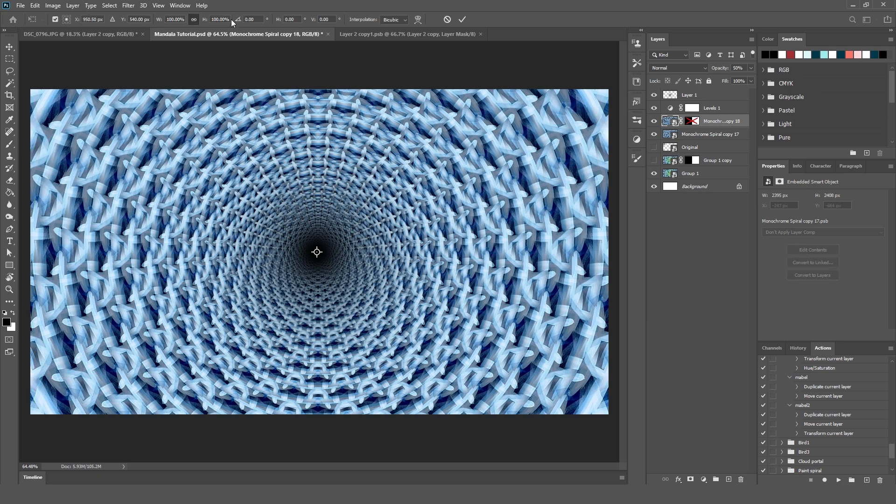
drag(239, 23, 514, 26)
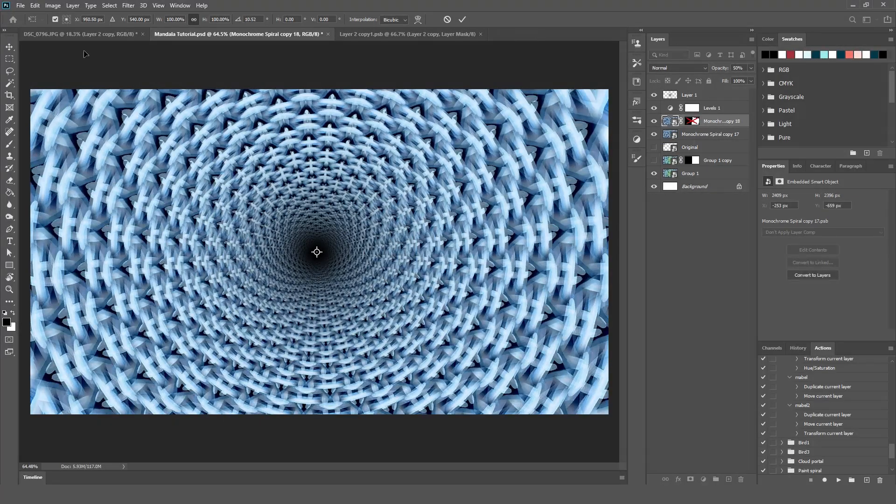
drag(240, 22, 400, 38)
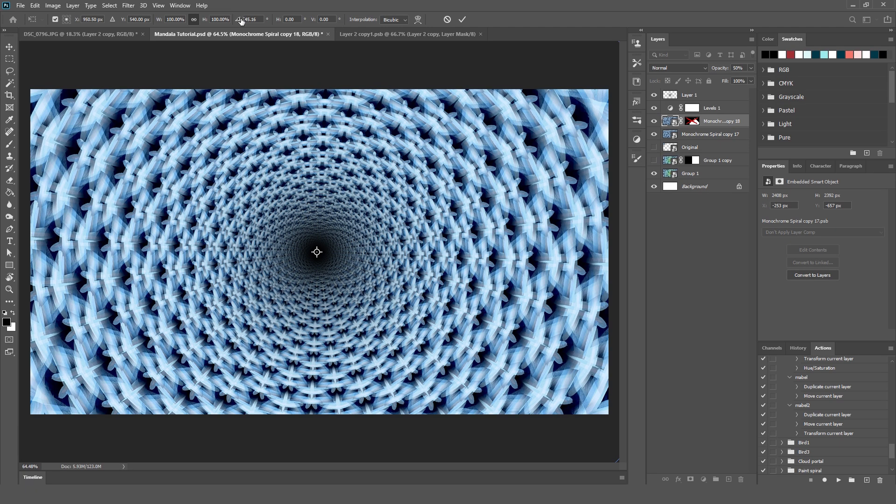
drag(239, 19, 325, 44)
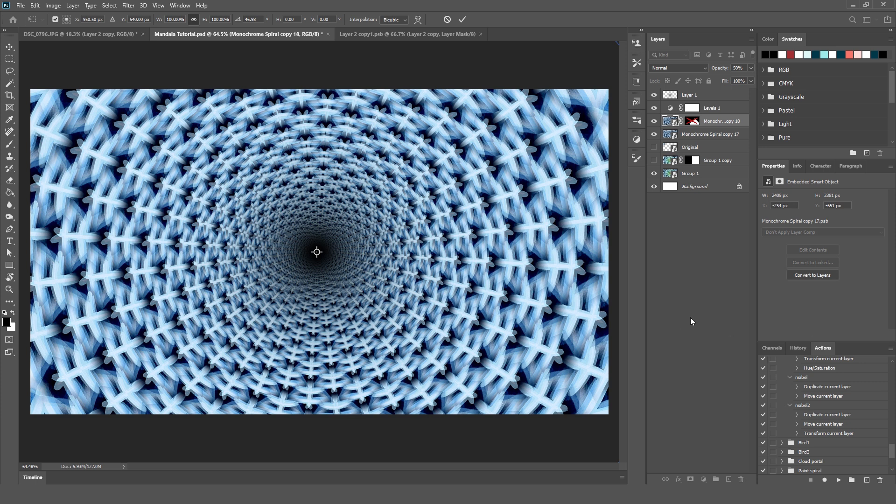
key(Return)
click(688, 282)
key(b)
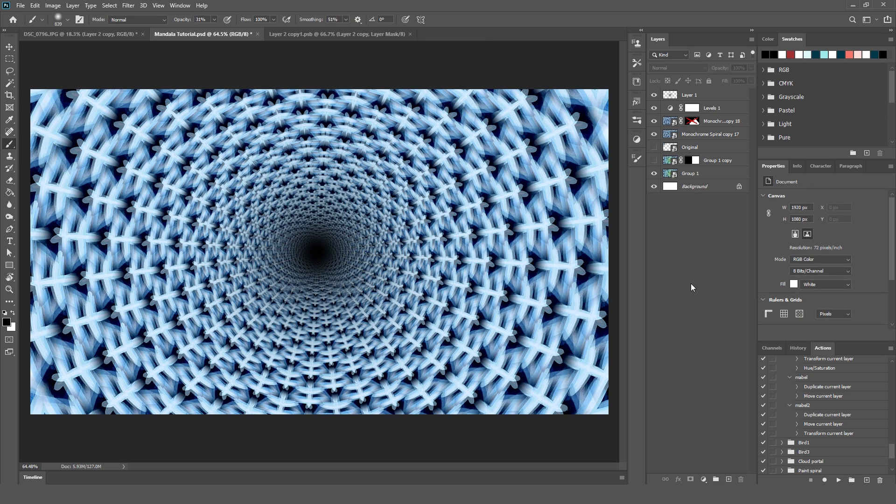
Show the Group 1 copy layer, move it and Group 1 directly above Levels 1, and group the two layers.
click(654, 160)
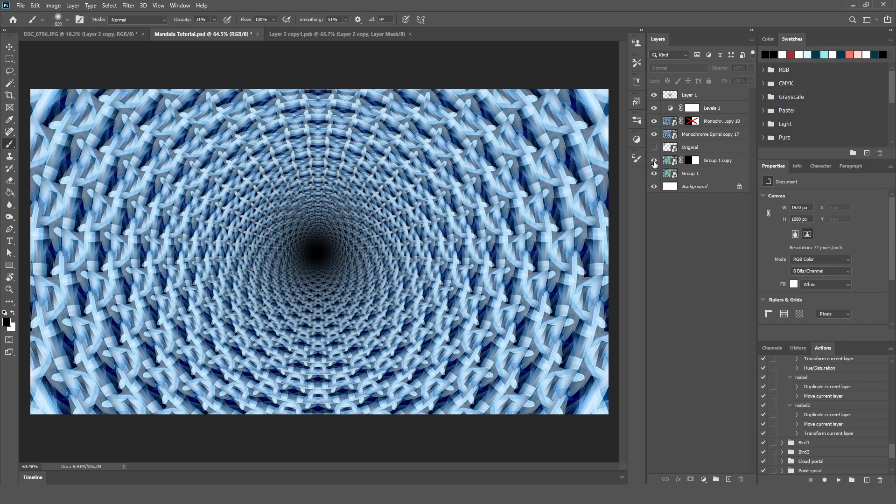
click(723, 164)
shift+click(731, 171)
drag(736, 162, 732, 102)
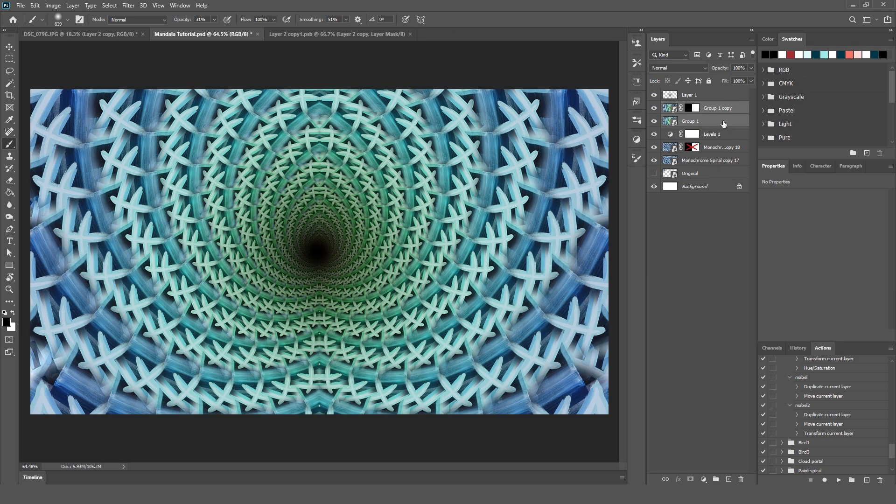
click(726, 125)
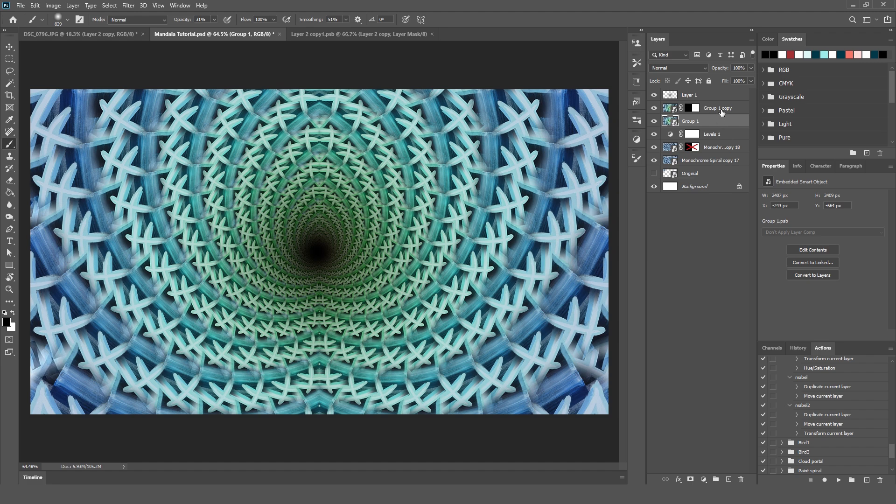
click(722, 112)
shift+click(723, 125)
key(ctrl+g)
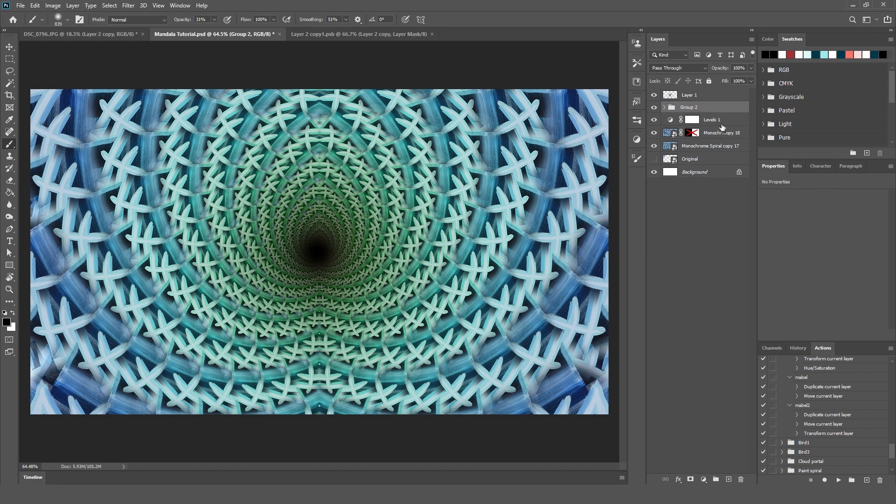
Set the opacity of Group 2 to 50% so it blends with the monochrome mandala.
click(752, 70)
click(731, 80)
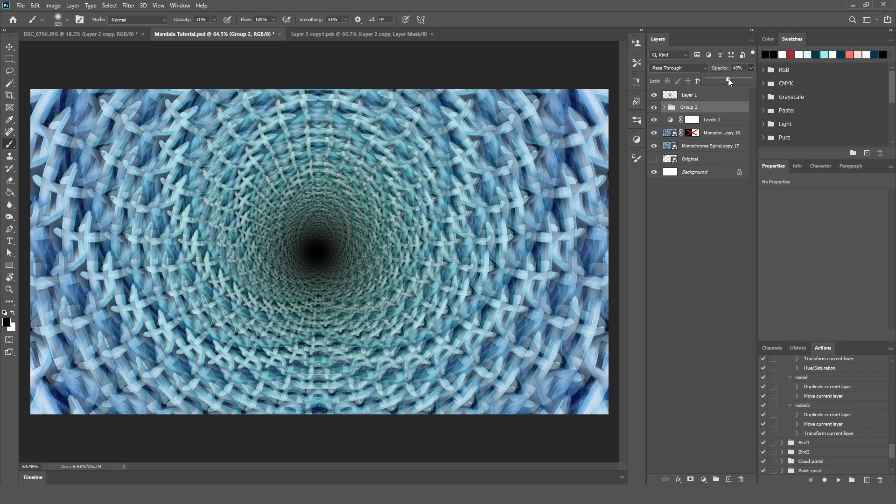
click(738, 68)
double_click(738, 68)
text(5)
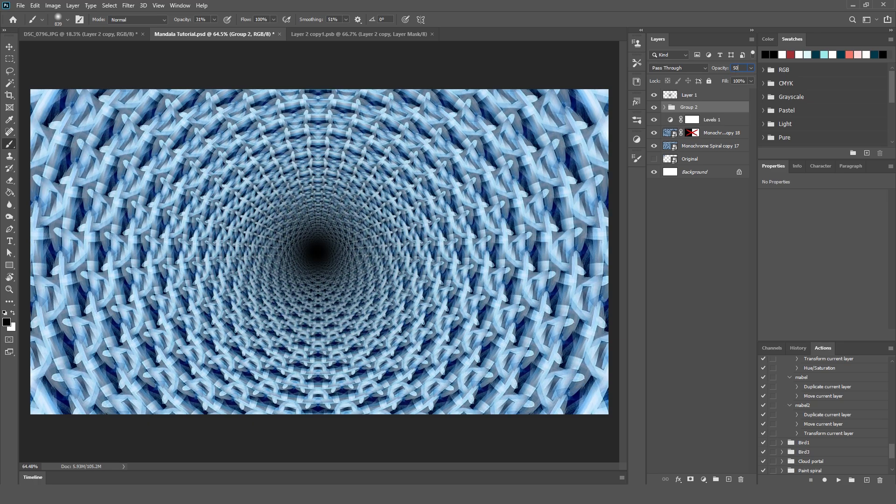
text(0)
key(Return)
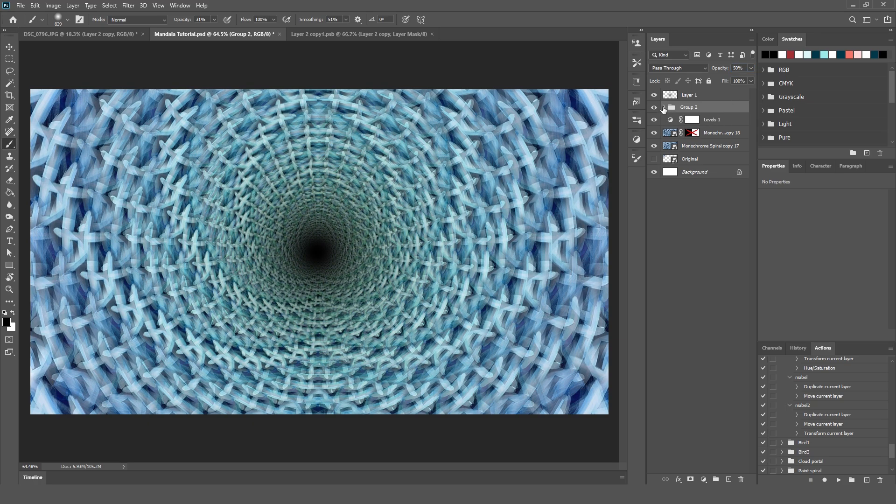
Expand Group 2 and hide Group 1 copy, Monochrome Spiral copy 18 and Monochrome Spiral copy 17, keeping Group 1 visible.
click(664, 107)
click(656, 121)
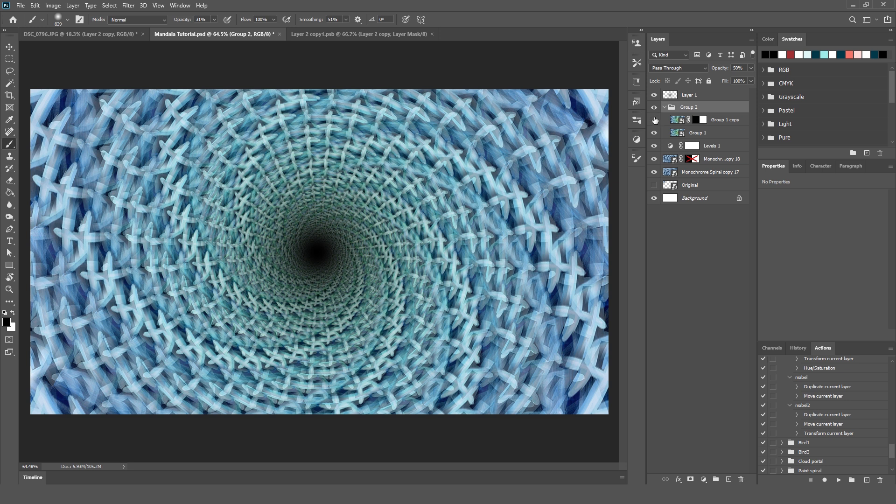
click(655, 120)
click(678, 136)
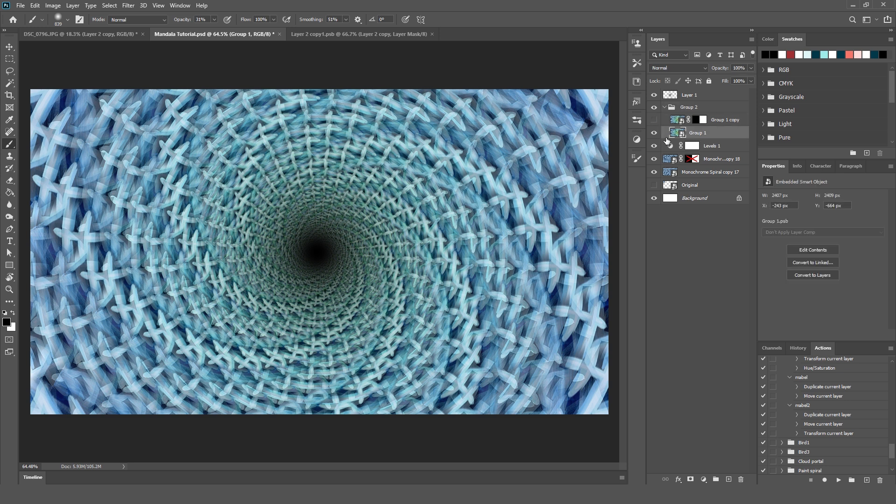
click(654, 134)
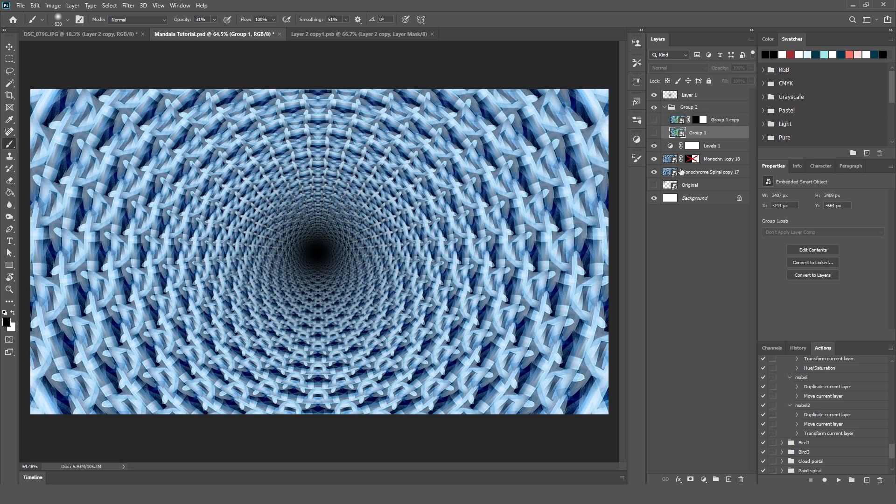
click(654, 134)
click(654, 159)
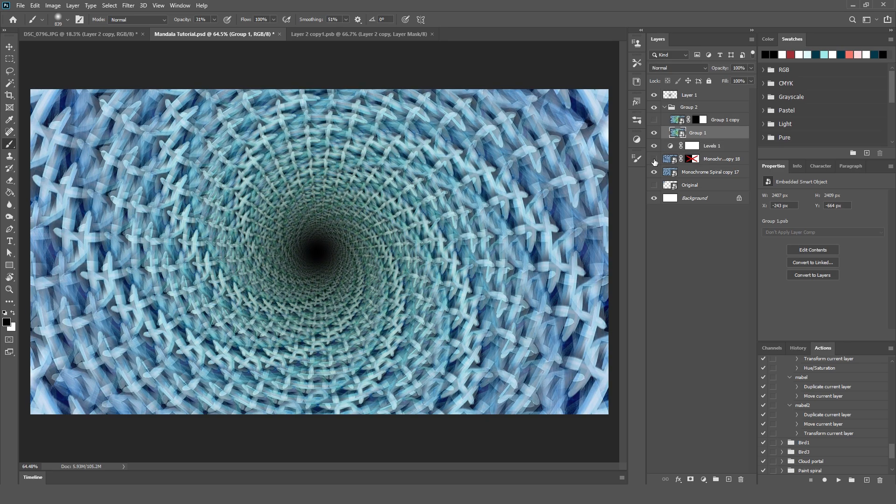
click(654, 172)
Set the opacity of Group 2 to 100%.
click(689, 107)
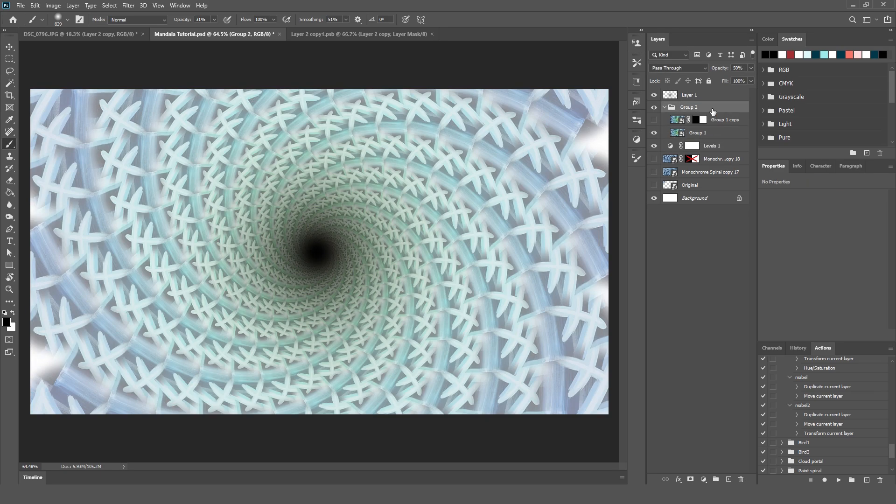
click(751, 67)
drag(730, 77, 772, 86)
Add a Hue/Saturation adjustment above the Group 1 layer with the hue set to -5.
click(718, 136)
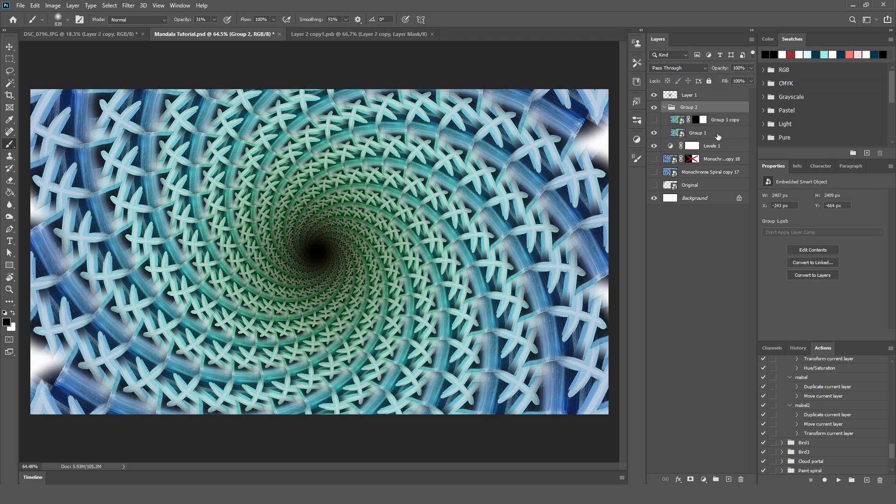
click(636, 139)
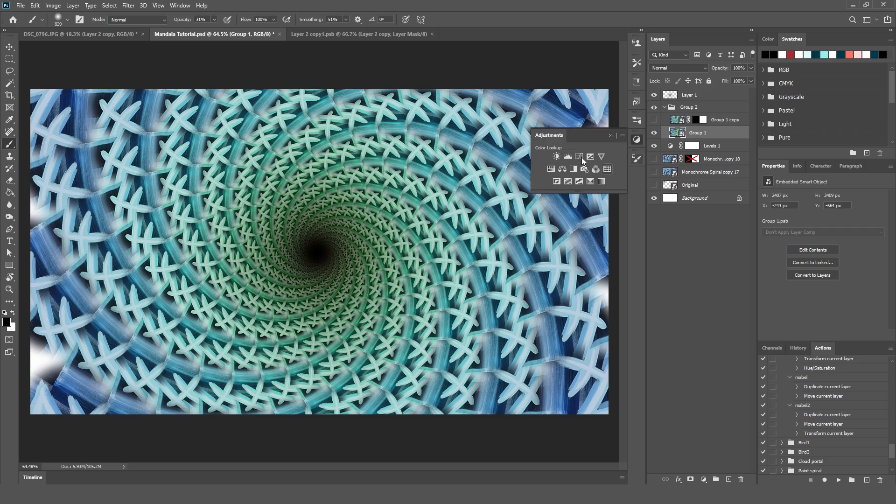
click(551, 169)
mouse_move(824, 231)
mouse_down()
mouse_move(755, 231)
mouse_move(871, 231)
mouse_move(820, 230)
mouse_up()
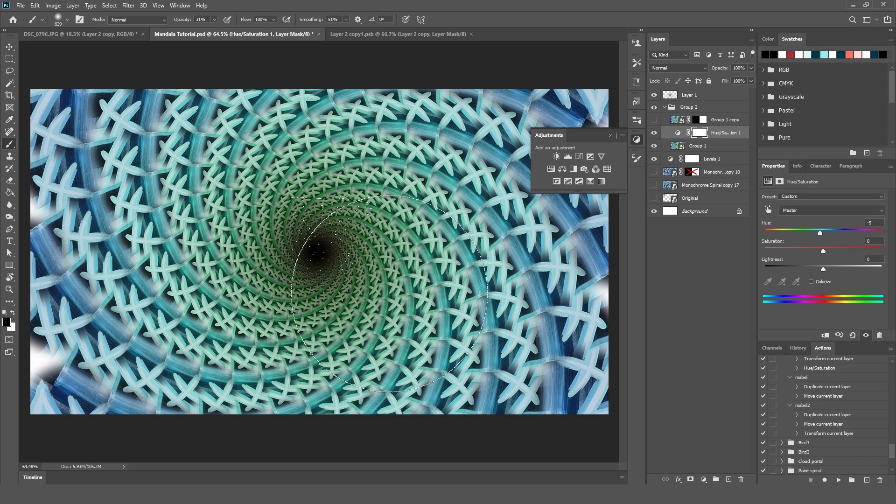
click(672, 261)
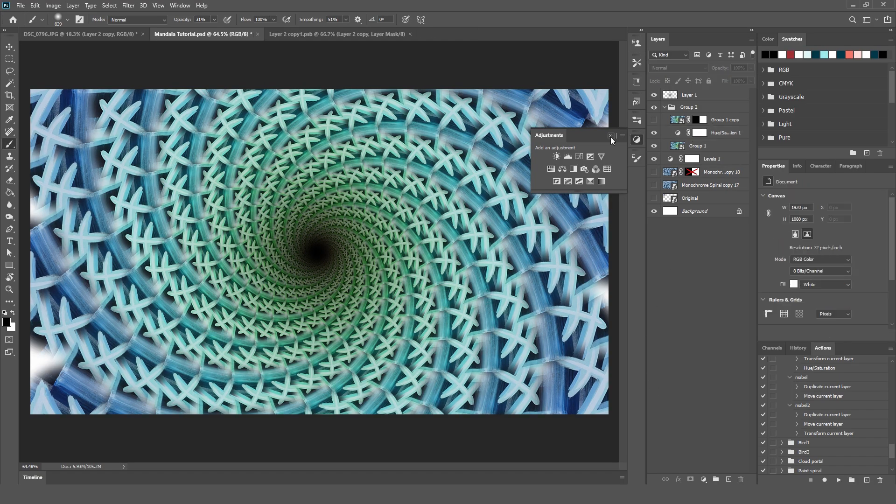